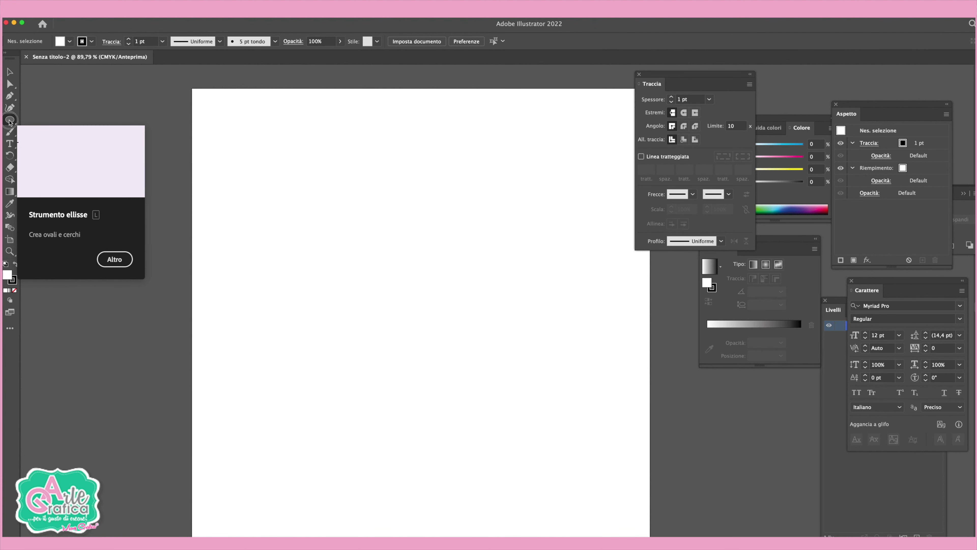
Create a three-pointed star with the Star tool to make a triangle.
{"action": "left_click", "coordinate": [9, 121]}
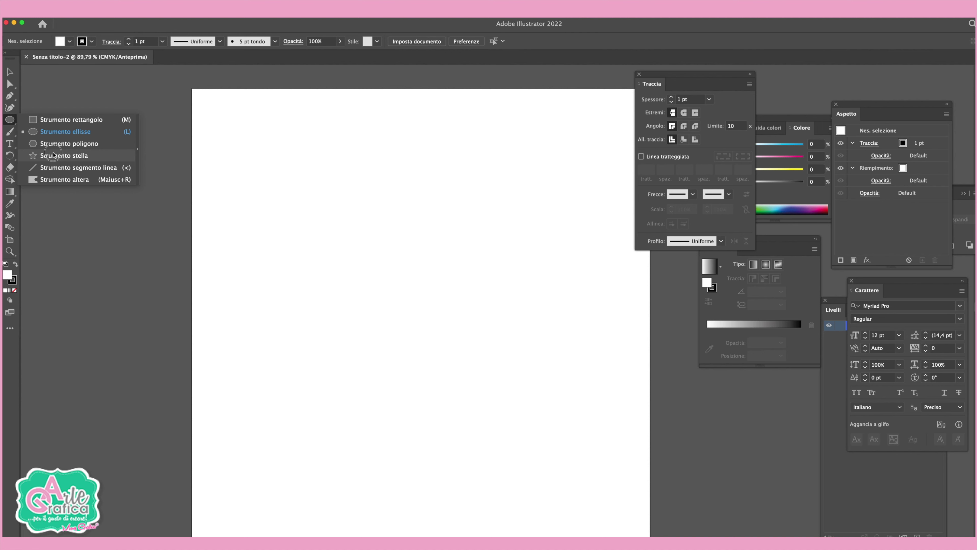
{"action": "left_click", "coordinate": [54, 155]}
{"action": "left_click", "coordinate": [340, 192]}
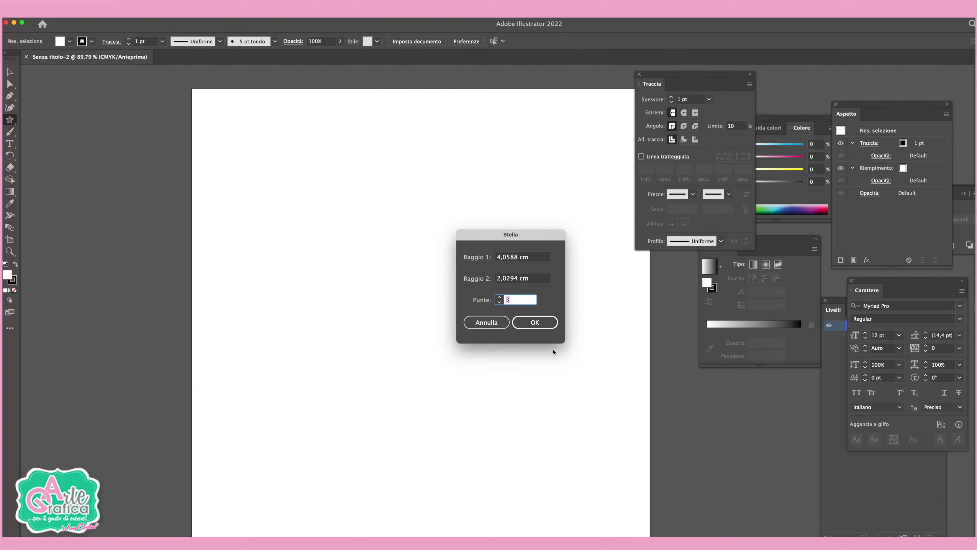
{"action": "left_click", "coordinate": [538, 327]}
Flip the triangle point-down, move it lower and scale it to about twice its size.
{"action": "left_click", "coordinate": [14, 73]}
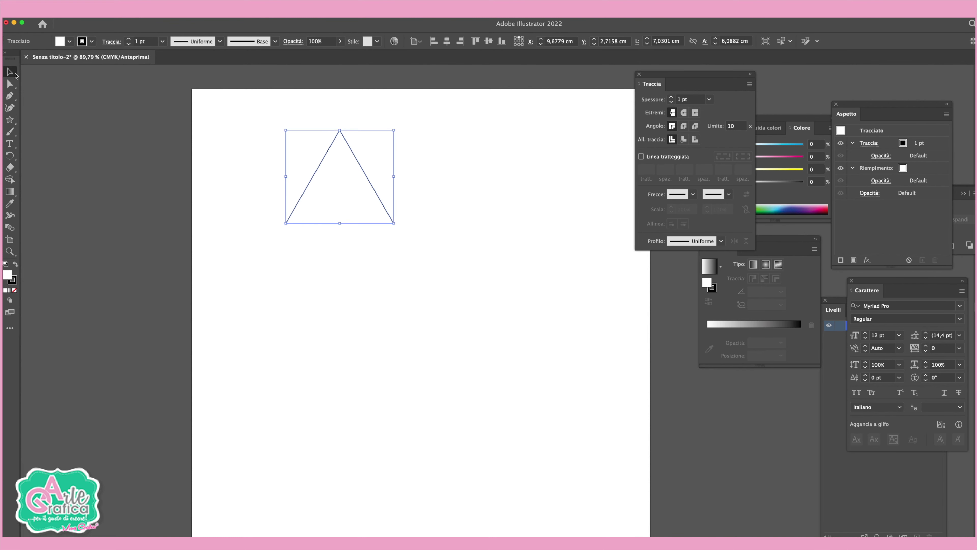
{"action": "left_click_drag", "start_coordinate": [337, 127], "coordinate": [348, 323]}
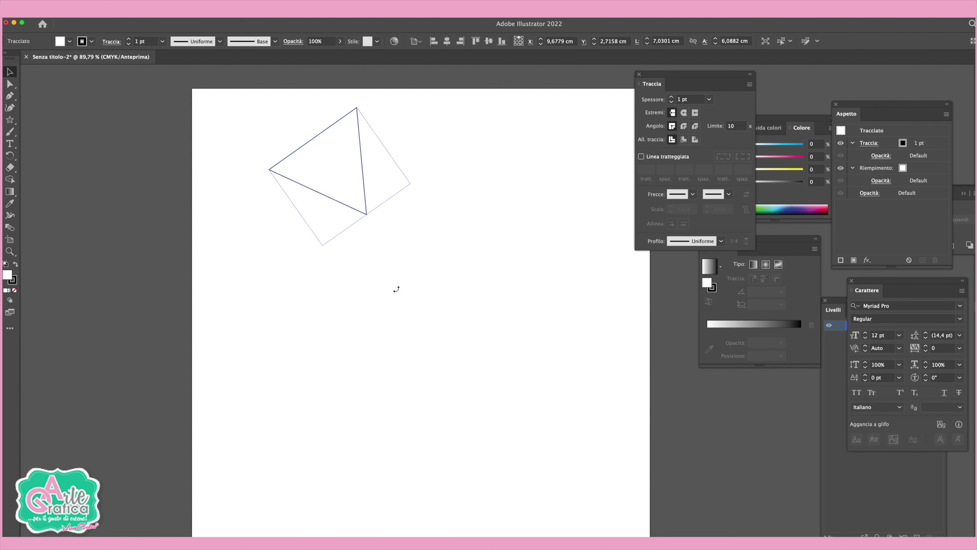
{"action": "mouse_move", "coordinate": [369, 173]}
{"action": "left_mouse_down"}
{"action": "mouse_move", "coordinate": [401, 312]}
{"action": "mouse_move", "coordinate": [401, 292]}
{"action": "left_mouse_up"}
{"action": "left_click", "coordinate": [525, 287]}
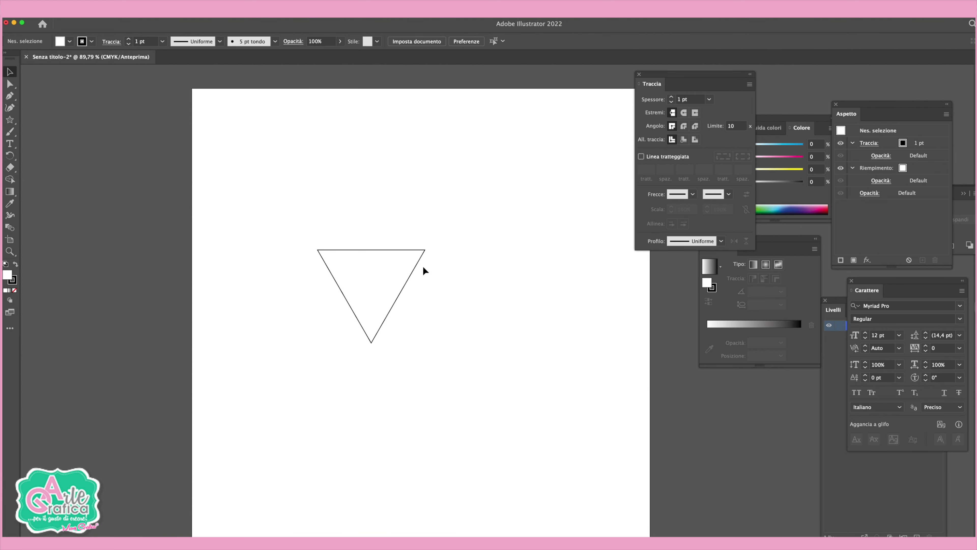
{"action": "left_click", "coordinate": [413, 272]}
{"action": "left_click_drag", "start_coordinate": [428, 299], "coordinate": [489, 300]}
{"action": "left_click_drag", "start_coordinate": [434, 288], "coordinate": [491, 280]}
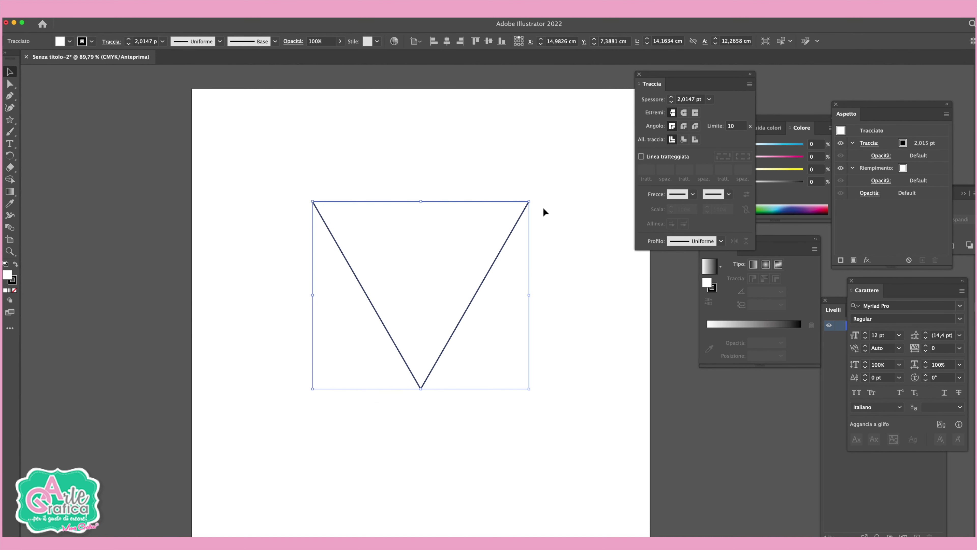
{"action": "left_click_drag", "start_coordinate": [527, 201], "coordinate": [515, 212]}
{"action": "left_click", "coordinate": [599, 253]}
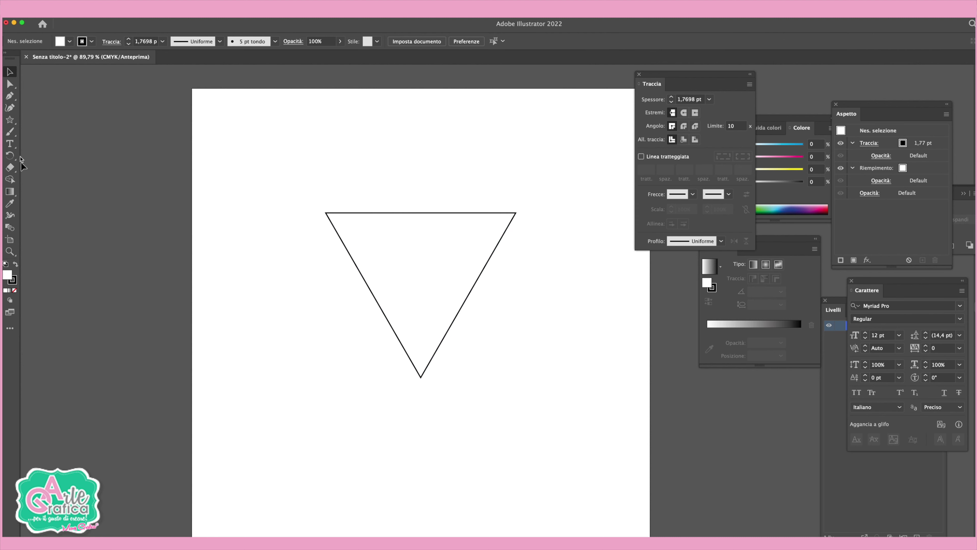
Shorten the triangle from the bottom, move it up, and add a thin stem rectangle below.
{"action": "scroll", "coordinate": [573, 313], "scroll_direction": "down", "scroll_amount": 2}
{"action": "scroll", "coordinate": [573, 314], "scroll_direction": "right", "scroll_amount": 2}
{"action": "left_click", "coordinate": [397, 322]}
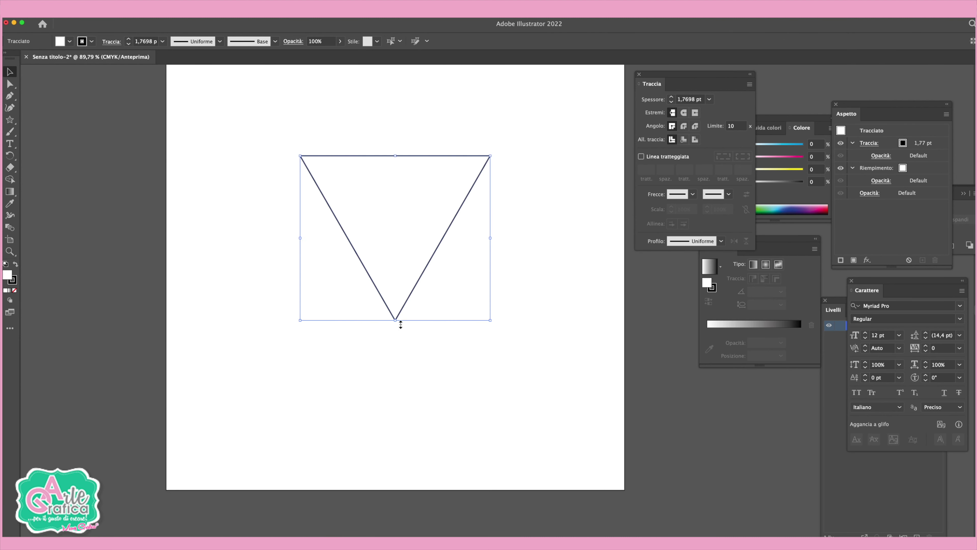
{"action": "left_click_drag", "start_coordinate": [396, 323], "coordinate": [388, 280]}
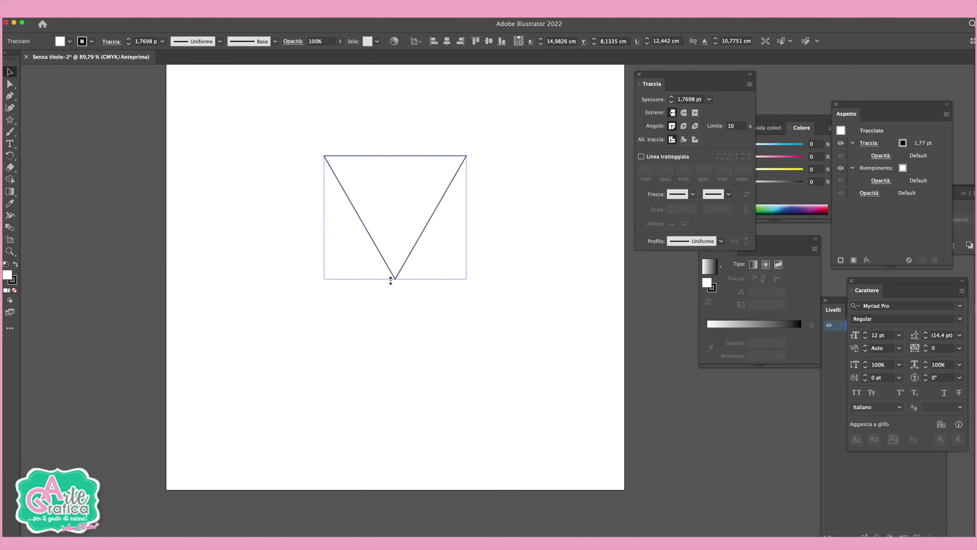
{"action": "scroll", "coordinate": [414, 308], "scroll_direction": "up", "scroll_amount": 3}
{"action": "left_click_drag", "start_coordinate": [417, 347], "coordinate": [417, 303]}
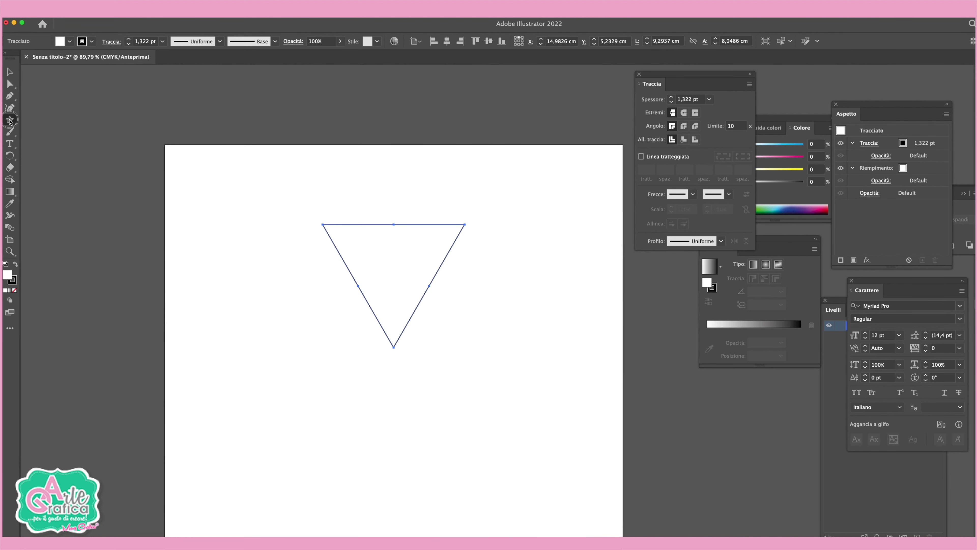
{"action": "left_click_drag", "start_coordinate": [10, 119], "coordinate": [39, 119]}
{"action": "mouse_move", "coordinate": [371, 355]}
{"action": "left_mouse_down"}
{"action": "mouse_move", "coordinate": [366, 269]}
{"action": "mouse_move", "coordinate": [385, 257]}
{"action": "mouse_move", "coordinate": [400, 338]}
{"action": "mouse_move", "coordinate": [398, 446]}
{"action": "left_mouse_up"}
Extend the stem to meet the triangle tip and send the oval base behind the stem.
{"action": "left_click", "coordinate": [10, 72]}
{"action": "left_click_drag", "start_coordinate": [270, 110], "coordinate": [342, 162]}
{"action": "key", "text": "l"}
{"action": "left_click_drag", "start_coordinate": [321, 417], "coordinate": [464, 454]}
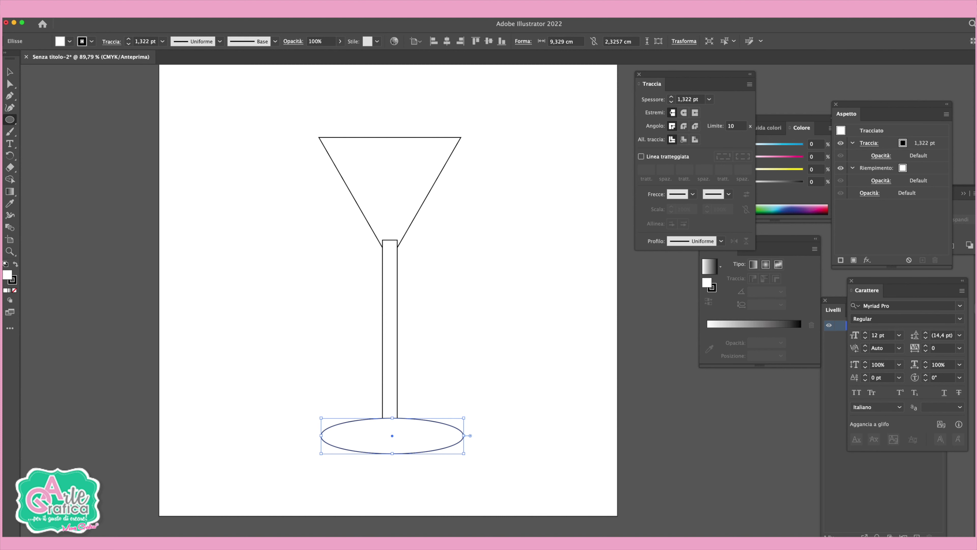
{"action": "left_click", "coordinate": [115, 12]}
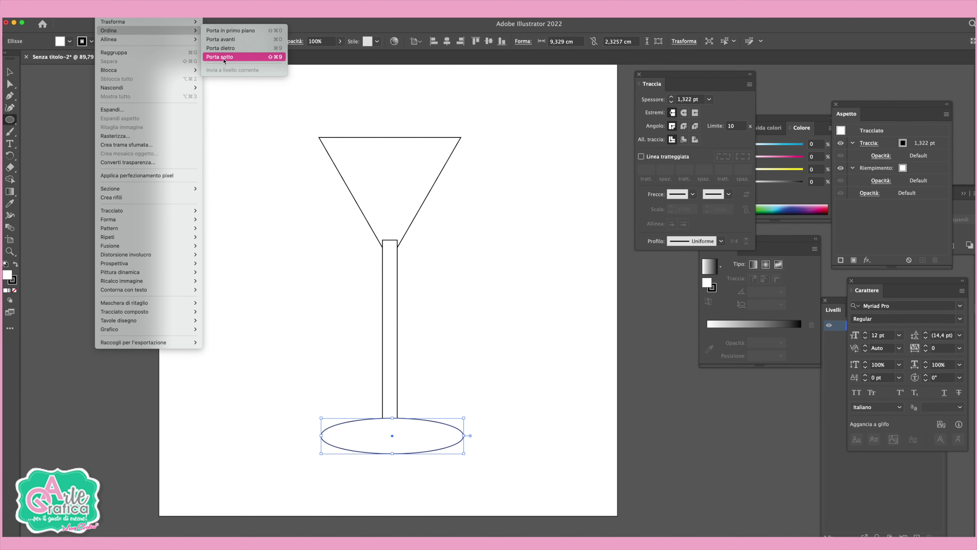
{"action": "left_click", "coordinate": [223, 57]}
Align the triangle, stem and oval base on their horizontal centres.
{"action": "left_click", "coordinate": [8, 72]}
{"action": "left_click_drag", "start_coordinate": [293, 120], "coordinate": [477, 441]}
{"action": "left_click", "coordinate": [451, 41]}
{"action": "left_click", "coordinate": [571, 256]}
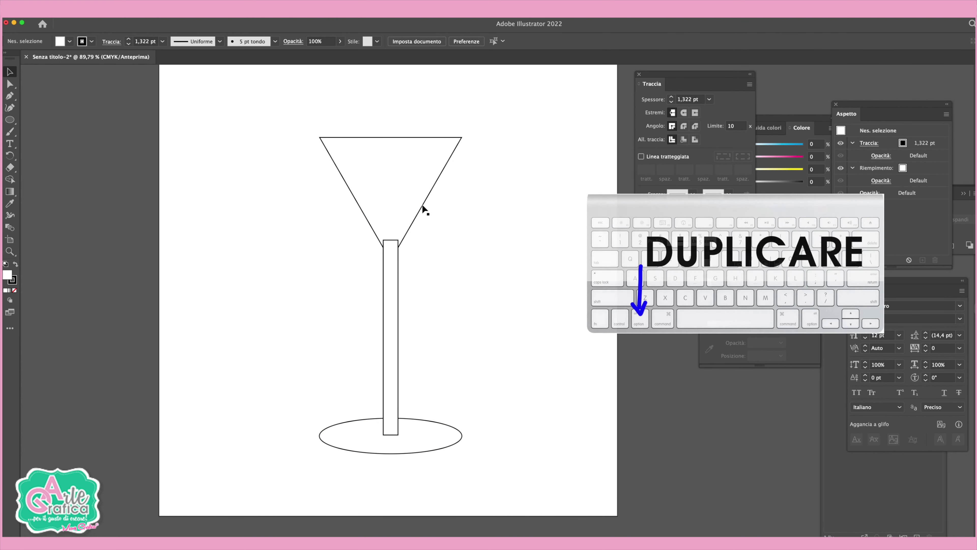
Alt-drag a spare copy of the cup triangle to the left, then select the cup and stem.
{"action": "left_click_drag", "start_coordinate": [425, 200], "coordinate": [209, 192]}
{"action": "left_click_drag", "start_coordinate": [519, 473], "coordinate": [565, 371]}
{"action": "left_click_drag", "start_coordinate": [347, 116], "coordinate": [441, 330]}
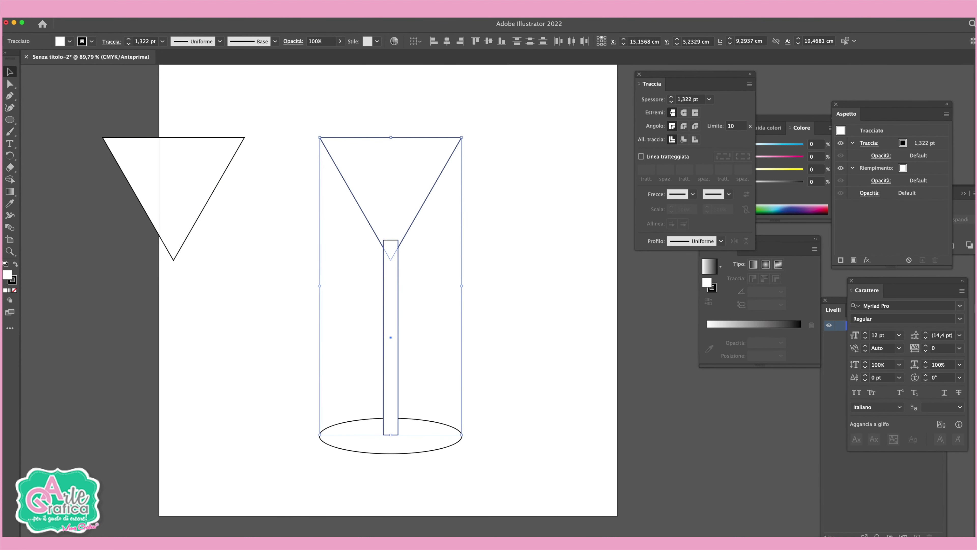
Unite the cup and stem into one outline with the Pathfinder panel.
{"action": "left_click", "coordinate": [247, 8]}
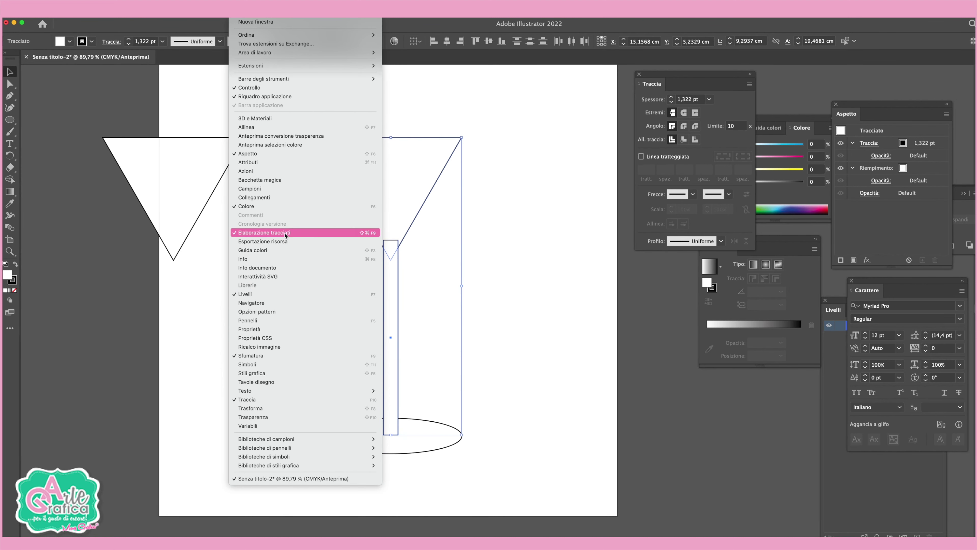
{"action": "left_click", "coordinate": [964, 194]}
{"action": "mouse_move", "coordinate": [960, 184]}
{"action": "left_mouse_down"}
{"action": "mouse_move", "coordinate": [519, 193]}
{"action": "mouse_move", "coordinate": [586, 145]}
{"action": "left_mouse_up"}
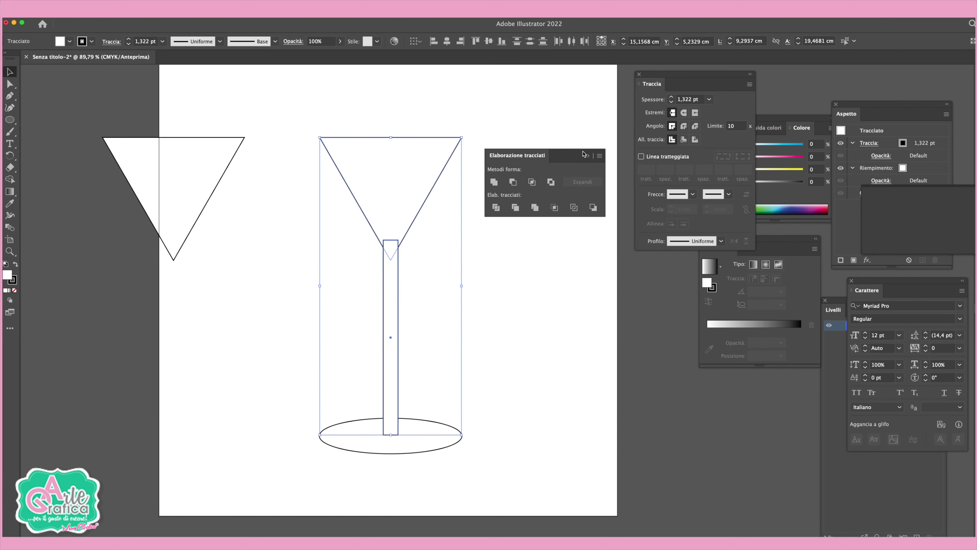
{"action": "left_click", "coordinate": [494, 181]}
{"action": "left_click", "coordinate": [477, 119]}
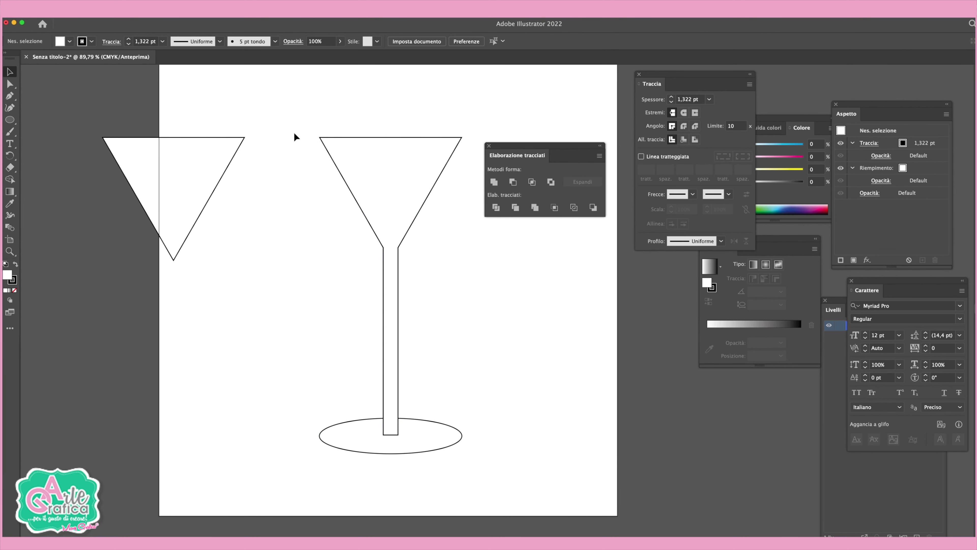
Round the left and right joints where the stem meets the cup.
{"action": "left_click", "coordinate": [10, 85]}
{"action": "left_click", "coordinate": [400, 248]}
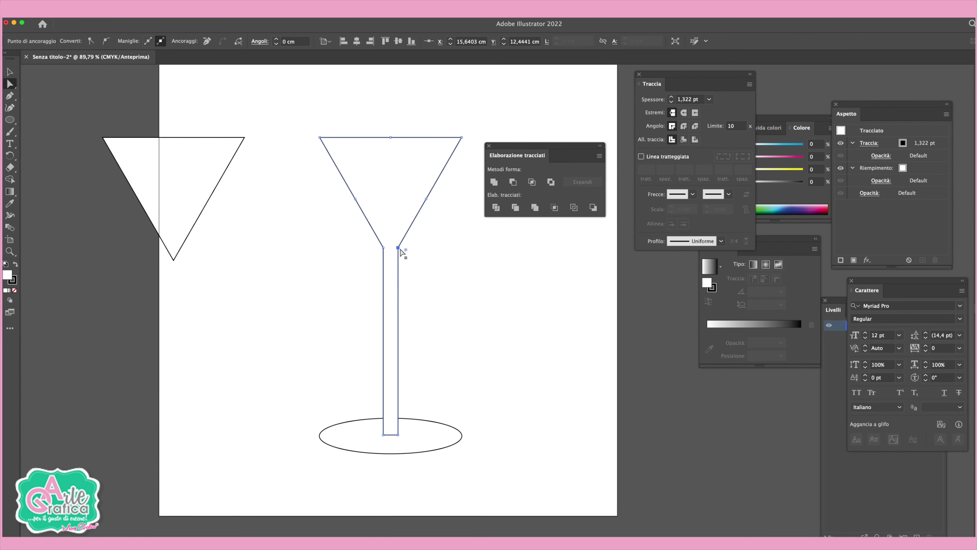
{"action": "mouse_move", "coordinate": [409, 253]}
{"action": "left_mouse_down"}
{"action": "mouse_move", "coordinate": [433, 274]}
{"action": "mouse_move", "coordinate": [354, 236]}
{"action": "left_mouse_up"}
{"action": "left_click", "coordinate": [384, 248]}
{"action": "left_click", "coordinate": [507, 275]}
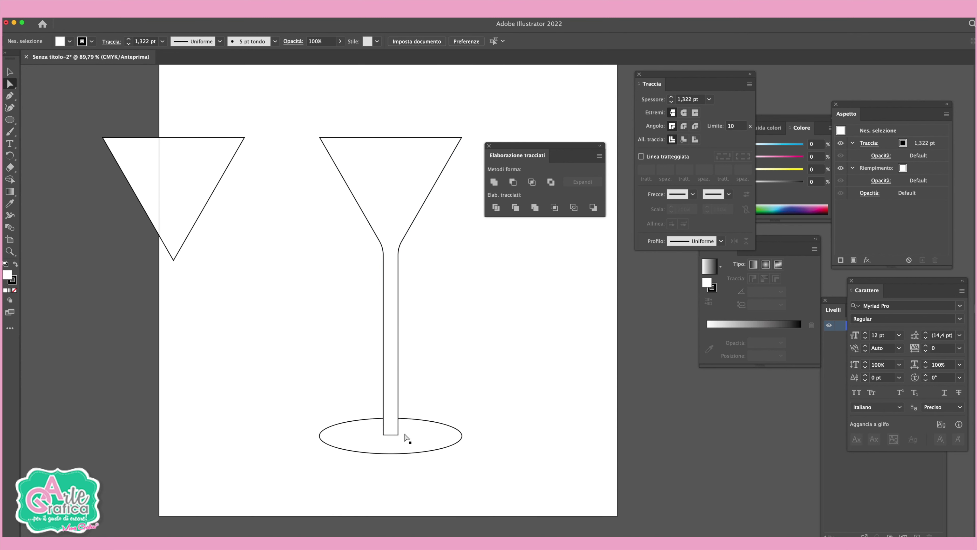
Round the stem's bottom corners and move the spare triangle over the cup.
{"action": "left_click", "coordinate": [384, 435]}
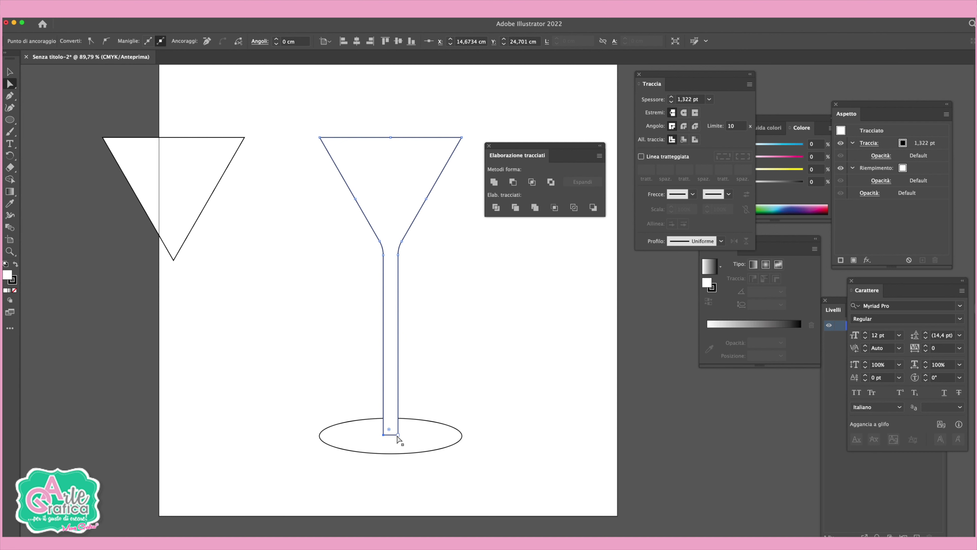
{"action": "left_click", "coordinate": [392, 430]}
{"action": "left_click_drag", "start_coordinate": [389, 429], "coordinate": [392, 426]}
{"action": "left_click", "coordinate": [544, 401]}
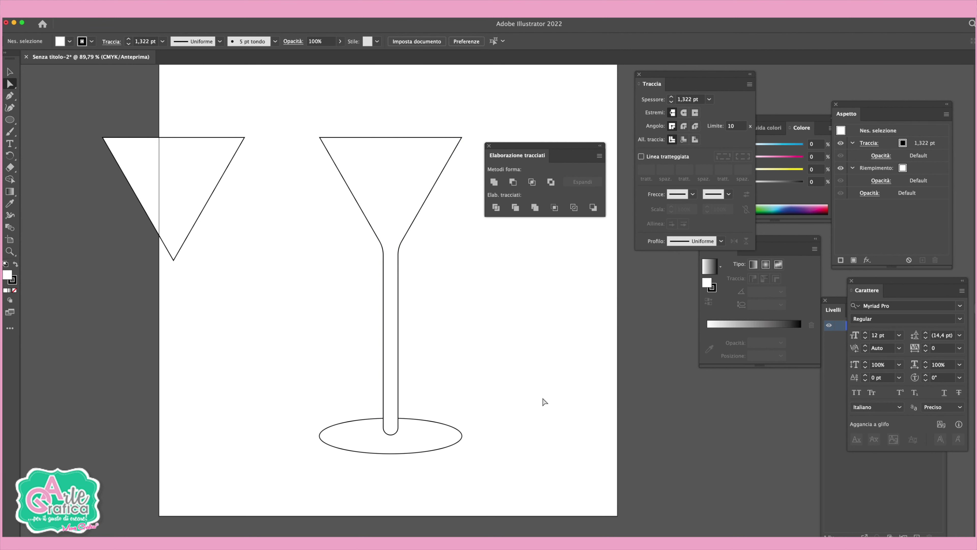
{"action": "left_click", "coordinate": [10, 72]}
{"action": "left_click_drag", "start_coordinate": [190, 172], "coordinate": [407, 172]}
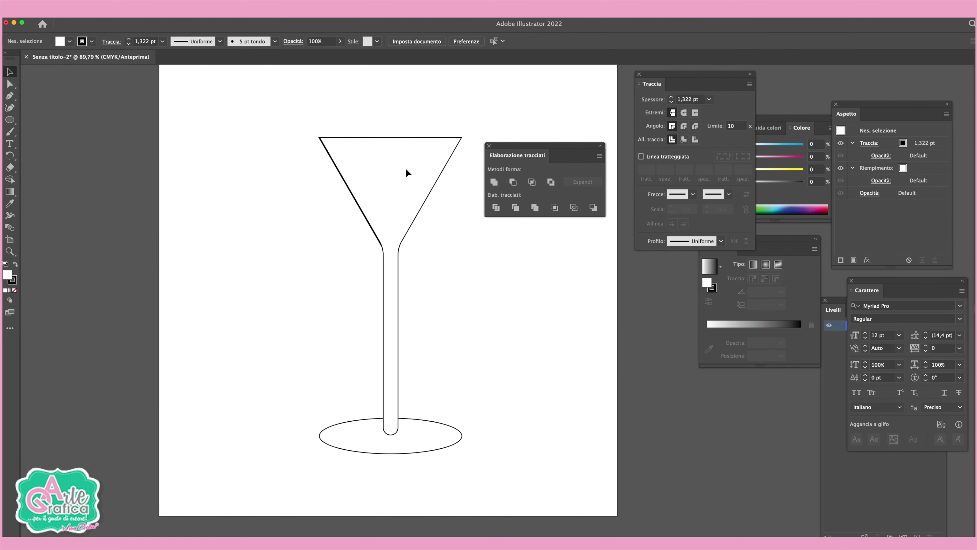
Bring the spare triangle to the front, shrink it and move it up inside the cup.
{"action": "right_click", "coordinate": [407, 173]}
{"action": "mouse_move", "coordinate": [453, 327]}
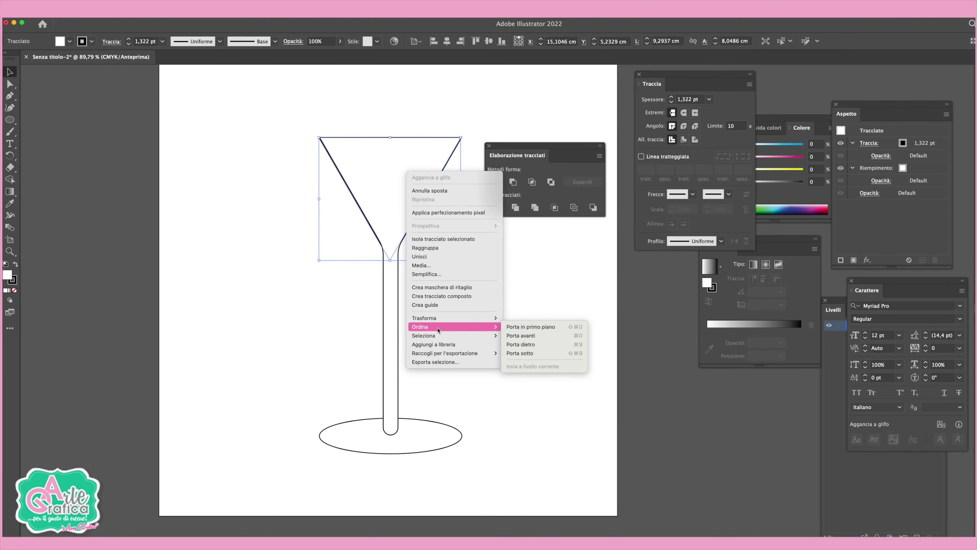
{"action": "left_click", "coordinate": [535, 327]}
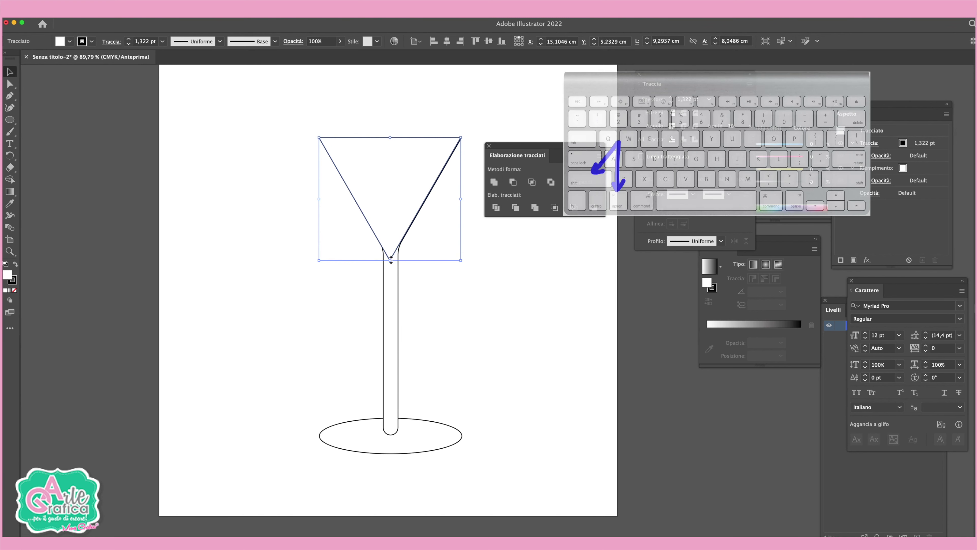
{"action": "left_click_drag", "start_coordinate": [391, 261], "coordinate": [387, 248]}
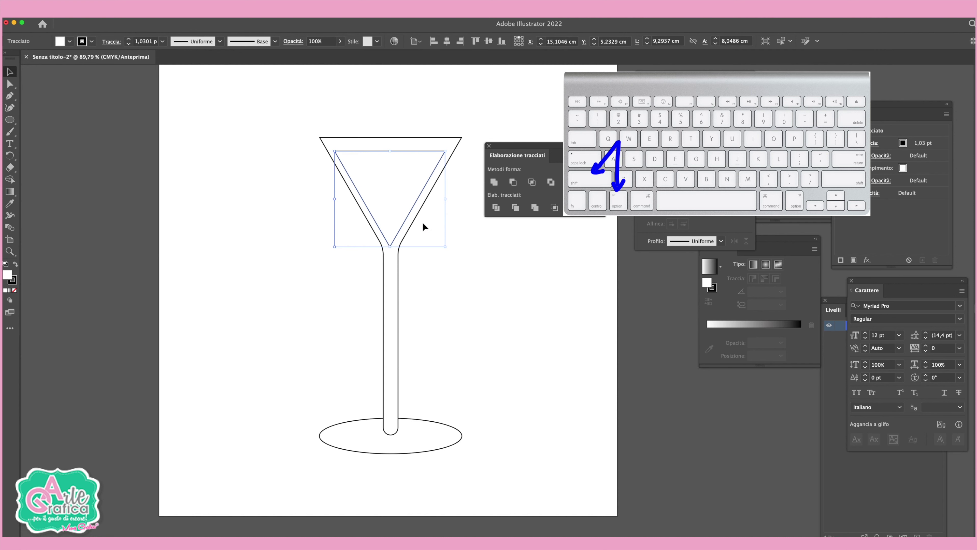
{"action": "left_click_drag", "start_coordinate": [408, 216], "coordinate": [412, 208]}
{"action": "left_click", "coordinate": [413, 208]}
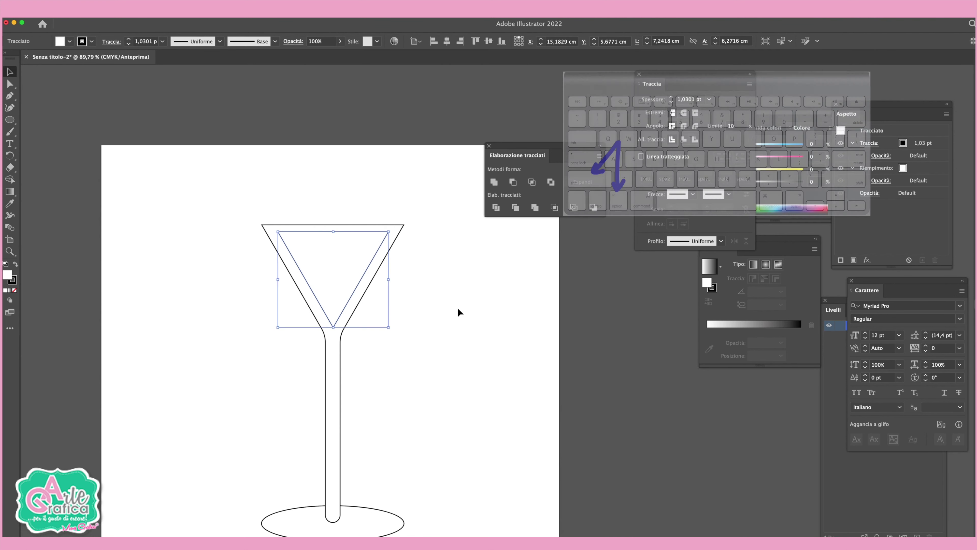
{"action": "left_click", "coordinate": [459, 312]}
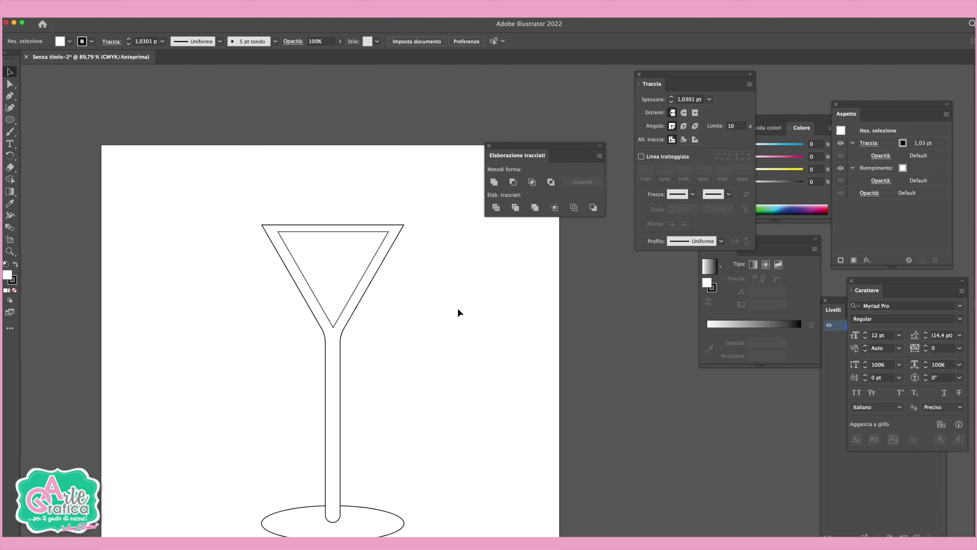
Round the inner triangle's bottom, top-right and top-left corners with live corners.
{"action": "scroll", "coordinate": [425, 286], "scroll_direction": "up", "scroll_amount": 2}
{"action": "left_click_drag", "start_coordinate": [307, 257], "coordinate": [338, 322]}
{"action": "left_click", "coordinate": [10, 84]}
{"action": "left_click", "coordinate": [301, 422]}
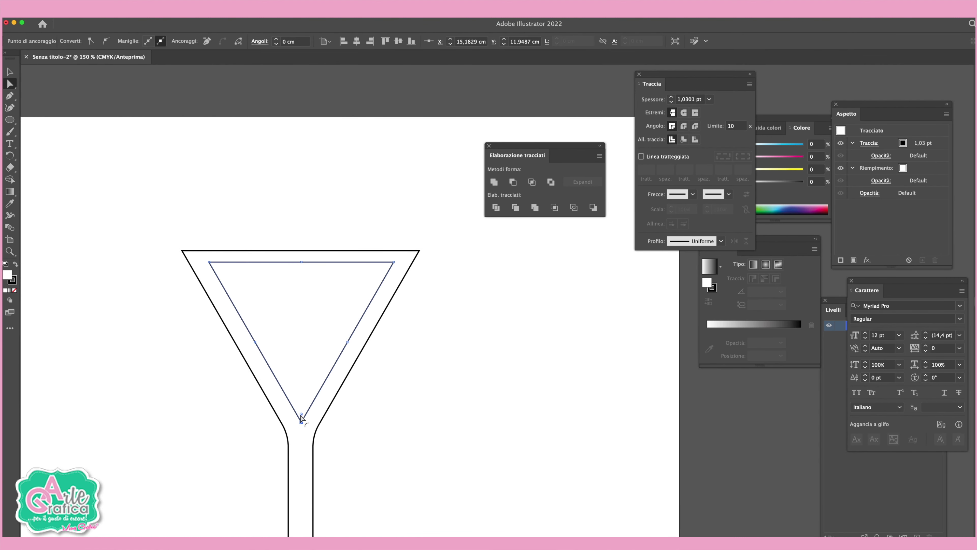
{"action": "left_click_drag", "start_coordinate": [301, 414], "coordinate": [301, 403]}
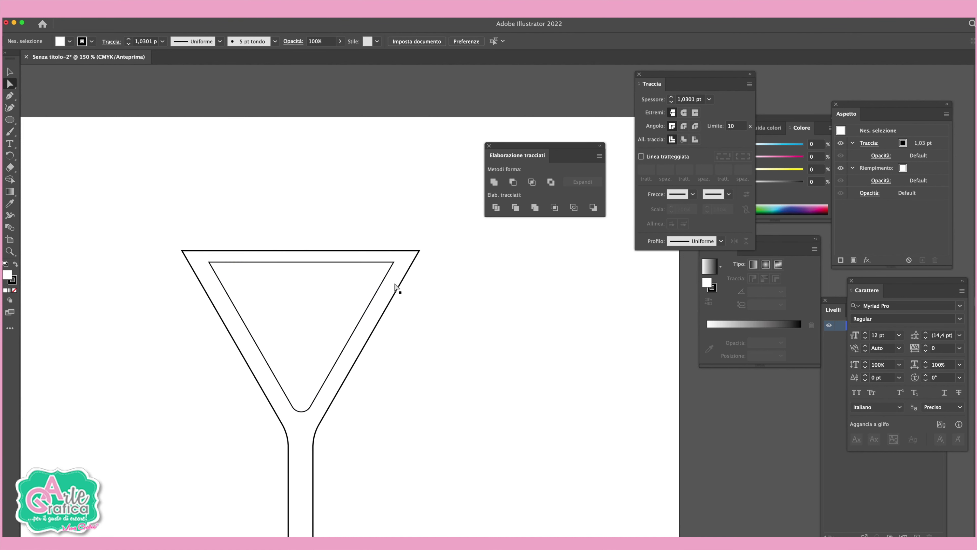
{"action": "left_click", "coordinate": [394, 262]}
{"action": "left_click_drag", "start_coordinate": [389, 267], "coordinate": [385, 271]}
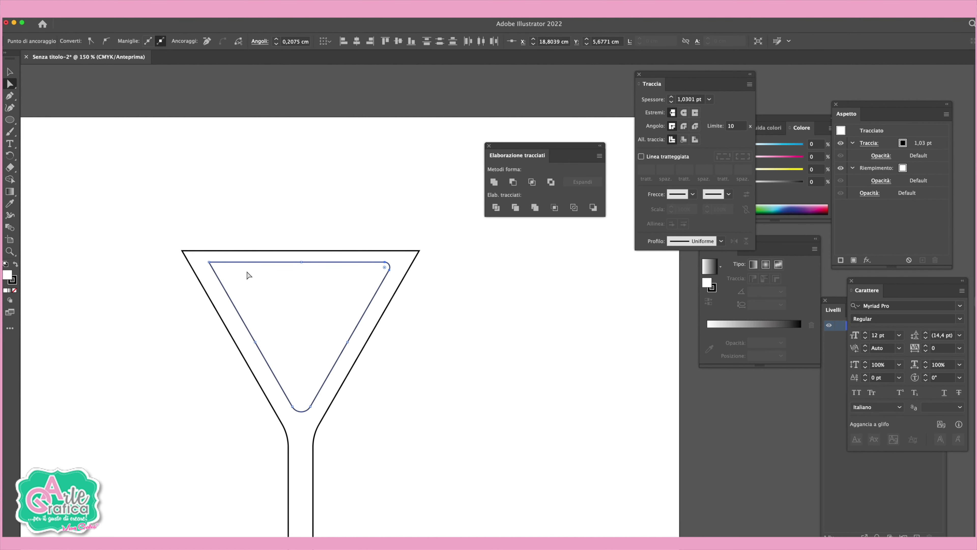
{"action": "left_click", "coordinate": [209, 262]}
{"action": "left_click_drag", "start_coordinate": [217, 270], "coordinate": [219, 273]}
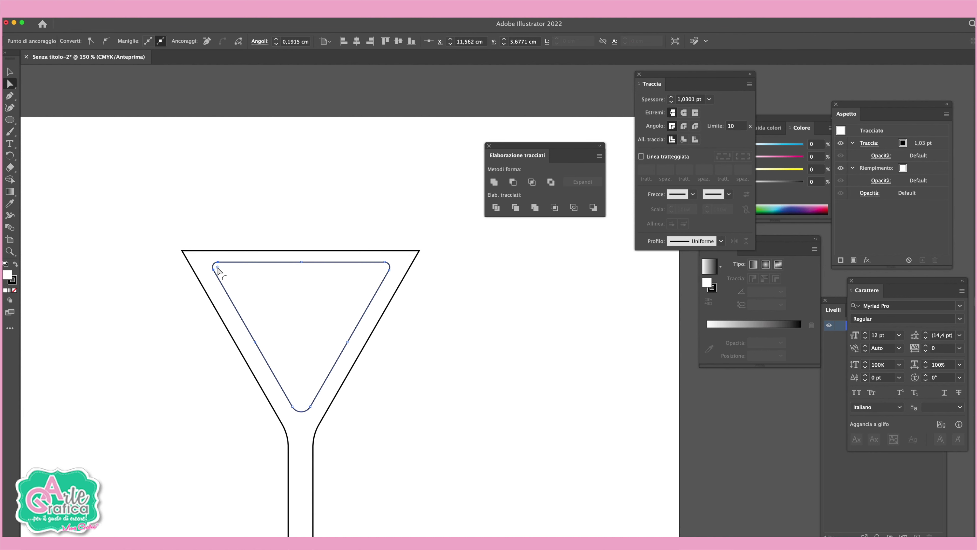
{"action": "left_click", "coordinate": [369, 189]}
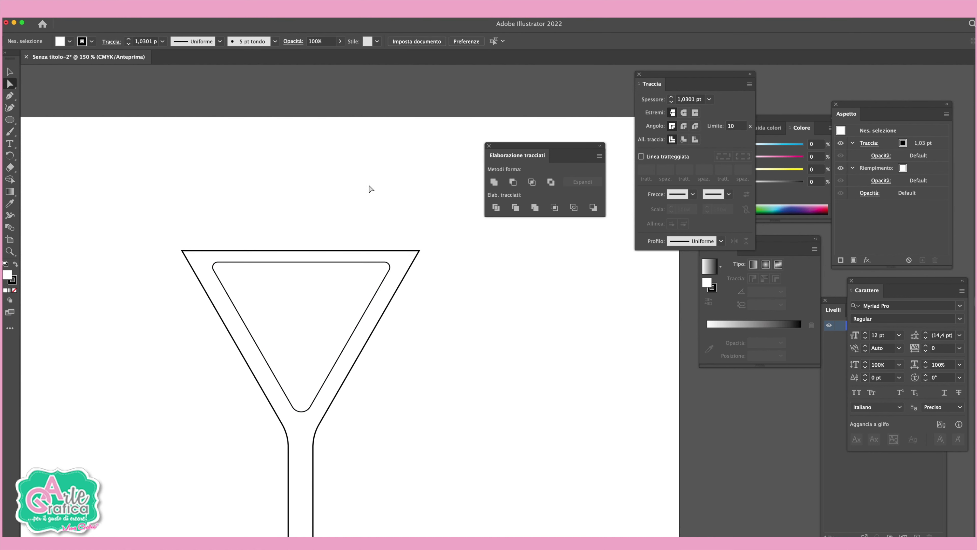
{"action": "left_click", "coordinate": [10, 72]}
{"action": "left_click", "coordinate": [264, 273]}
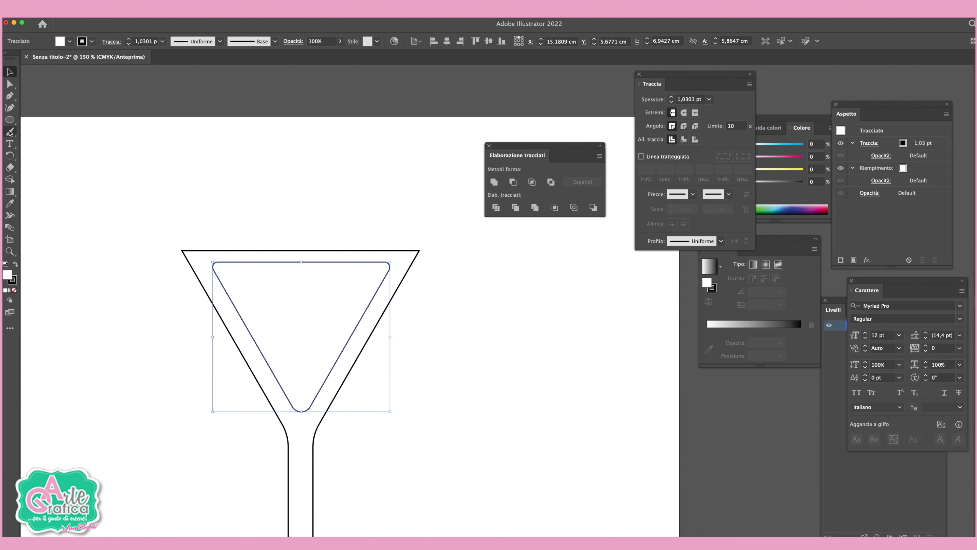
Warp the inner shape's top-left and top-right corners, then scale it up slightly.
{"action": "left_click", "coordinate": [10, 133]}
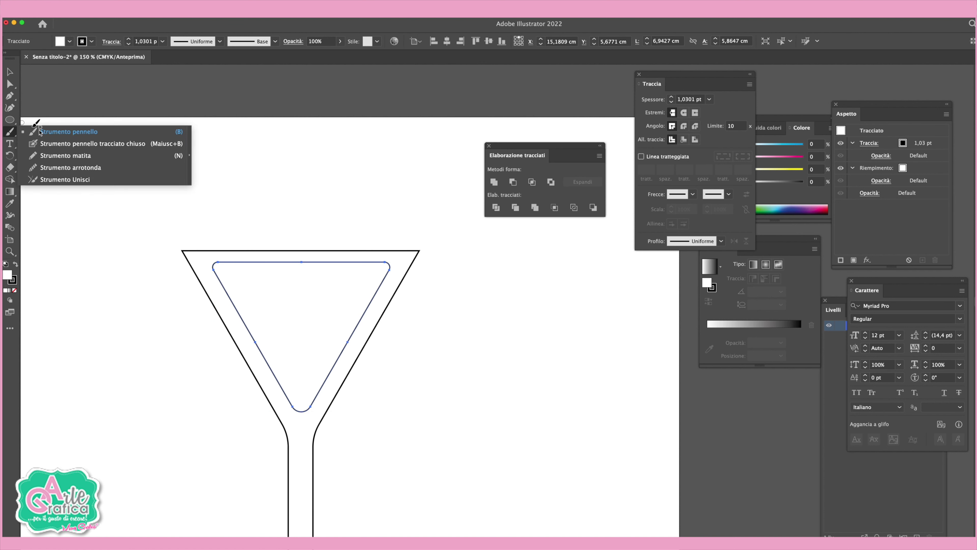
{"action": "left_click", "coordinate": [10, 120]}
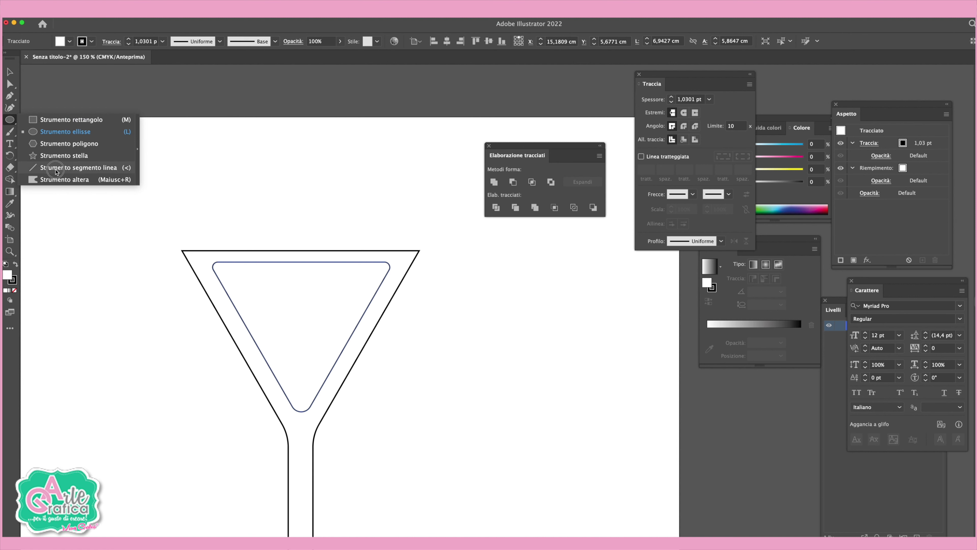
{"action": "left_click", "coordinate": [58, 180]}
{"action": "left_click_drag", "start_coordinate": [224, 272], "coordinate": [209, 266]}
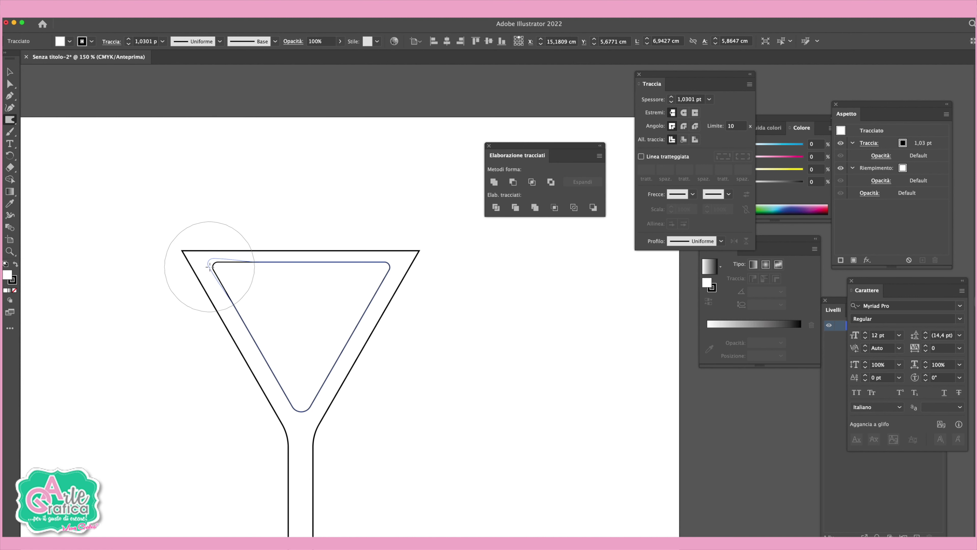
{"action": "mouse_move", "coordinate": [348, 284]}
{"action": "left_mouse_down"}
{"action": "mouse_move", "coordinate": [393, 251]}
{"action": "mouse_move", "coordinate": [411, 273]}
{"action": "mouse_move", "coordinate": [338, 323]}
{"action": "mouse_move", "coordinate": [338, 349]}
{"action": "mouse_move", "coordinate": [349, 344]}
{"action": "mouse_move", "coordinate": [273, 339]}
{"action": "mouse_move", "coordinate": [246, 315]}
{"action": "left_mouse_up"}
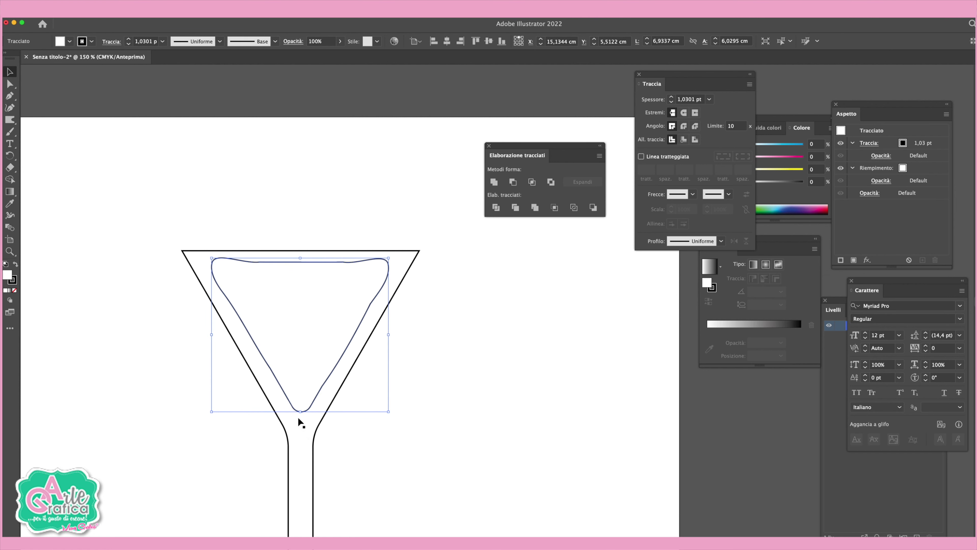
{"action": "left_click_drag", "start_coordinate": [301, 412], "coordinate": [301, 426]}
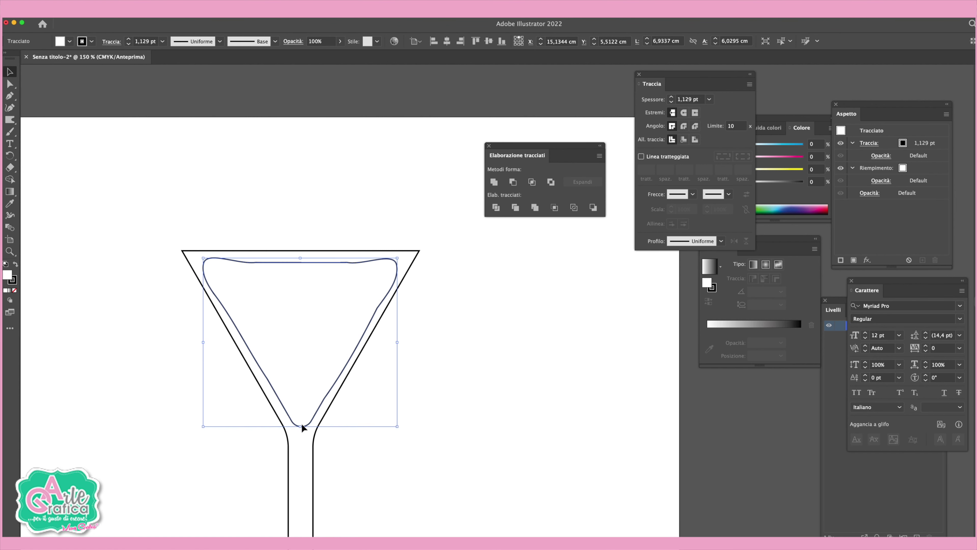
{"action": "left_click", "coordinate": [479, 415]}
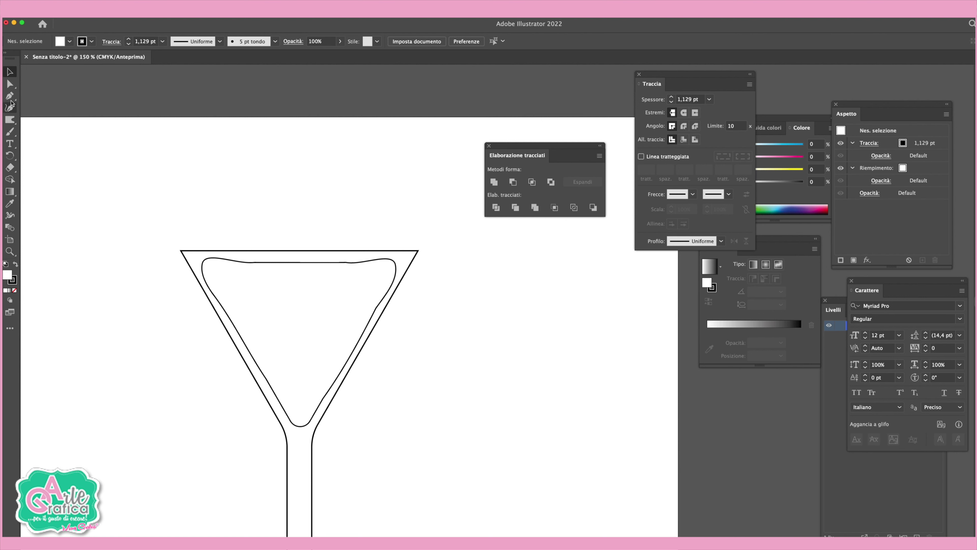
Draw a small square above the glass with no stroke and a light pink fill.
{"action": "left_click", "coordinate": [11, 120]}
{"action": "left_click_drag", "start_coordinate": [122, 144], "coordinate": [171, 193]}
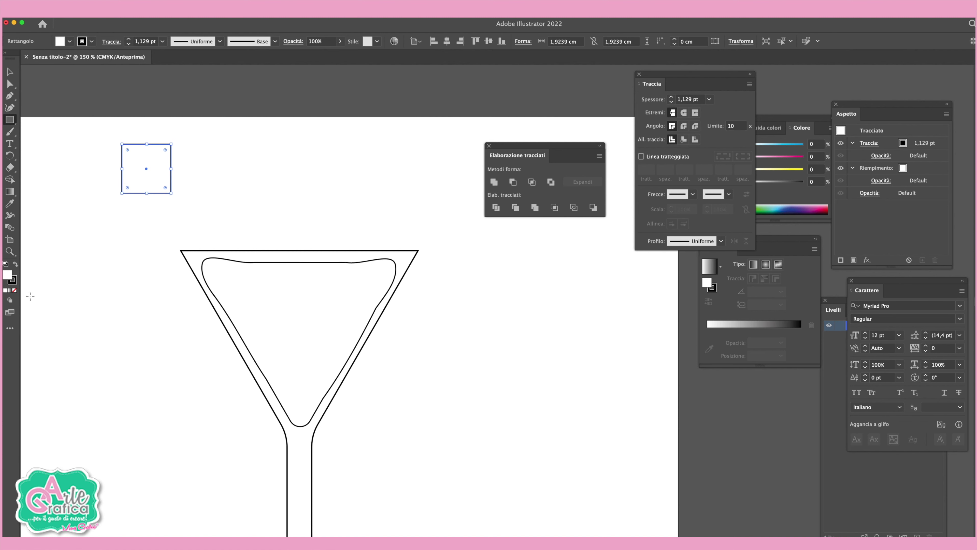
{"action": "left_click", "coordinate": [15, 283]}
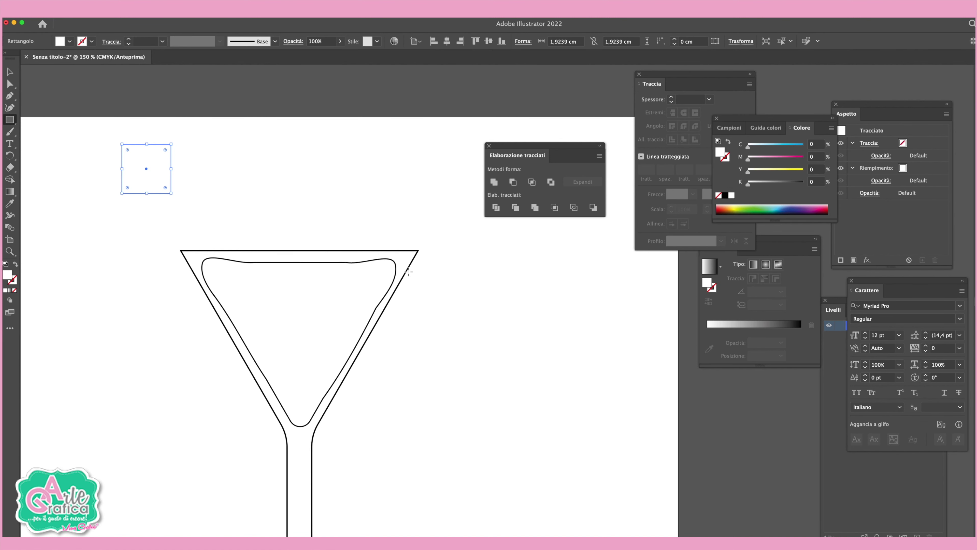
{"action": "left_click_drag", "start_coordinate": [751, 157], "coordinate": [762, 157]}
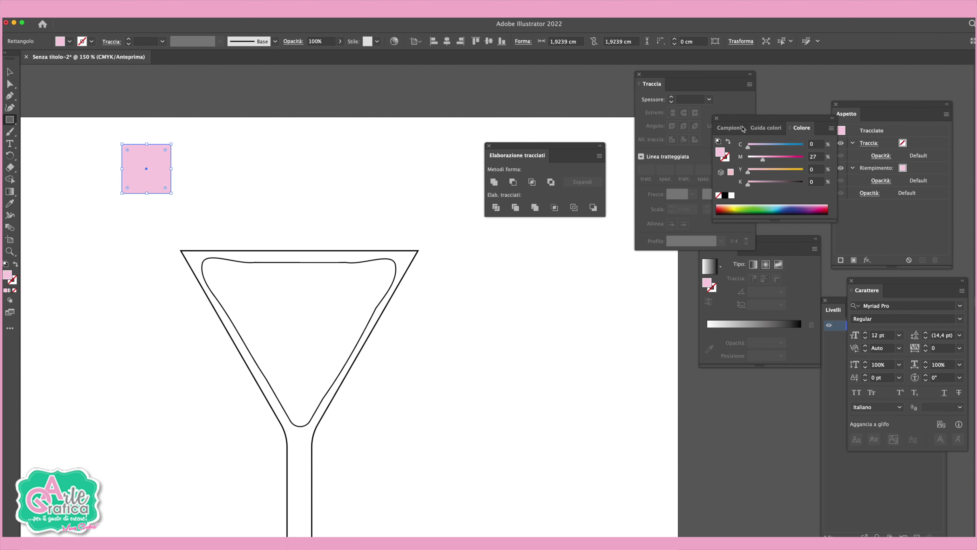
{"action": "left_click", "coordinate": [766, 128]}
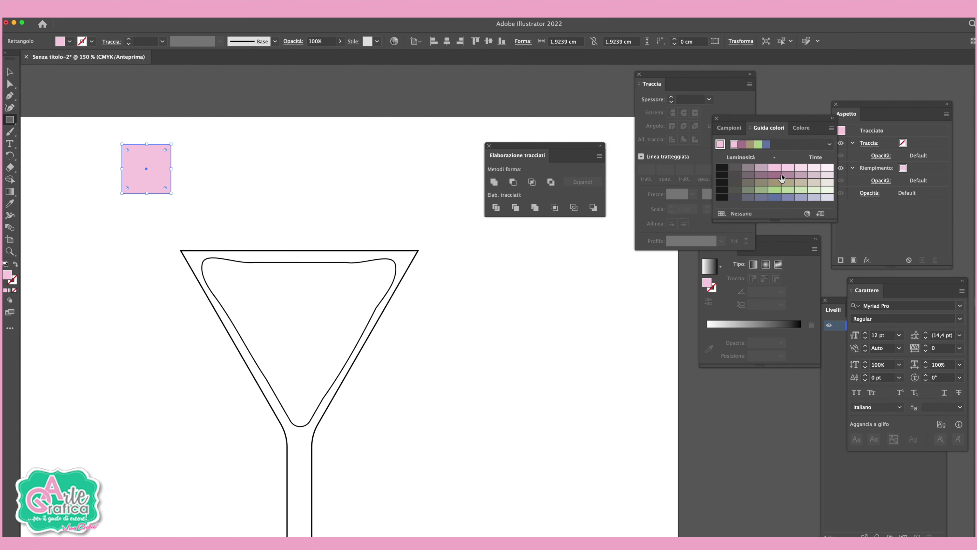
{"action": "left_click", "coordinate": [801, 169]}
{"action": "left_click", "coordinate": [10, 71]}
Duplicate the square into slate blue, mauve at far left, and light lavender copies.
{"action": "left_click_drag", "start_coordinate": [145, 176], "coordinate": [196, 178]}
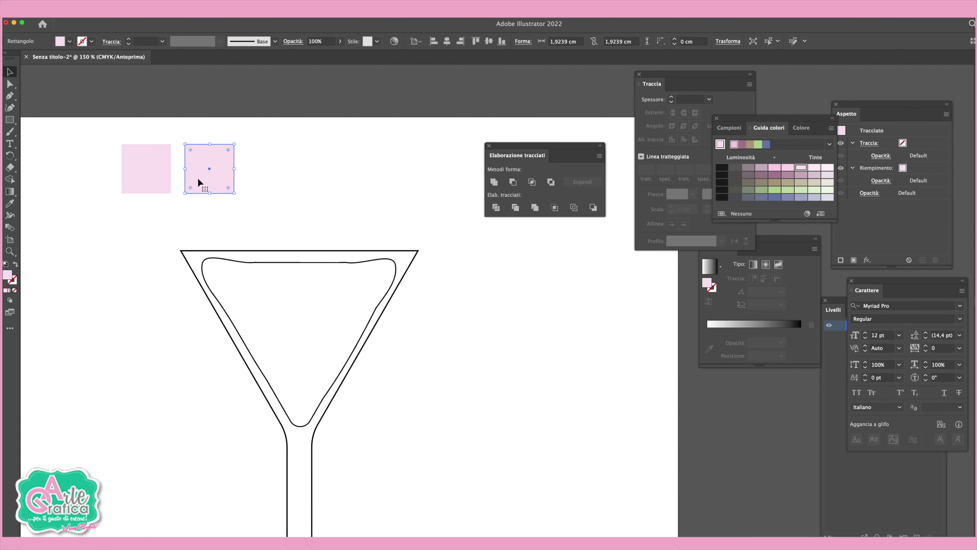
{"action": "left_click", "coordinate": [767, 145]}
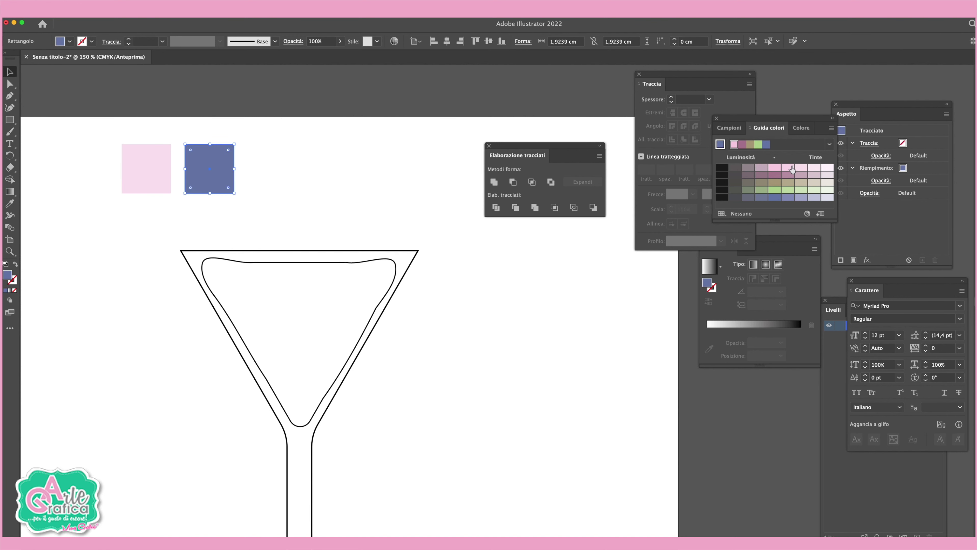
{"action": "left_click_drag", "start_coordinate": [152, 178], "coordinate": [89, 180]}
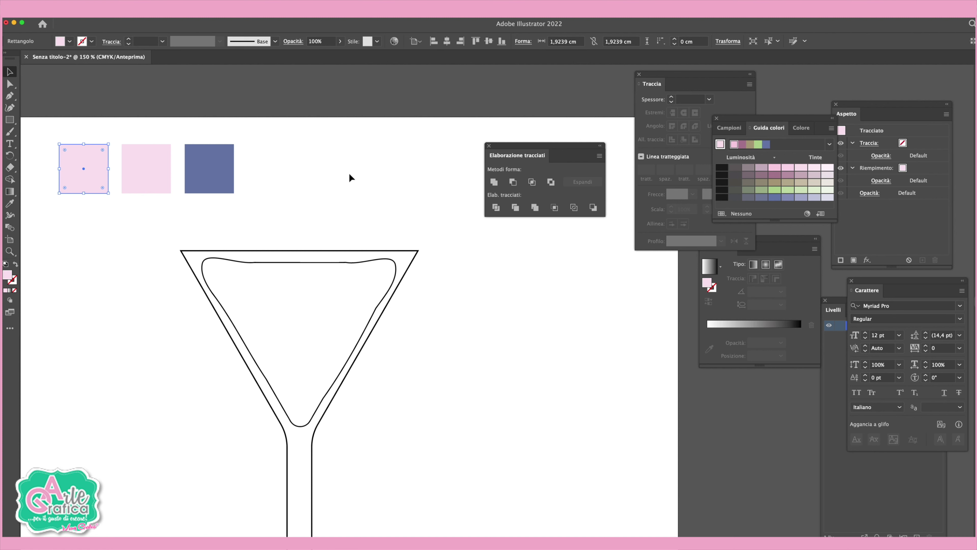
{"action": "left_click", "coordinate": [786, 176]}
{"action": "left_click", "coordinate": [357, 167]}
{"action": "left_click_drag", "start_coordinate": [204, 179], "coordinate": [262, 179]}
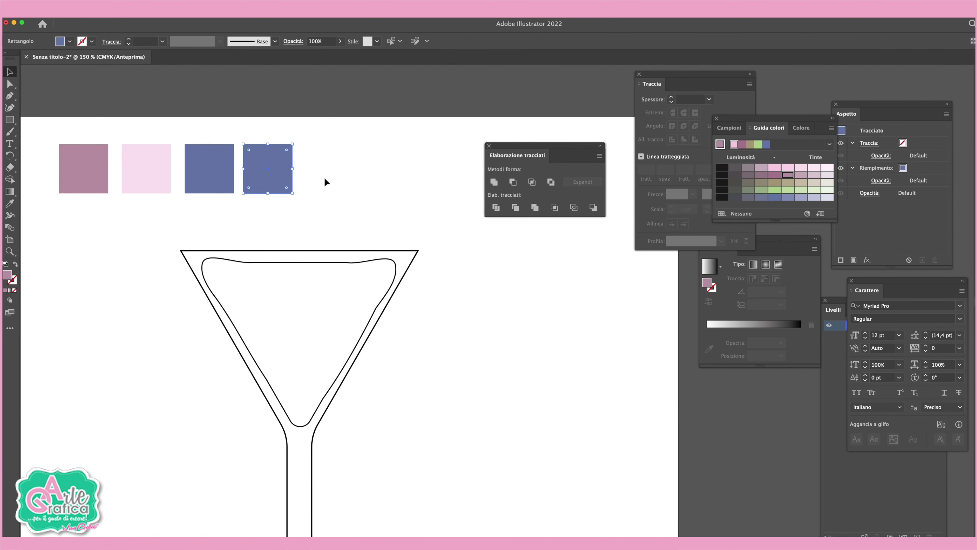
{"action": "left_click", "coordinate": [815, 197]}
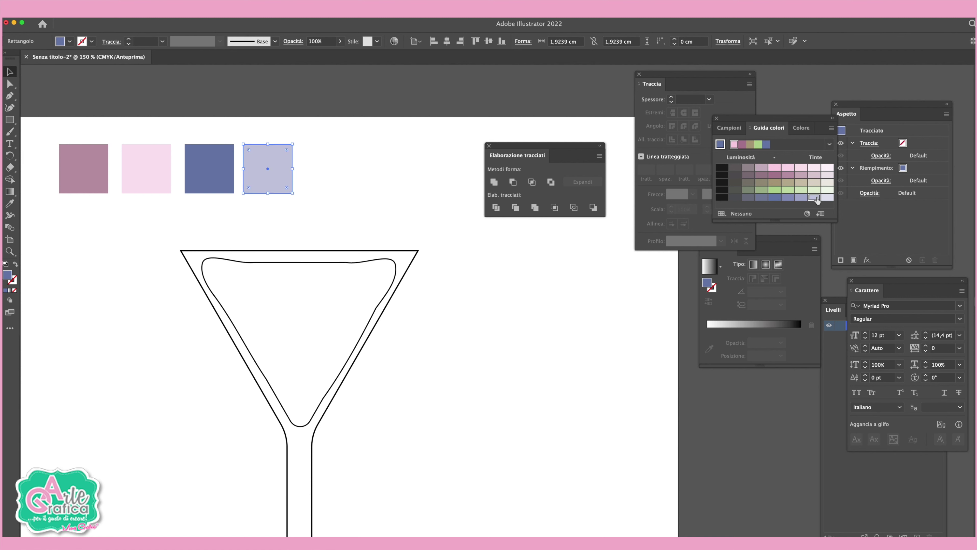
{"action": "left_click", "coordinate": [339, 162]}
Duplicate the blue and lavender pair, recolouring them light periwinkle and pale lavender.
{"action": "left_click", "coordinate": [212, 174]}
{"action": "left_click", "coordinate": [264, 179], "text": "shift"}
{"action": "left_click_drag", "start_coordinate": [220, 171], "coordinate": [355, 172]}
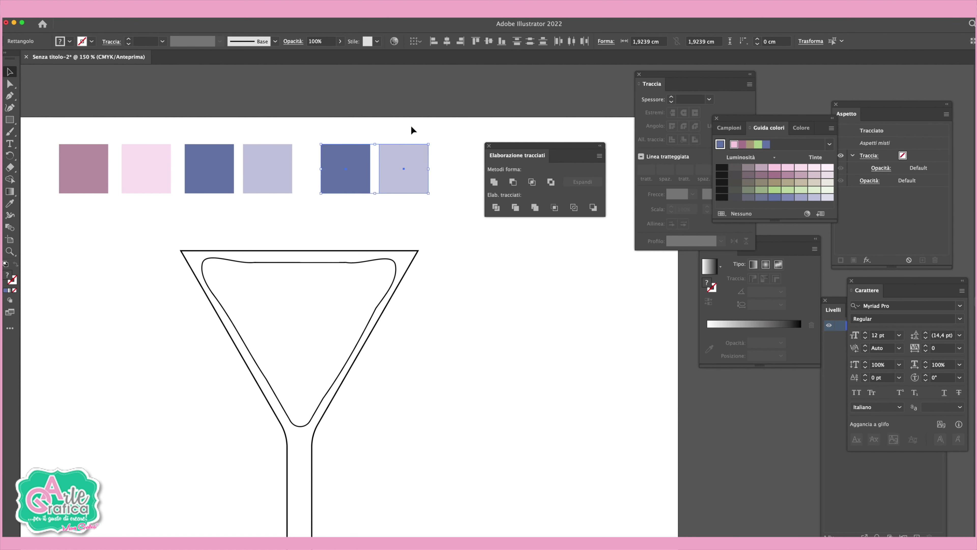
{"action": "left_click", "coordinate": [347, 163]}
{"action": "left_click", "coordinate": [729, 128]}
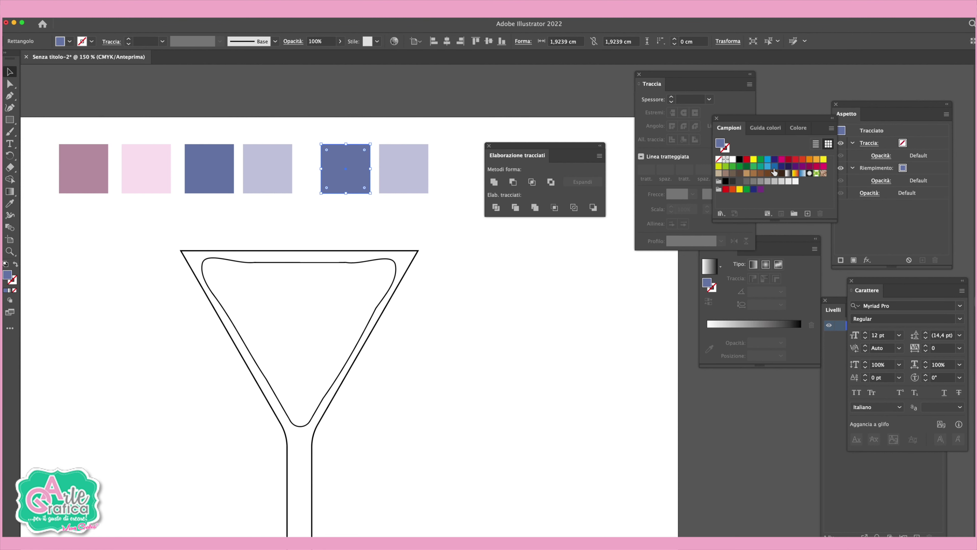
{"action": "left_click", "coordinate": [774, 167]}
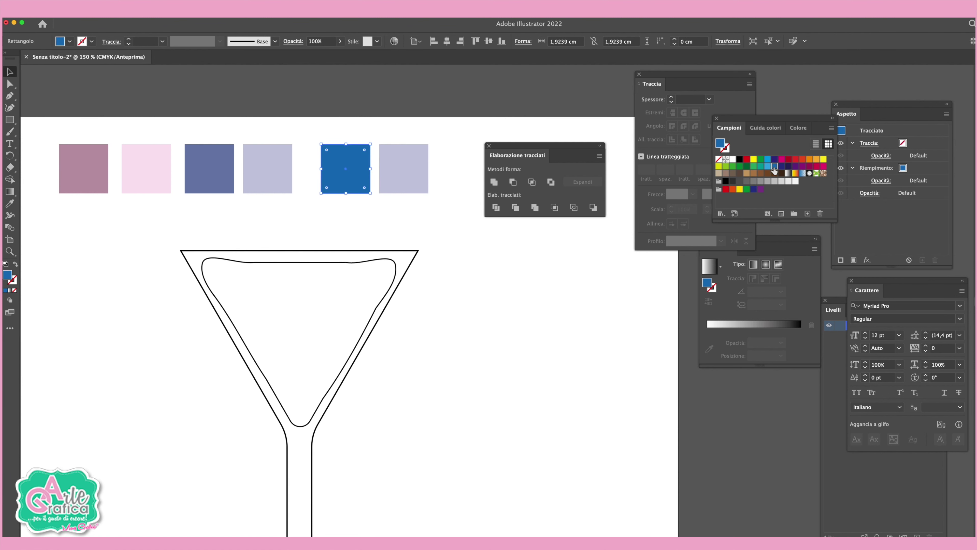
{"action": "left_click", "coordinate": [772, 129]}
{"action": "left_click", "coordinate": [790, 169]}
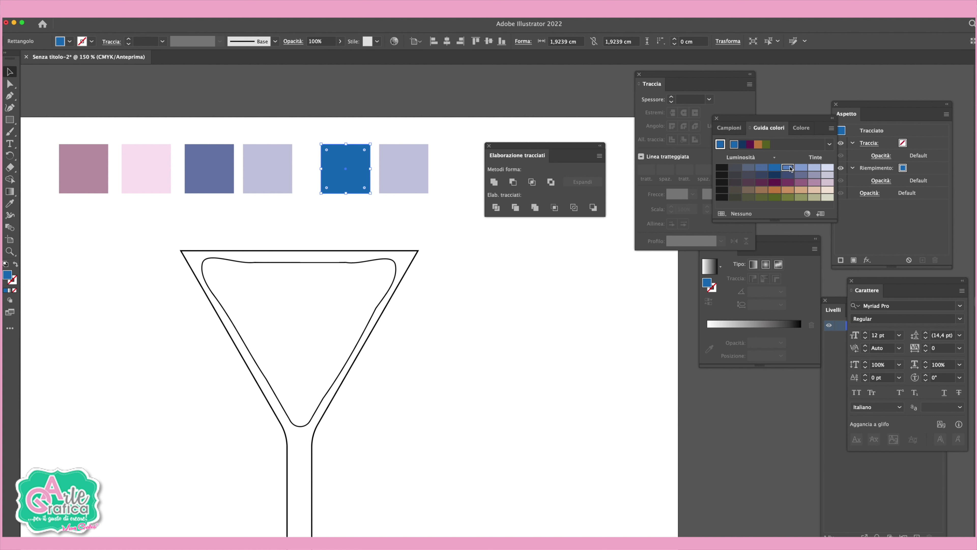
{"action": "left_click", "coordinate": [801, 170]}
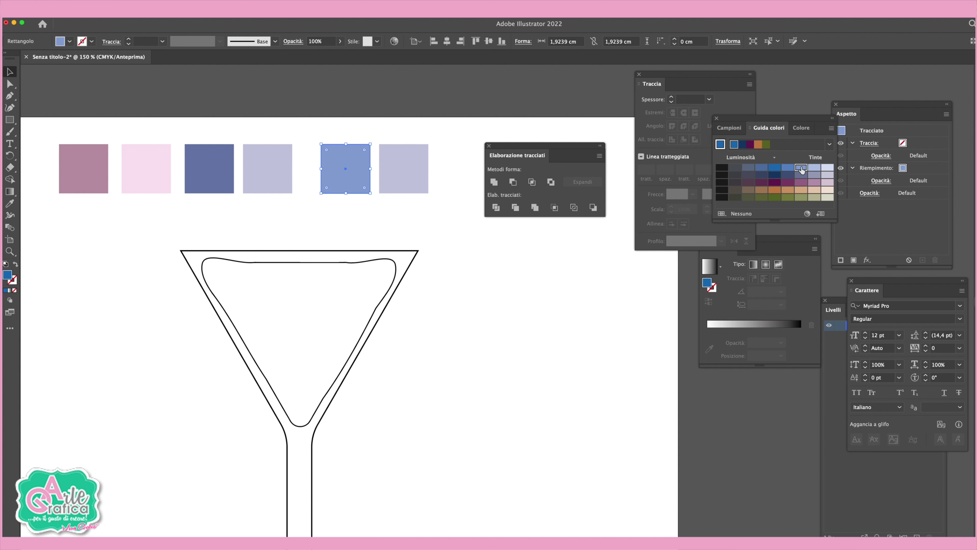
{"action": "left_click", "coordinate": [402, 166]}
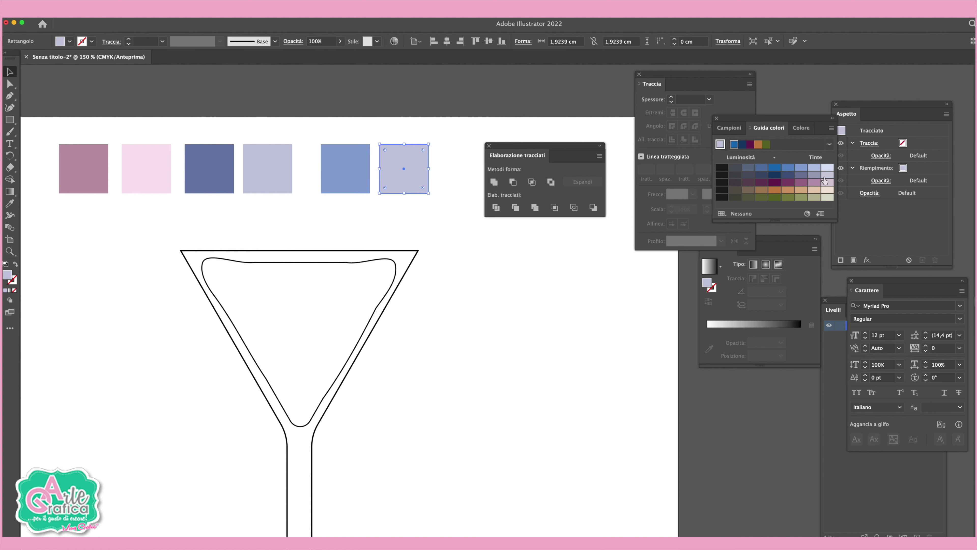
{"action": "left_click", "coordinate": [814, 168]}
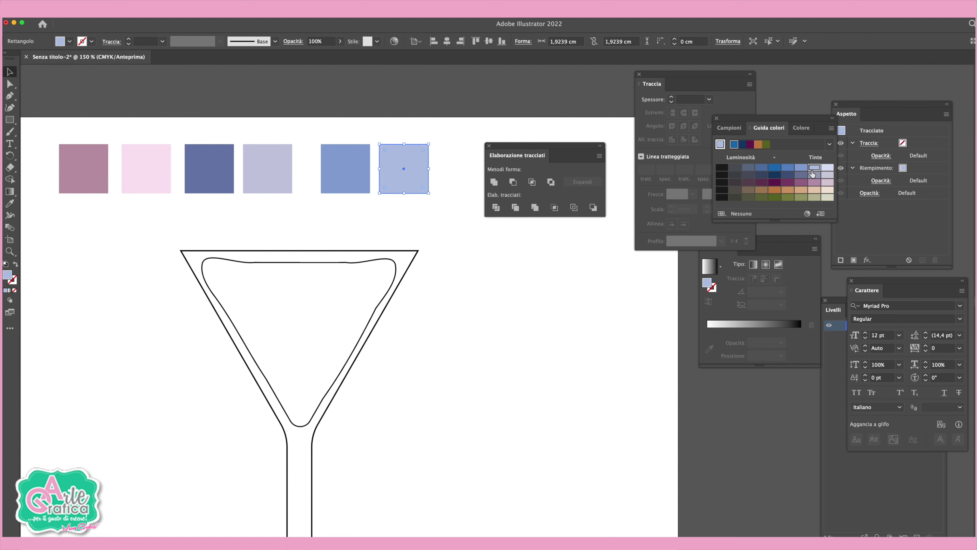
{"action": "left_click", "coordinate": [828, 169]}
{"action": "left_click", "coordinate": [482, 140]}
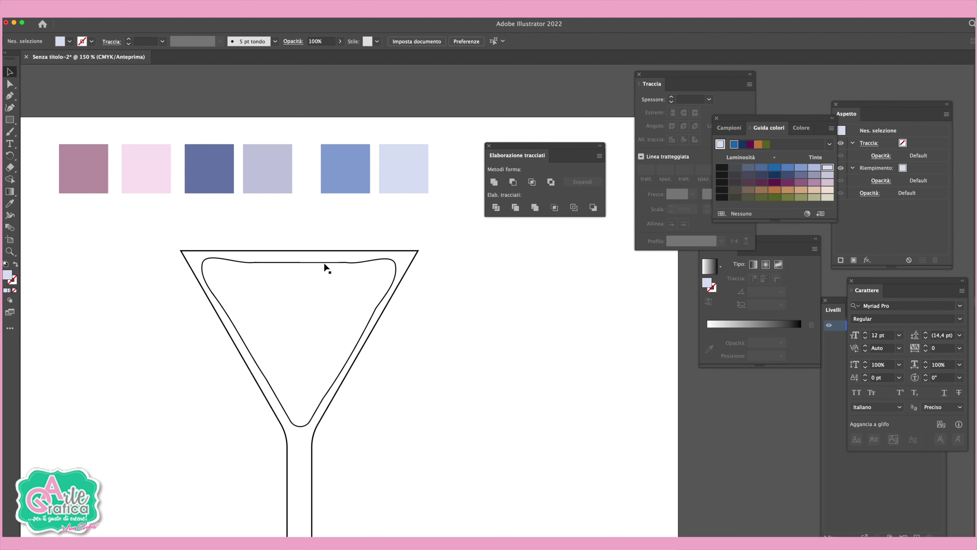
Eyedrop the pale lavender square's colour onto the outer glass shape, then zoom out.
{"action": "left_click", "coordinate": [304, 254]}
{"action": "key", "text": "i"}
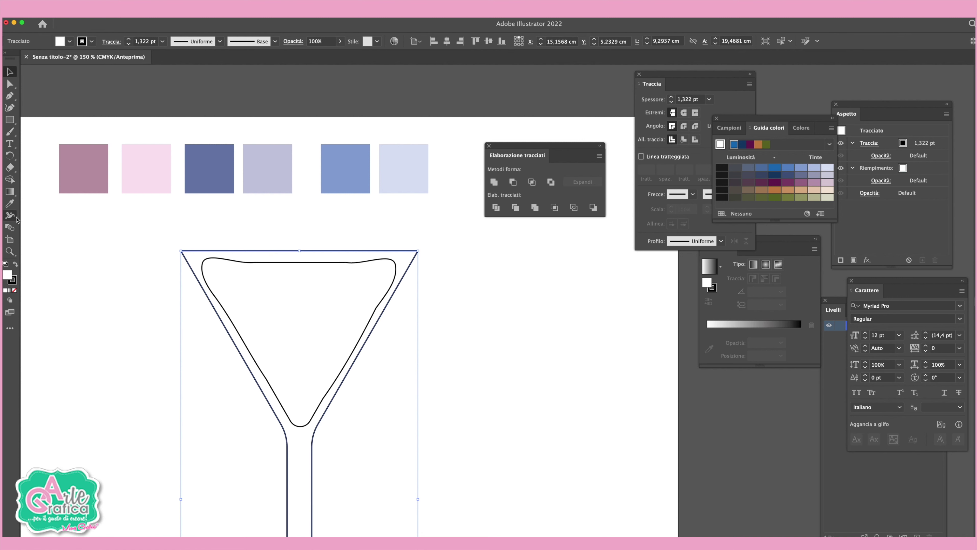
{"action": "left_click", "coordinate": [406, 178]}
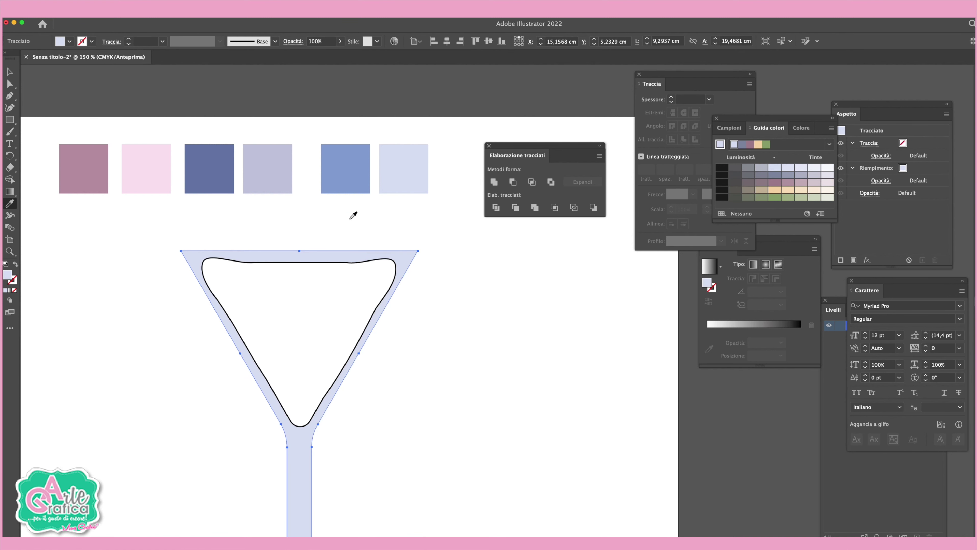
{"action": "scroll", "coordinate": [359, 258], "scroll_direction": "down", "scroll_amount": 3}
{"action": "scroll", "coordinate": [359, 257], "scroll_direction": "down", "scroll_amount": 5}
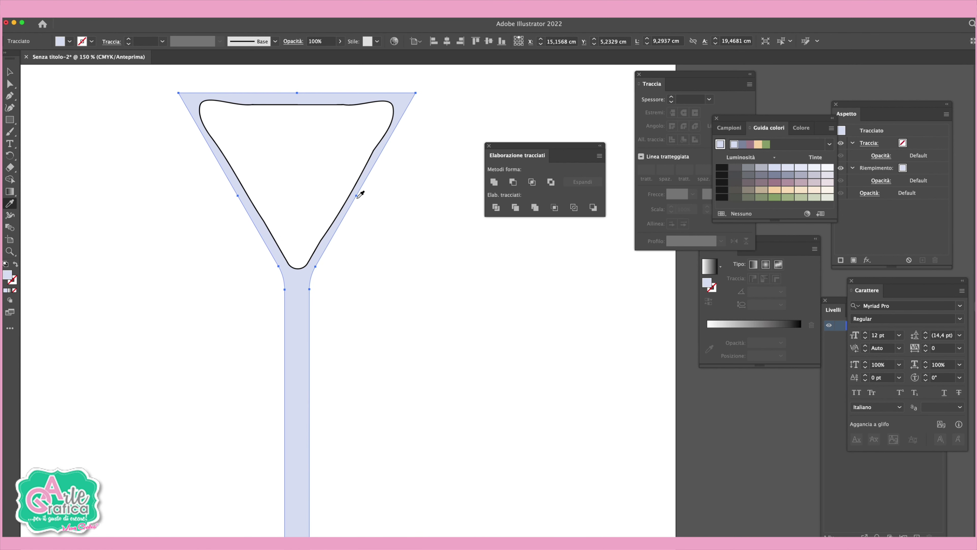
{"action": "key", "text": "super+minus"}
{"action": "key", "text": "super+minus"}
{"action": "key", "text": "v"}
Lower the inner shape's top slightly and Alt-drag a base ellipse copy onto the rim.
{"action": "left_click", "coordinate": [312, 268]}
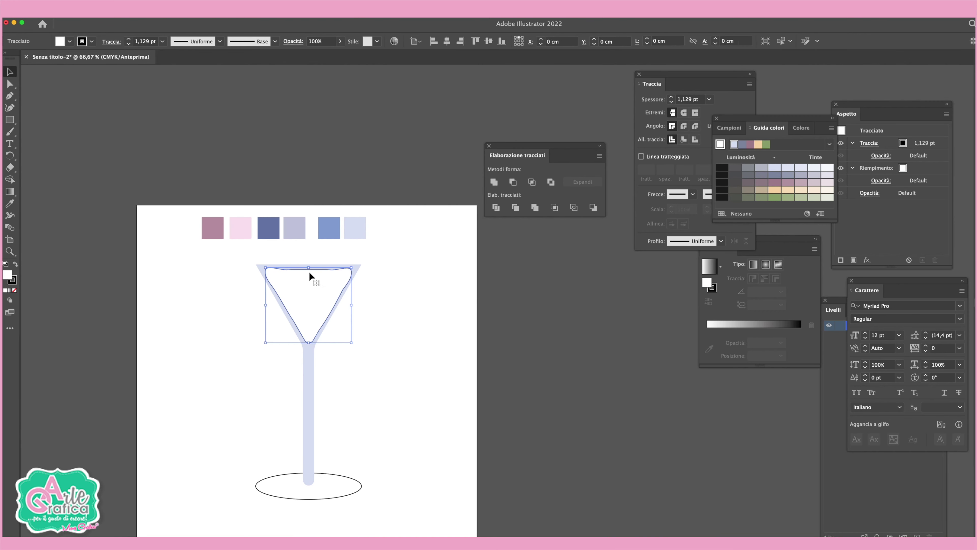
{"action": "left_click_drag", "start_coordinate": [312, 267], "coordinate": [311, 270]}
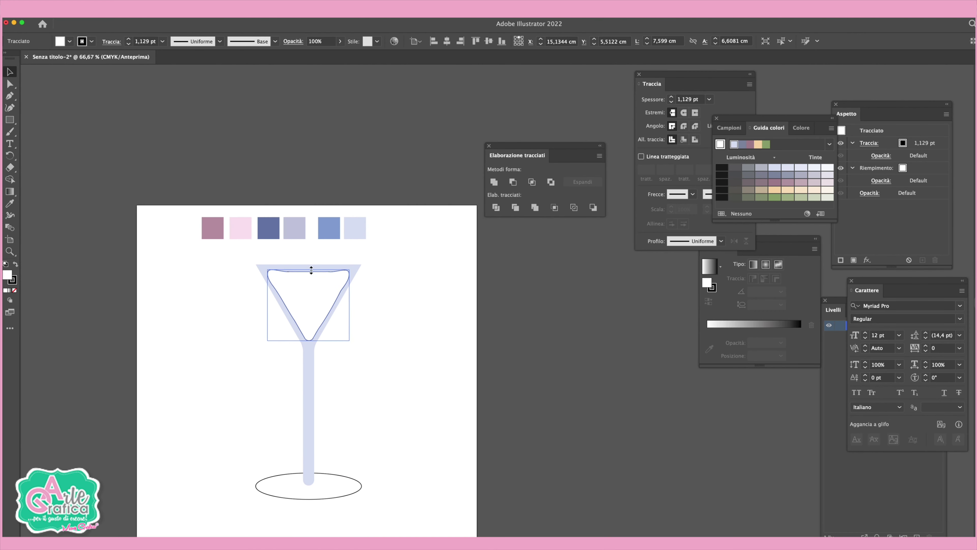
{"action": "left_click", "coordinate": [434, 283]}
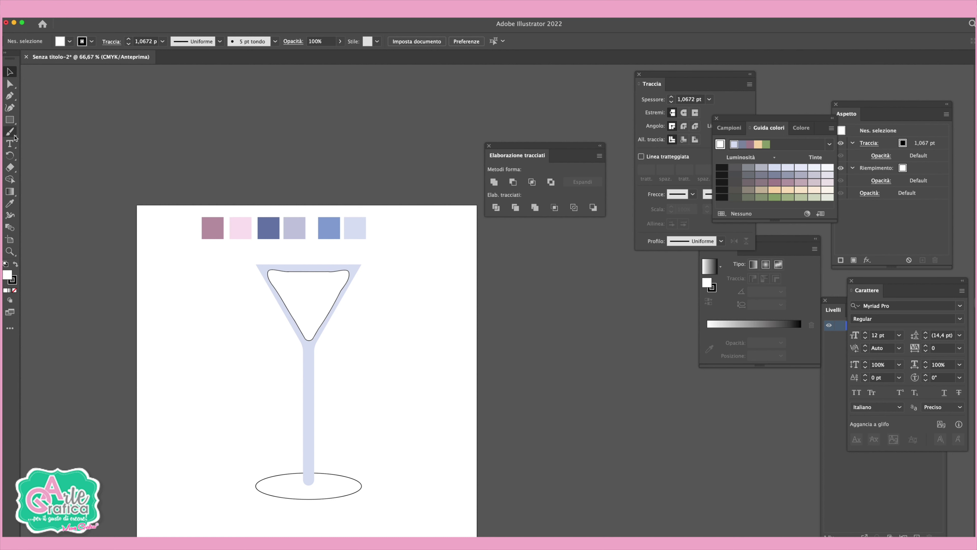
{"action": "left_click_drag", "start_coordinate": [343, 492], "coordinate": [350, 271]}
Settle the rim ellipse over the cup, bring it to front and flatten its height.
{"action": "left_click_drag", "start_coordinate": [350, 270], "coordinate": [348, 274]}
{"action": "right_click", "coordinate": [348, 274]}
{"action": "mouse_move", "coordinate": [396, 430]}
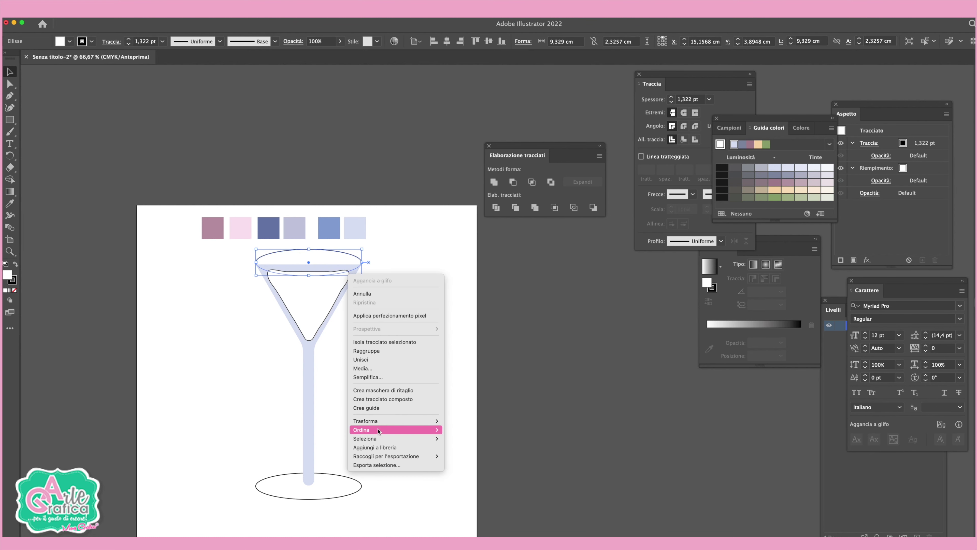
{"action": "left_click", "coordinate": [473, 429]}
{"action": "left_click_drag", "start_coordinate": [312, 249], "coordinate": [319, 266]}
{"action": "left_click", "coordinate": [439, 305]}
{"action": "left_click", "coordinate": [283, 262]}
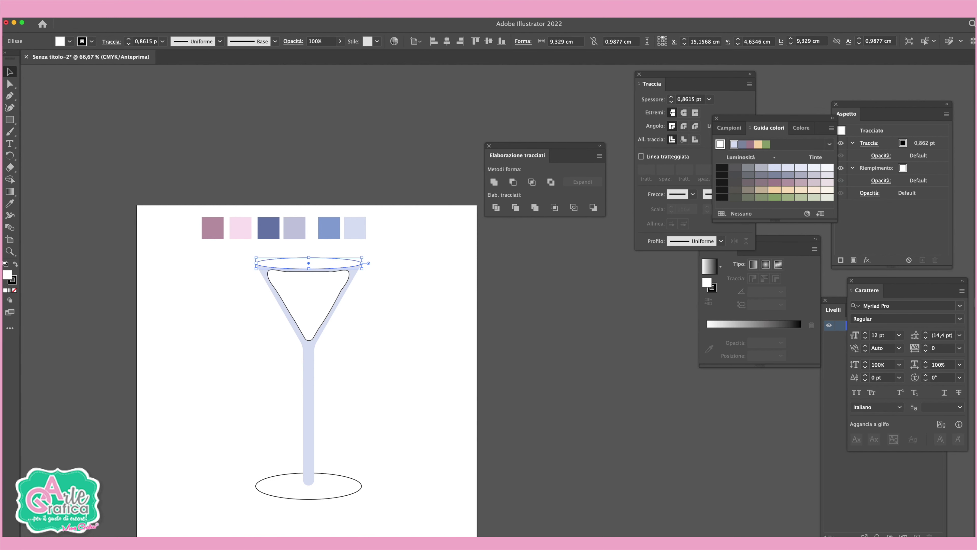
Copy and Paste in Front the rim ellipse, then shrink and widen the copy inside.
{"action": "left_click", "coordinate": [96, 12]}
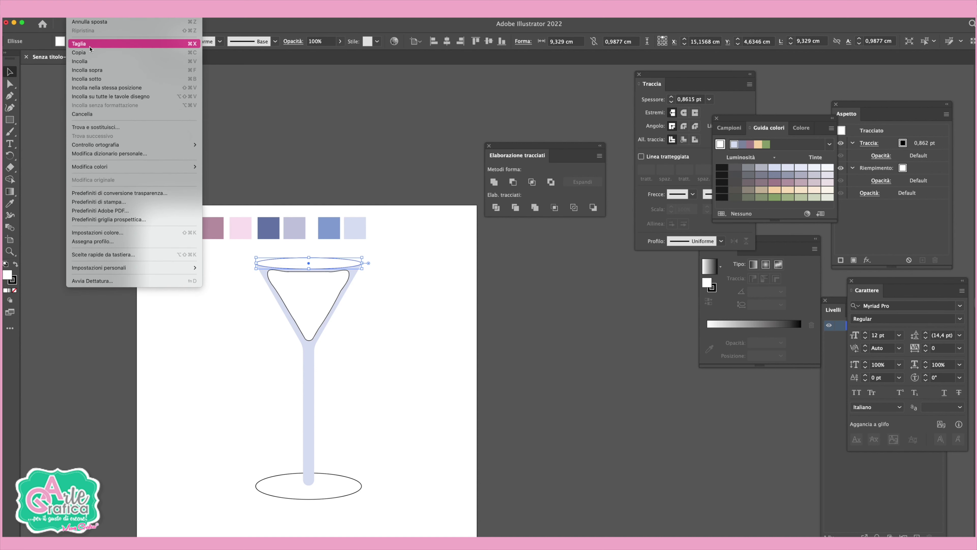
{"action": "left_click", "coordinate": [90, 53]}
{"action": "left_click", "coordinate": [96, 11]}
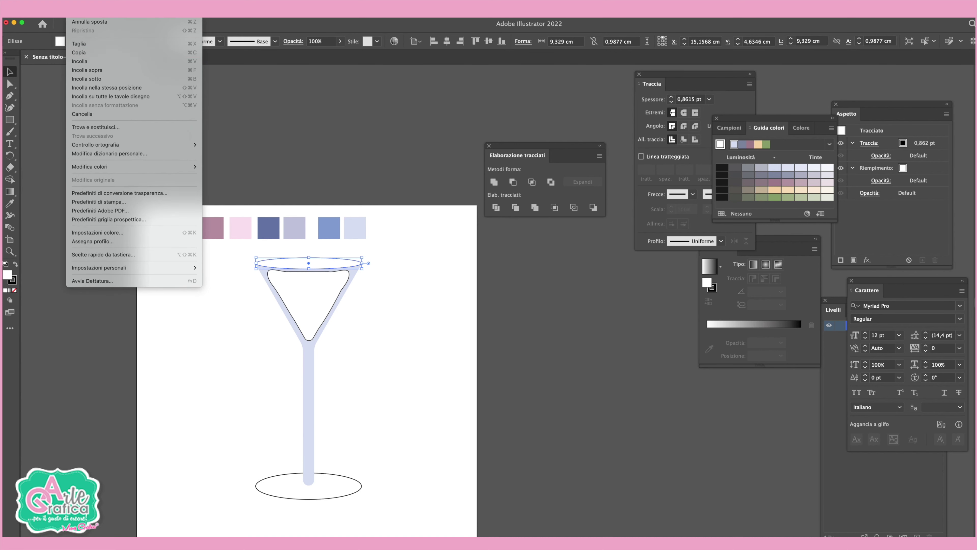
{"action": "left_click", "coordinate": [91, 70]}
{"action": "left_click_drag", "start_coordinate": [308, 257], "coordinate": [310, 261]}
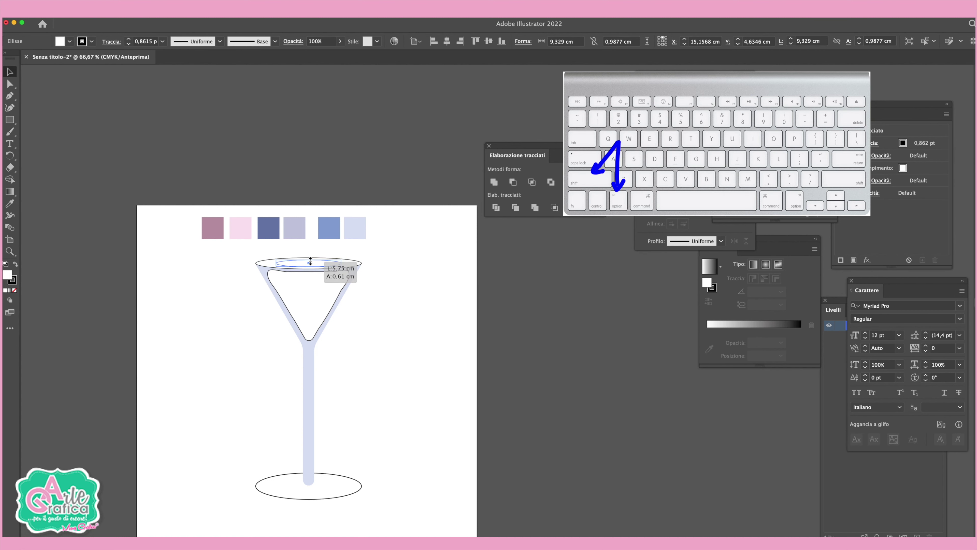
{"action": "left_click_drag", "start_coordinate": [310, 261], "coordinate": [311, 262]}
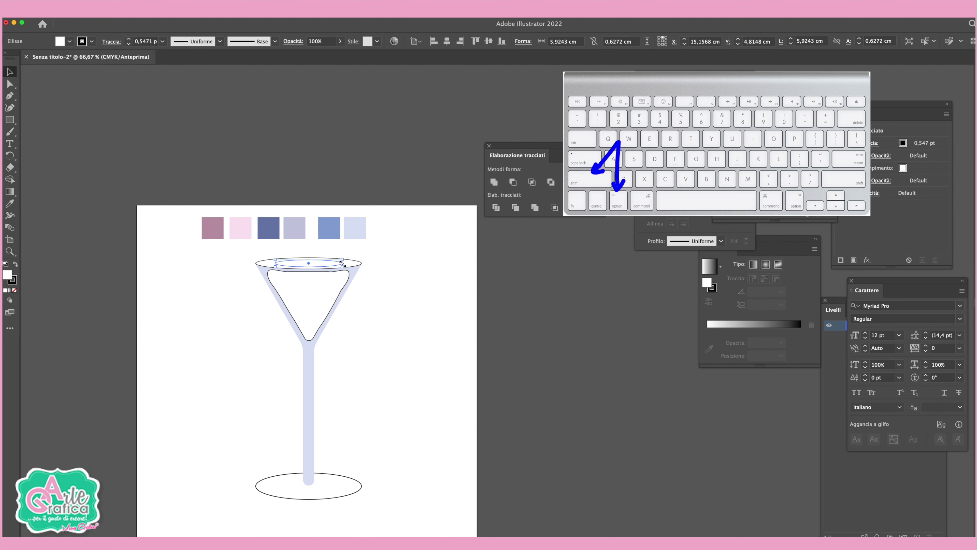
{"action": "scroll", "coordinate": [342, 263], "scroll_direction": "up", "scroll_amount": 1}
{"action": "scroll", "coordinate": [341, 263], "scroll_direction": "up", "scroll_amount": 1}
{"action": "left_click_drag", "start_coordinate": [339, 264], "coordinate": [159, 263]}
{"action": "left_click", "coordinate": [390, 282]}
{"action": "left_click", "coordinate": [341, 272]}
{"action": "left_click", "coordinate": [10, 203]}
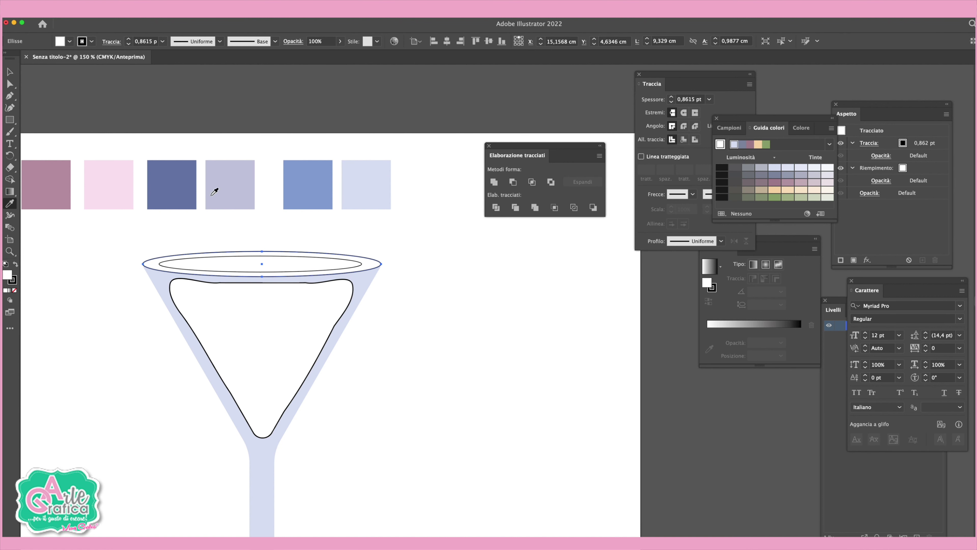
Sample the blue swatch onto the outer rim, then lower cyan and magenta to lighten it.
{"action": "left_click", "coordinate": [312, 192]}
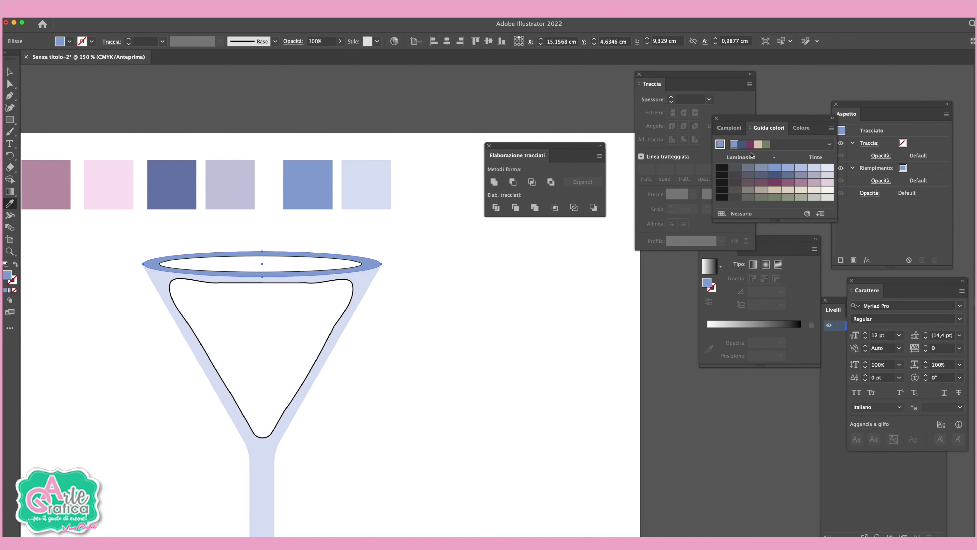
{"action": "left_click", "coordinate": [729, 128]}
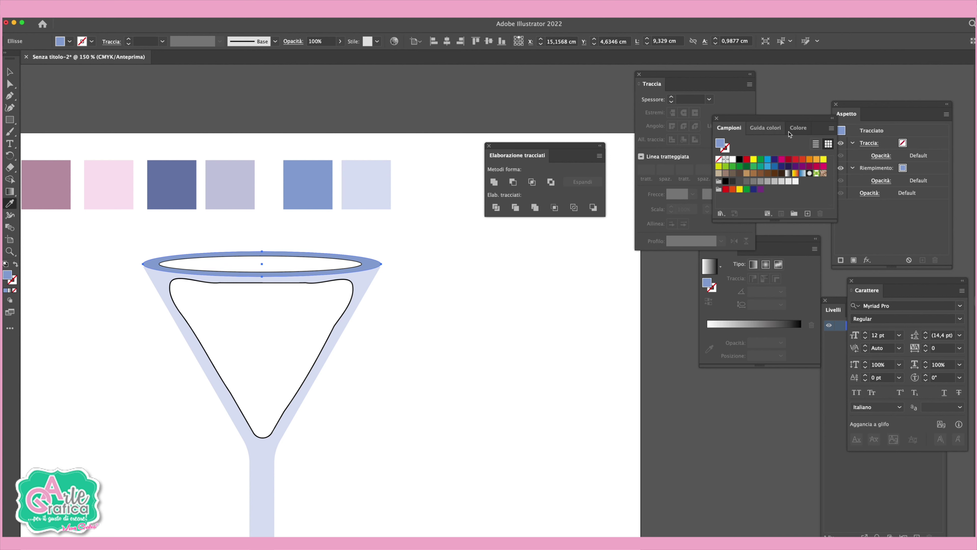
{"action": "left_click", "coordinate": [799, 128]}
{"action": "left_click_drag", "start_coordinate": [775, 148], "coordinate": [756, 158]}
{"action": "left_click", "coordinate": [383, 254]}
{"action": "scroll", "coordinate": [383, 254], "scroll_direction": "left", "scroll_amount": 2}
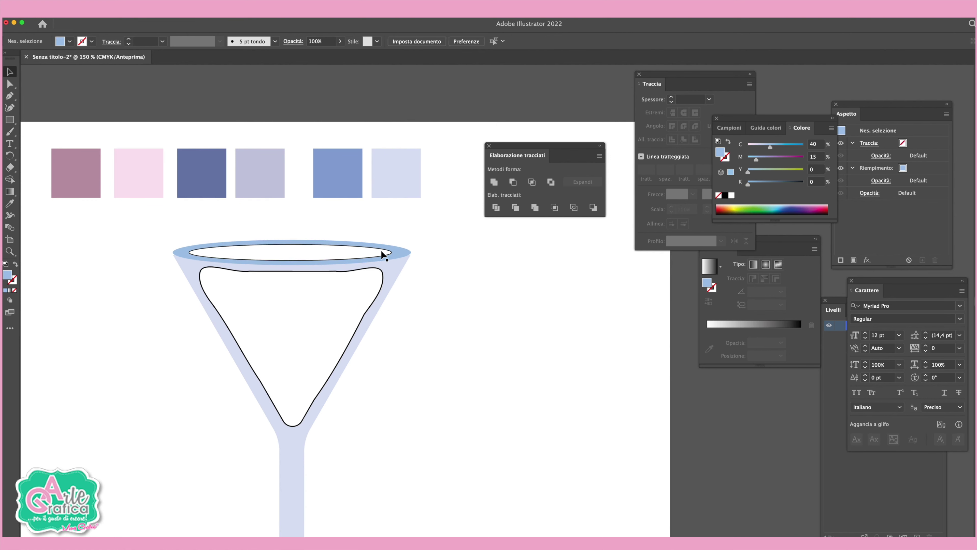
{"action": "left_click", "coordinate": [414, 258]}
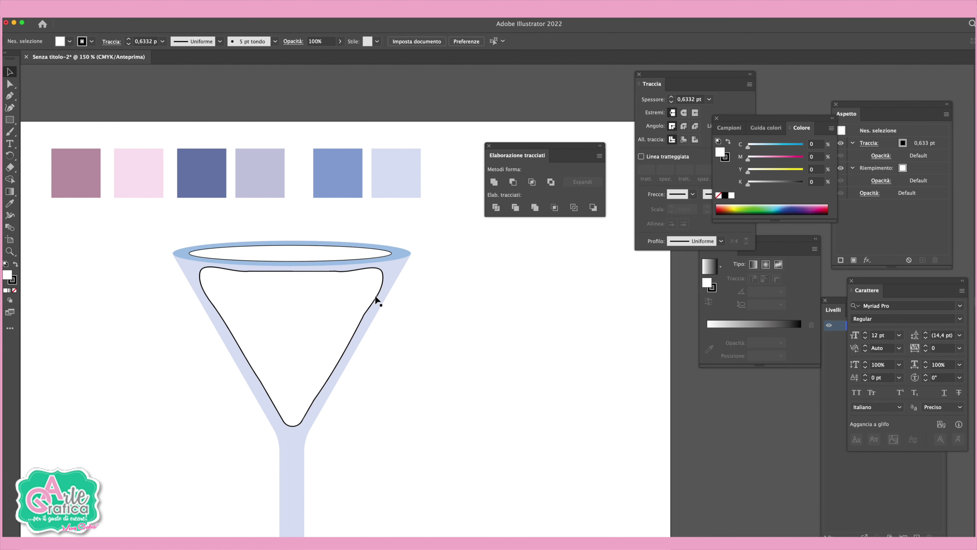
{"action": "scroll", "coordinate": [376, 296], "scroll_direction": "left", "scroll_amount": 2}
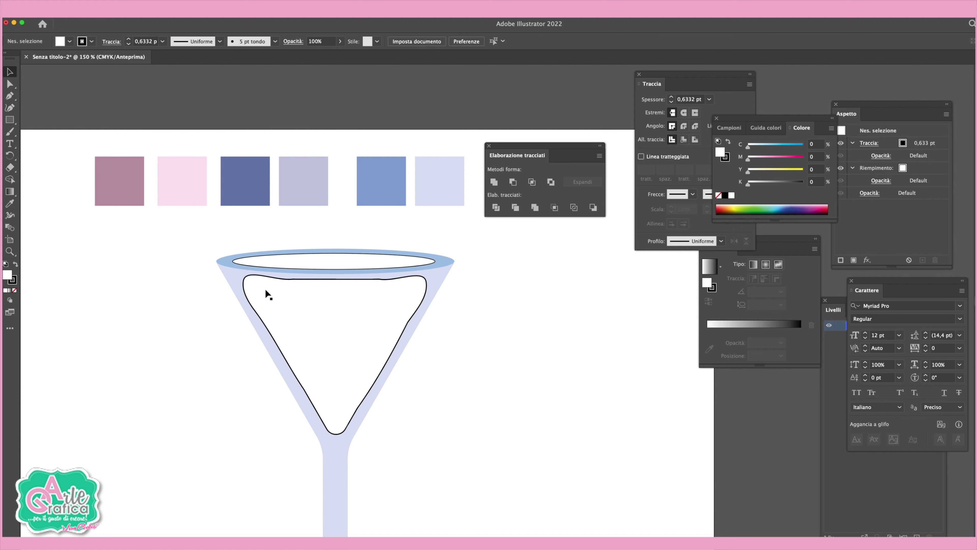
Eyedropper the light pink swatch onto the liquid shape inside the glass.
{"action": "left_click", "coordinate": [268, 295]}
{"action": "left_click", "coordinate": [10, 203]}
{"action": "left_click", "coordinate": [133, 163]}
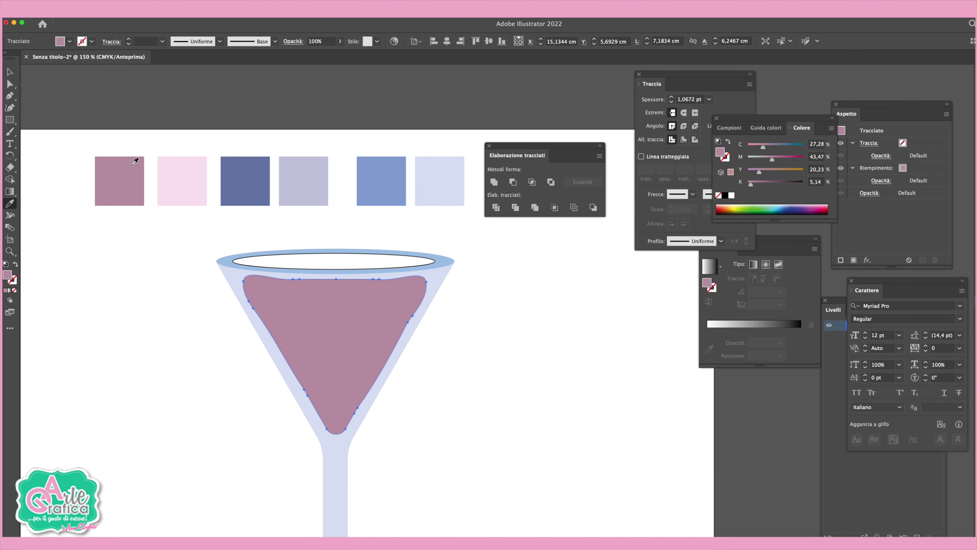
{"action": "left_click", "coordinate": [171, 172]}
{"action": "left_click", "coordinate": [10, 71]}
{"action": "left_click", "coordinate": [167, 99]}
Try a yellow fill on the liquid, then undo it to keep the pink.
{"action": "left_click", "coordinate": [298, 294]}
{"action": "left_click_drag", "start_coordinate": [748, 171], "coordinate": [781, 171]}
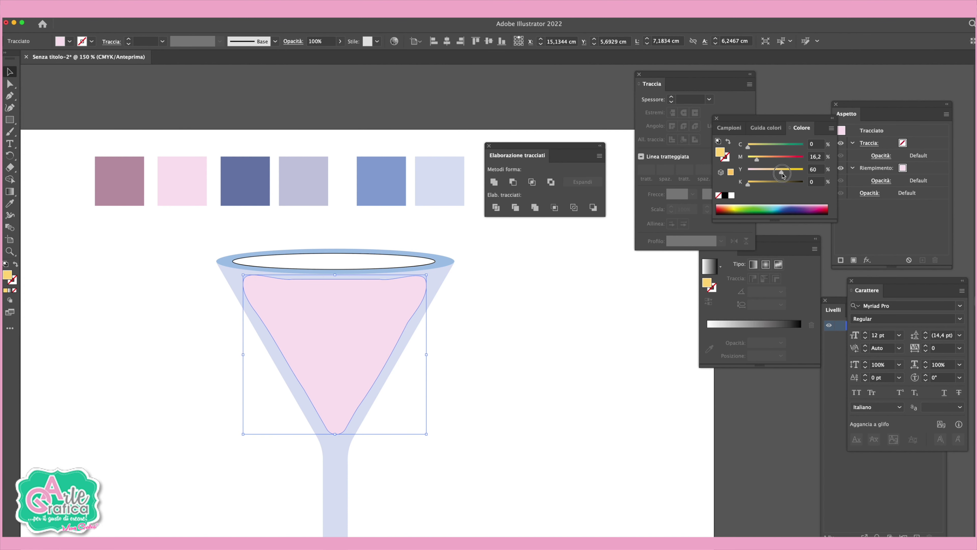
{"action": "left_click", "coordinate": [554, 327]}
{"action": "key", "text": "ctrl+z"}
Set the inner white rim ellipse's stroke to None.
{"action": "left_click", "coordinate": [391, 262]}
{"action": "left_click", "coordinate": [14, 289]}
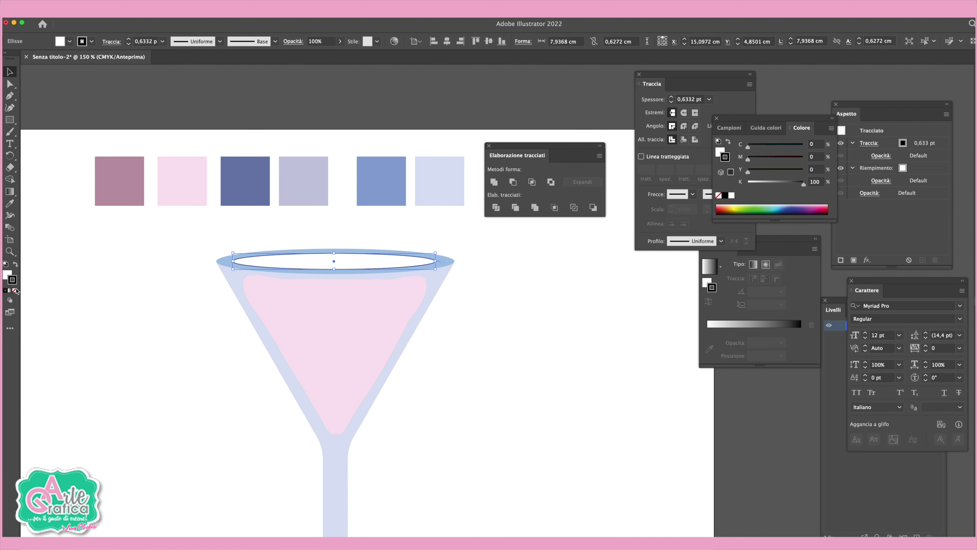
{"action": "left_click", "coordinate": [173, 291]}
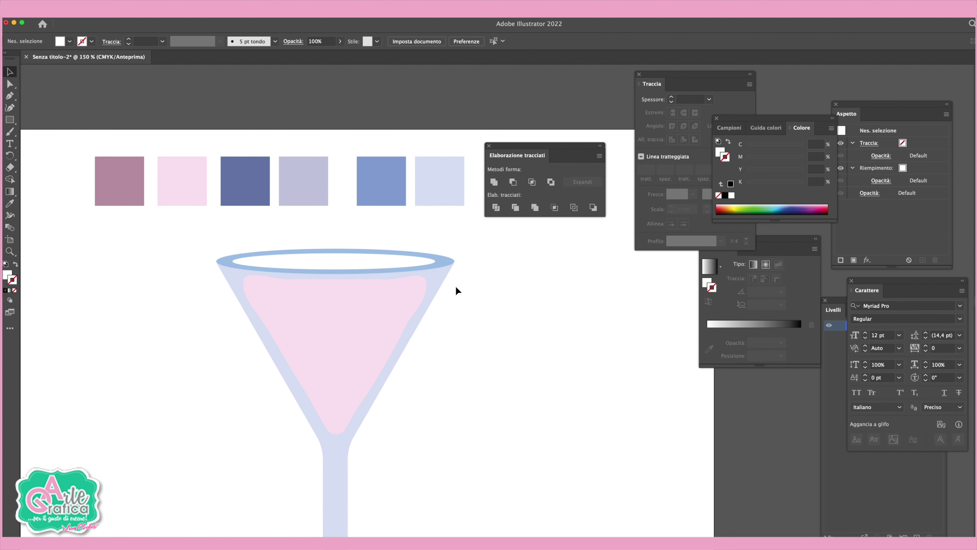
{"action": "scroll", "coordinate": [455, 285], "scroll_direction": "down", "scroll_amount": 3}
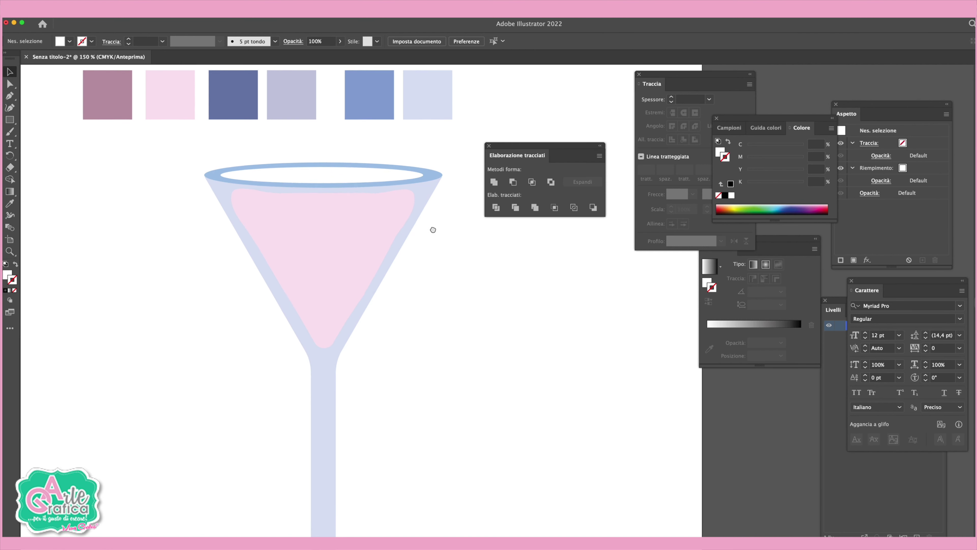
{"action": "scroll", "coordinate": [432, 227], "scroll_direction": "down", "scroll_amount": 5}
Eyedropper the stem's light blue onto the base ellipse and raise its K value to 7.
{"action": "scroll", "coordinate": [443, 275], "scroll_direction": "down", "scroll_amount": 1}
{"action": "key", "text": "ctrl+minus"}
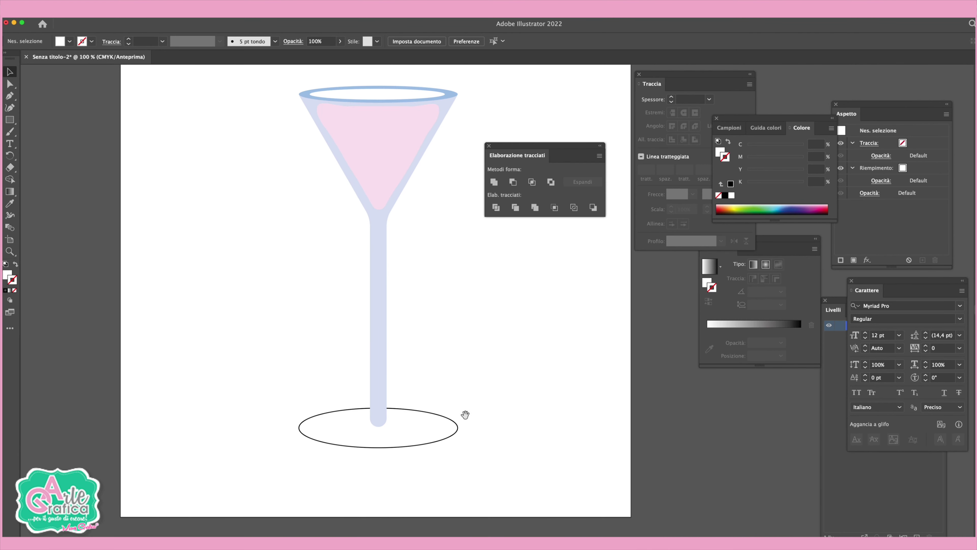
{"action": "left_click_drag", "start_coordinate": [462, 412], "coordinate": [426, 460]}
{"action": "left_click", "coordinate": [426, 460]}
{"action": "left_click", "coordinate": [10, 203]}
{"action": "left_click", "coordinate": [354, 271]}
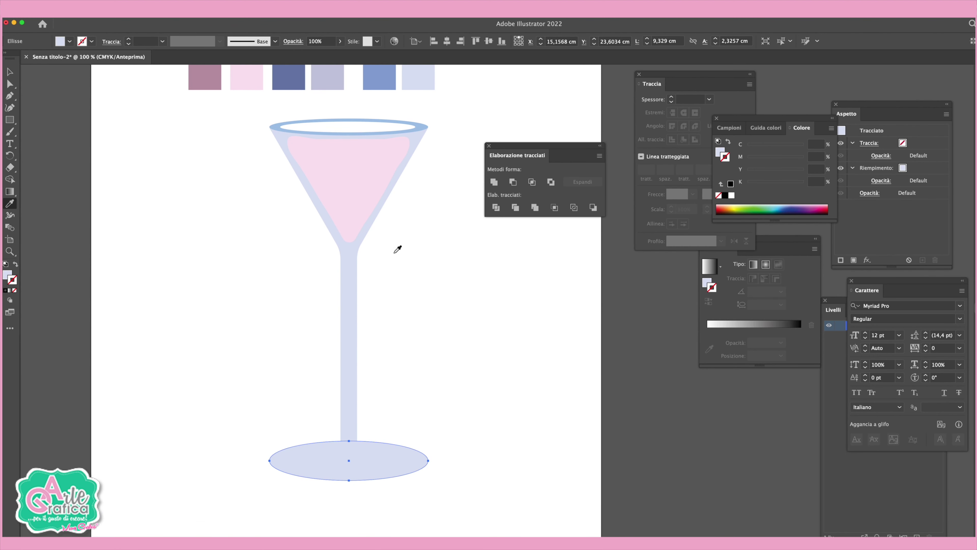
{"action": "left_click", "coordinate": [10, 73]}
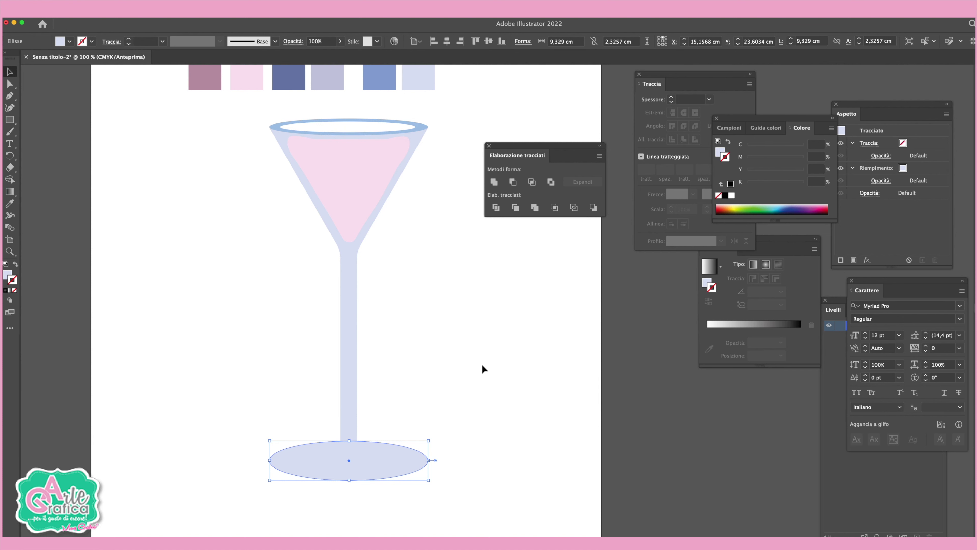
{"action": "left_click", "coordinate": [7, 276]}
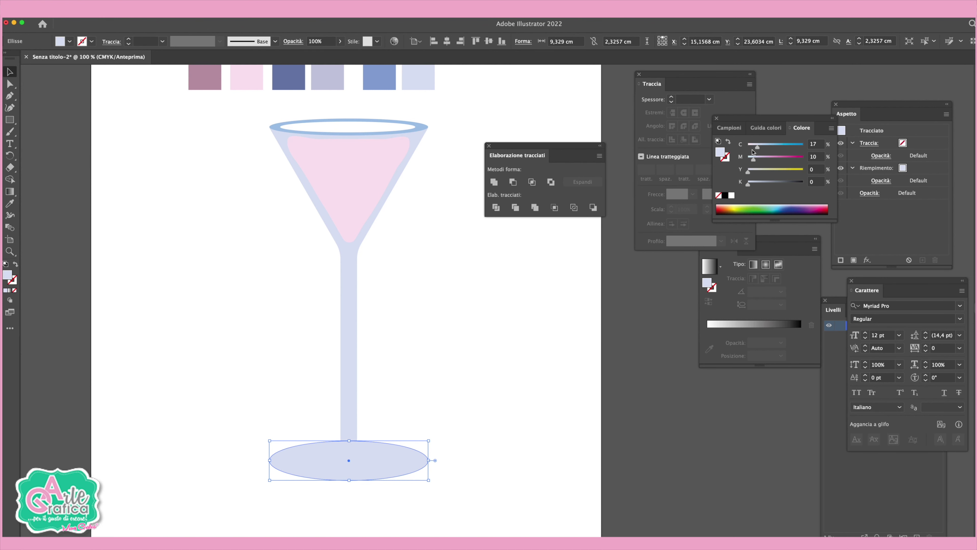
{"action": "left_click_drag", "start_coordinate": [754, 185], "coordinate": [752, 184]}
Drag the glass's rim and cup anchors down to shorten the stem.
{"action": "left_click", "coordinate": [554, 276]}
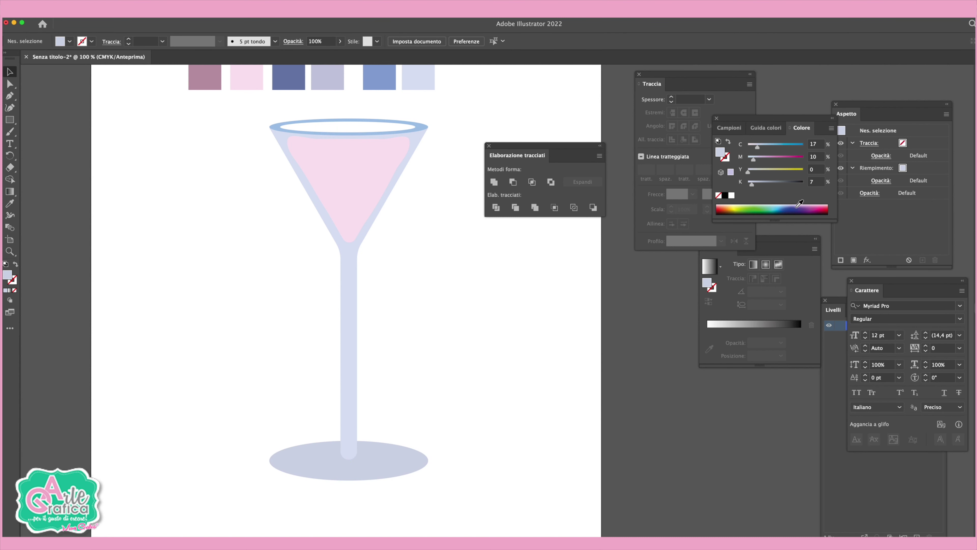
{"action": "scroll", "coordinate": [311, 265], "scroll_direction": "up", "scroll_amount": 2}
{"action": "scroll", "coordinate": [311, 265], "scroll_direction": "up", "scroll_amount": 3}
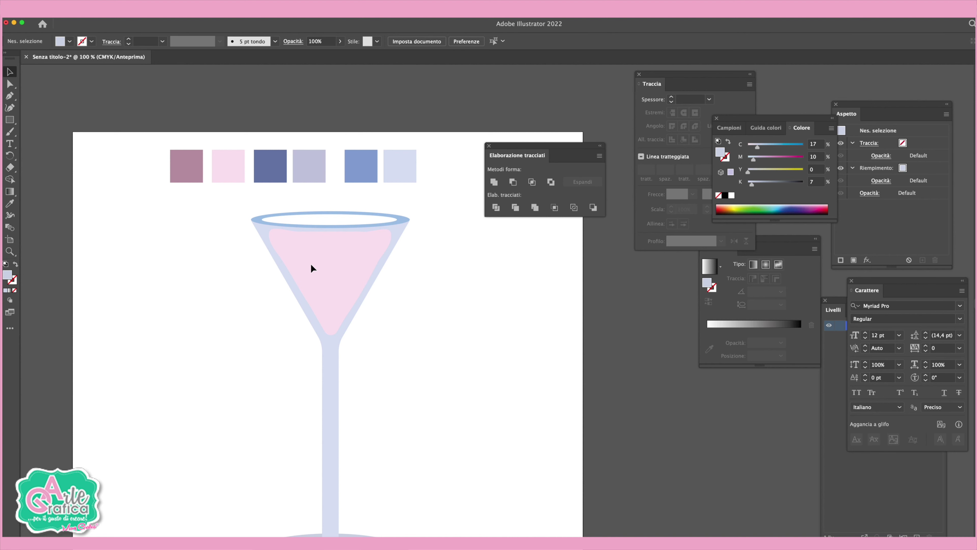
{"action": "left_click_drag", "start_coordinate": [224, 201], "coordinate": [477, 379]}
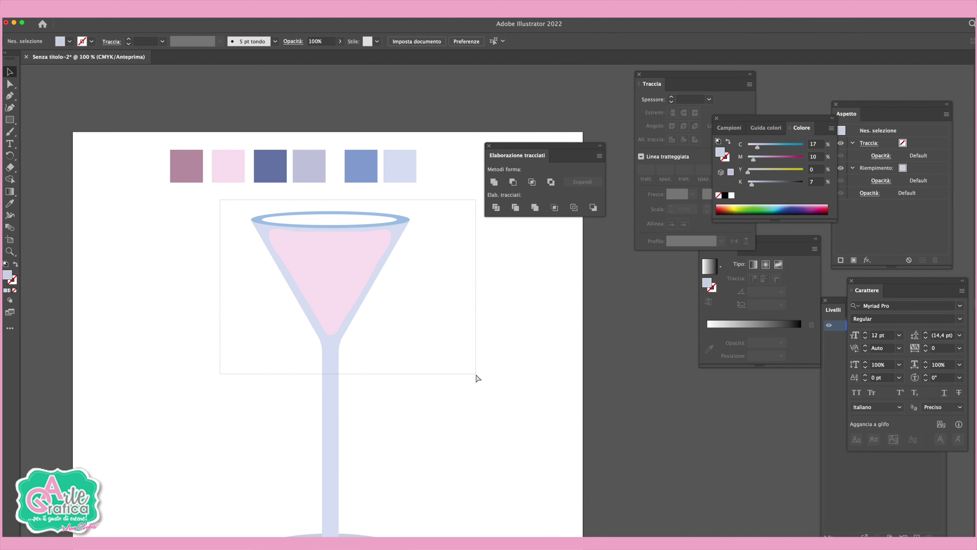
{"action": "left_click_drag", "start_coordinate": [339, 217], "coordinate": [370, 260]}
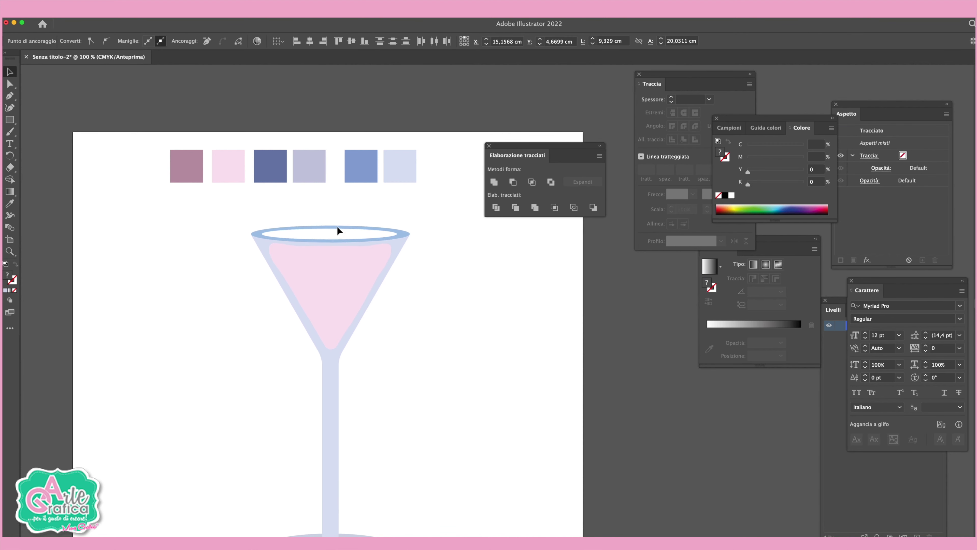
{"action": "left_click", "coordinate": [479, 318]}
{"action": "left_click_drag", "start_coordinate": [445, 330], "coordinate": [431, 243]}
Draw a circle about 6,08 cm across to the left of the glass.
{"action": "scroll", "coordinate": [431, 242], "scroll_direction": "up", "scroll_amount": 3}
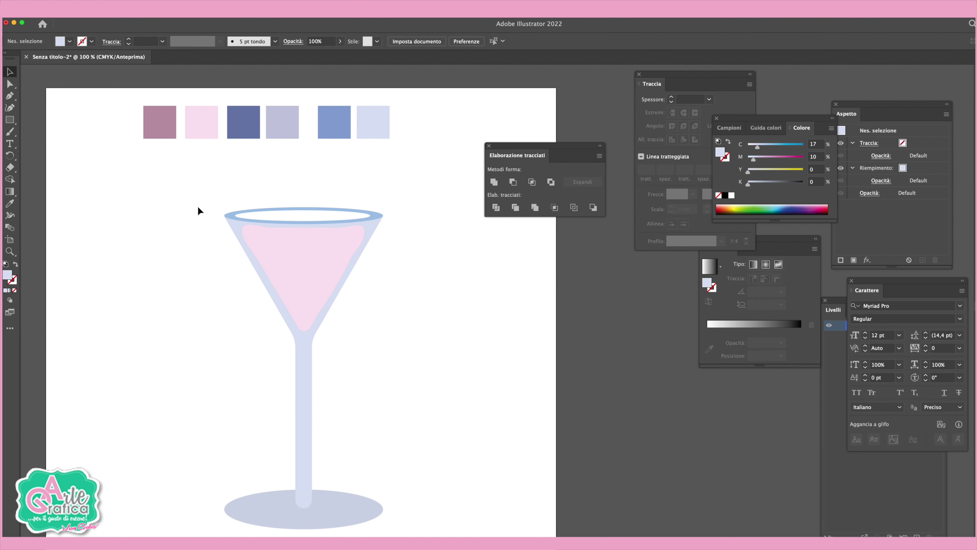
{"action": "left_click_drag", "start_coordinate": [9, 120], "coordinate": [43, 145]}
{"action": "left_click_drag", "start_coordinate": [107, 263], "coordinate": [190, 360]}
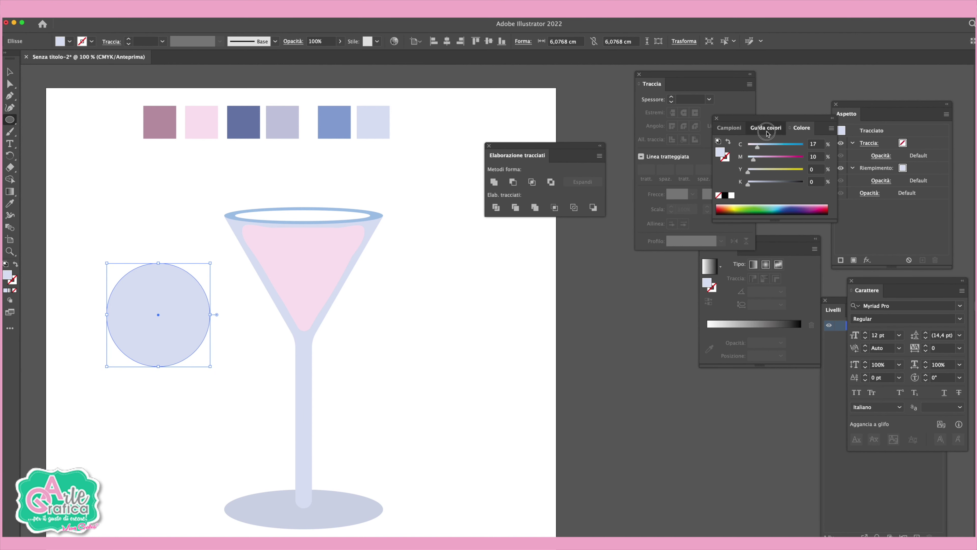
Fill the new circle with a dark orange swatch.
{"action": "left_click", "coordinate": [729, 127]}
{"action": "left_click", "coordinate": [802, 160]}
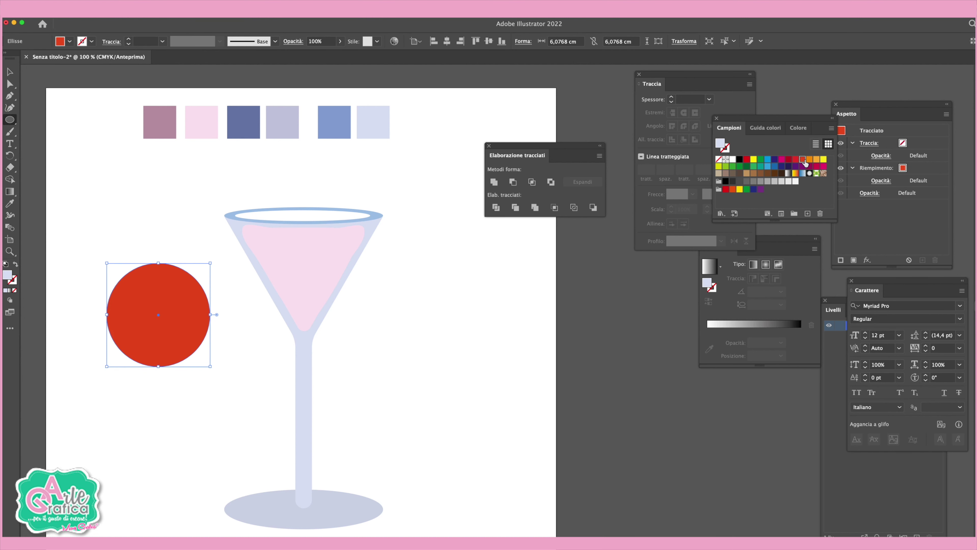
{"action": "left_click", "coordinate": [810, 159]}
{"action": "left_click", "coordinate": [9, 72]}
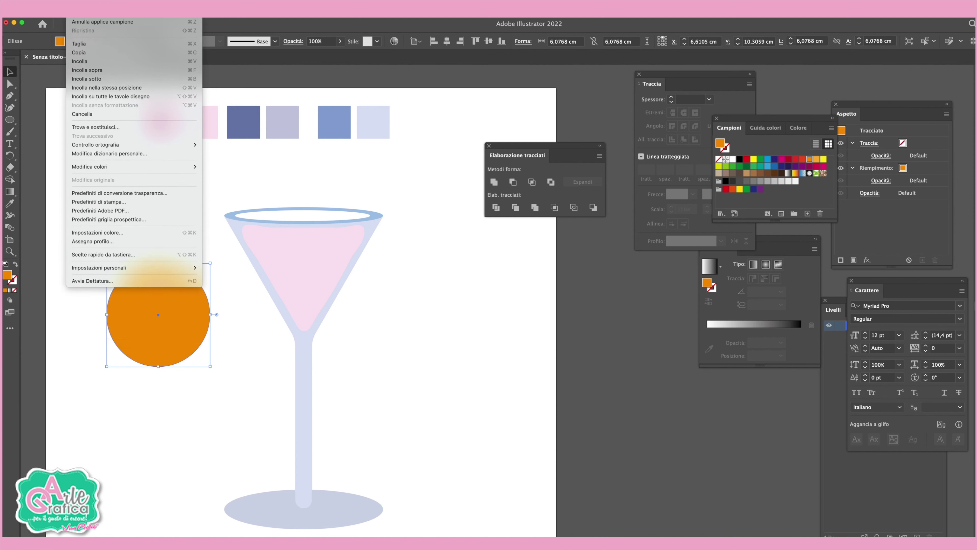
Paste a copy in front, shrink it to about 4,94 cm, and fill it lighter orange.
{"action": "left_click", "coordinate": [100, 52]}
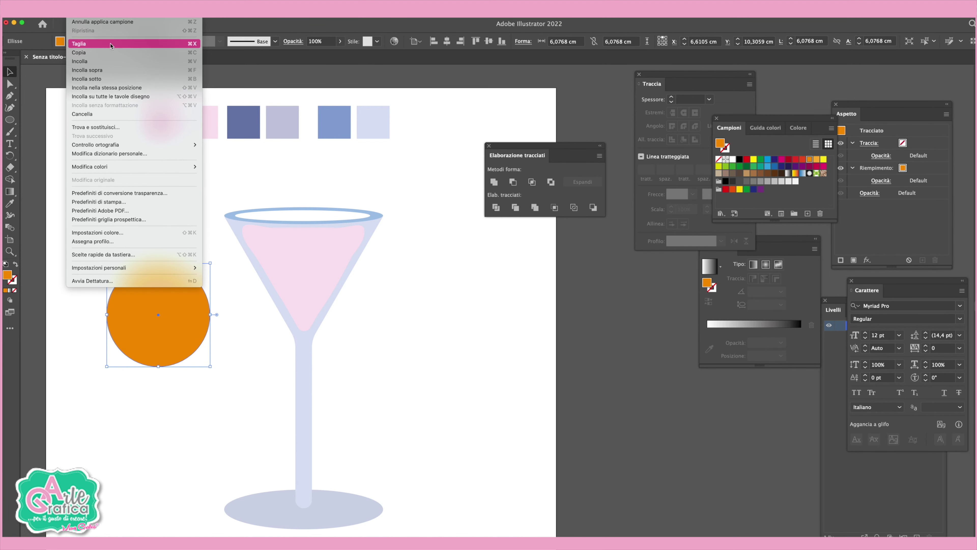
{"action": "left_click", "coordinate": [110, 70]}
{"action": "left_click_drag", "start_coordinate": [158, 265], "coordinate": [158, 274]}
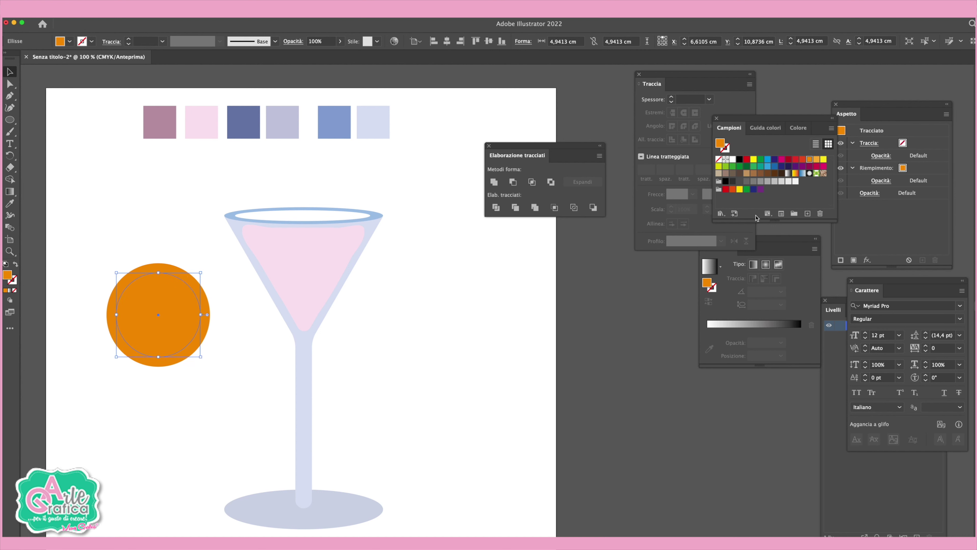
{"action": "left_click", "coordinate": [817, 160]}
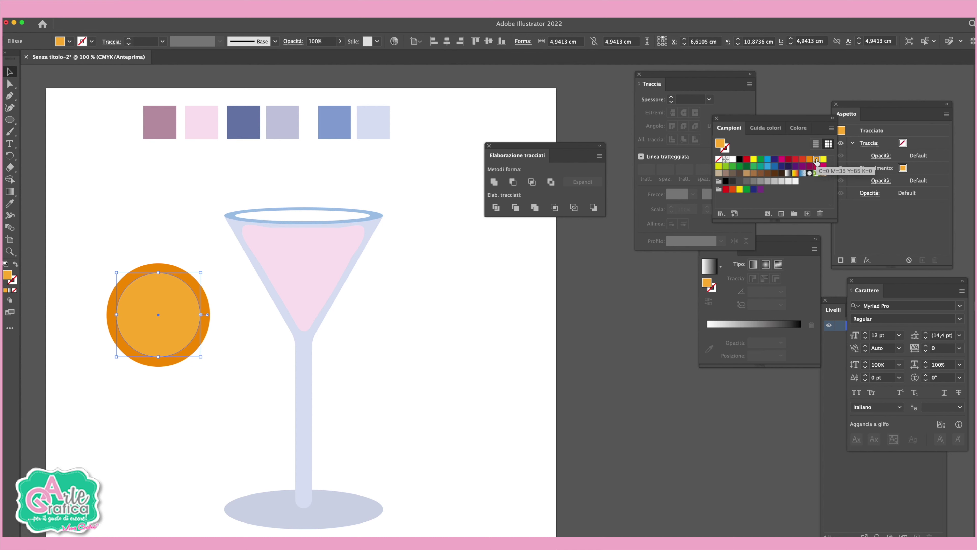
{"action": "left_click", "coordinate": [165, 219]}
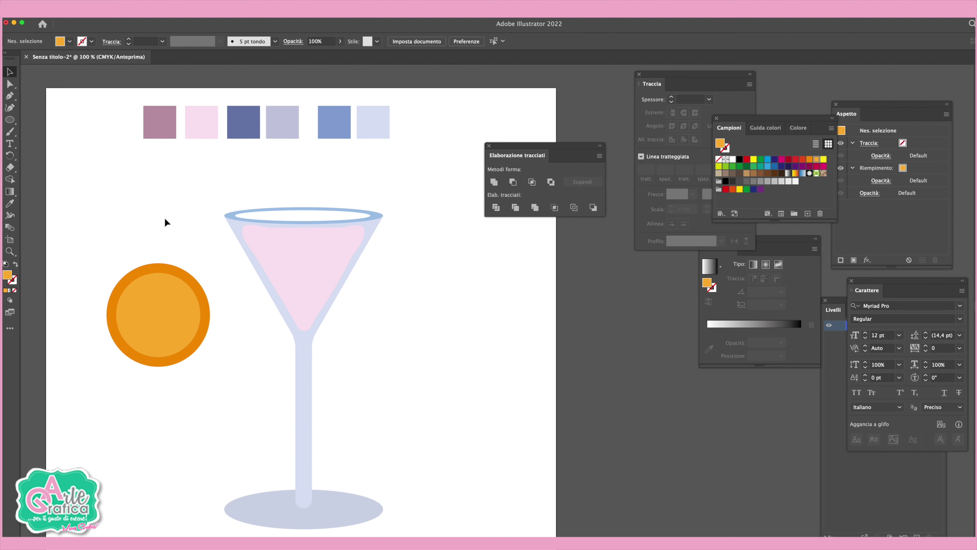
{"action": "left_click_drag", "start_coordinate": [10, 120], "coordinate": [38, 119]}
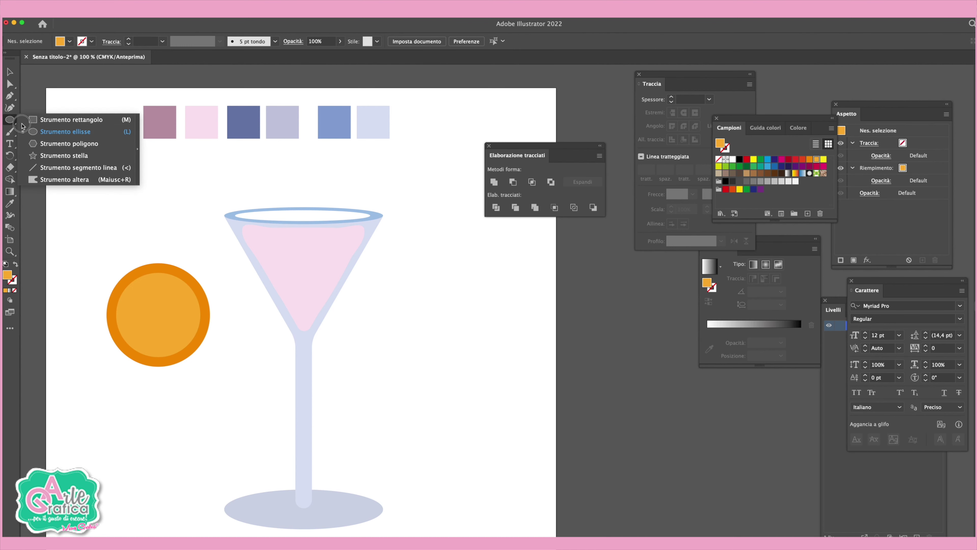
Draw a small rectangle above the circle and give it the circle's dark orange.
{"action": "left_click_drag", "start_coordinate": [142, 193], "coordinate": [166, 248]}
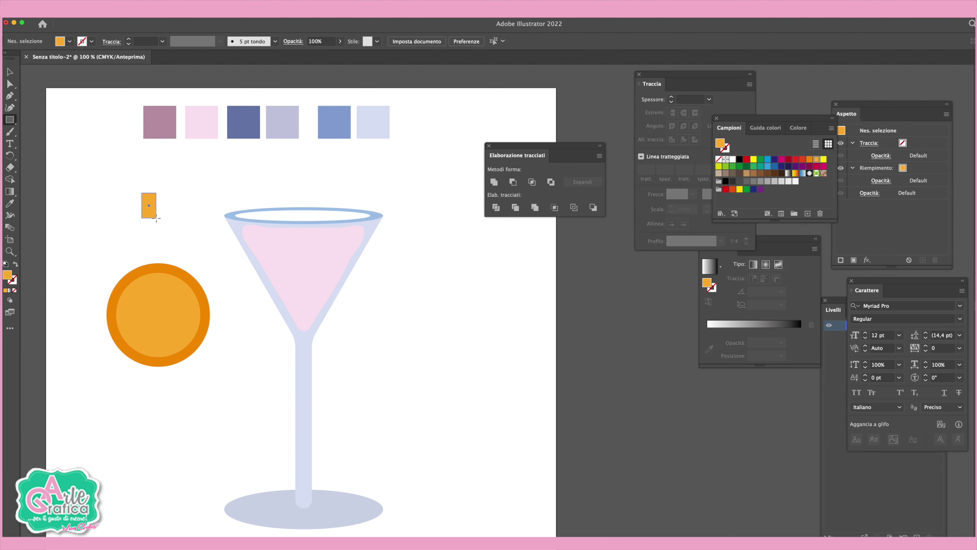
{"action": "key", "text": "i"}
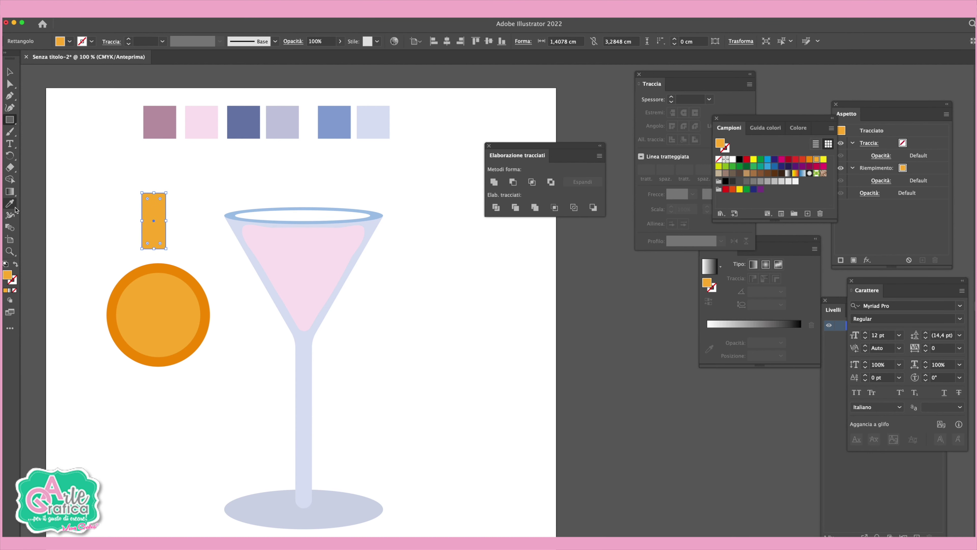
{"action": "left_click", "coordinate": [149, 264]}
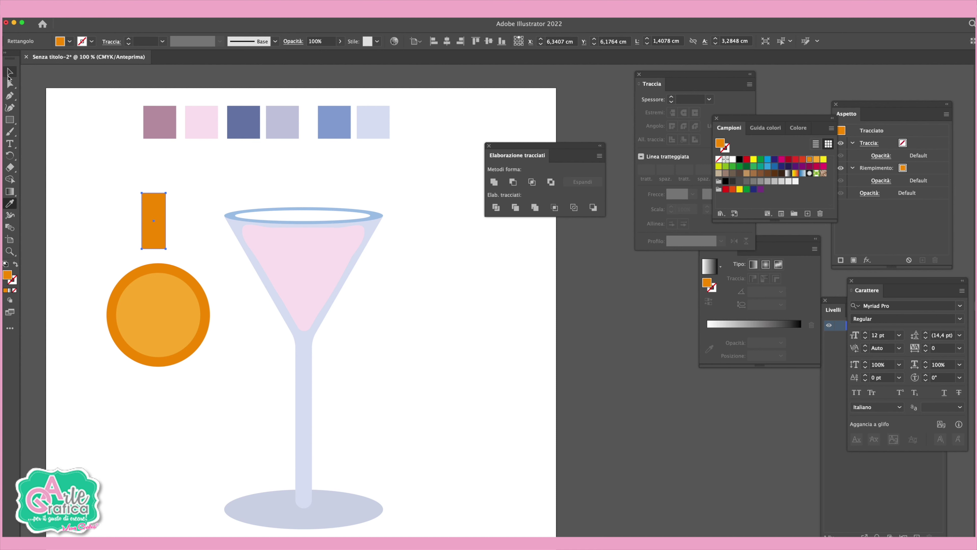
{"action": "left_click", "coordinate": [10, 84]}
{"action": "left_click", "coordinate": [100, 236]}
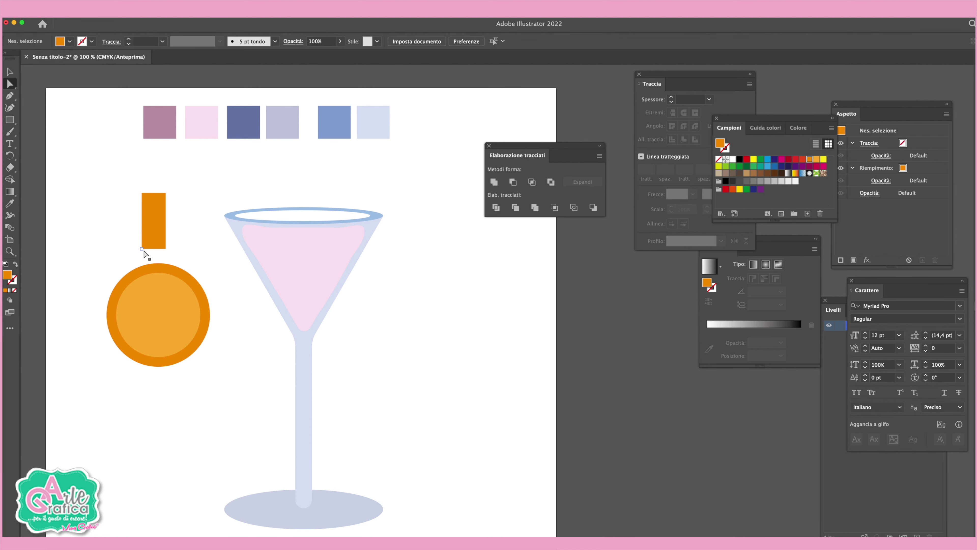
Move the bar's bottom corners inward so it tapers toward the bottom.
{"action": "left_click", "coordinate": [142, 249]}
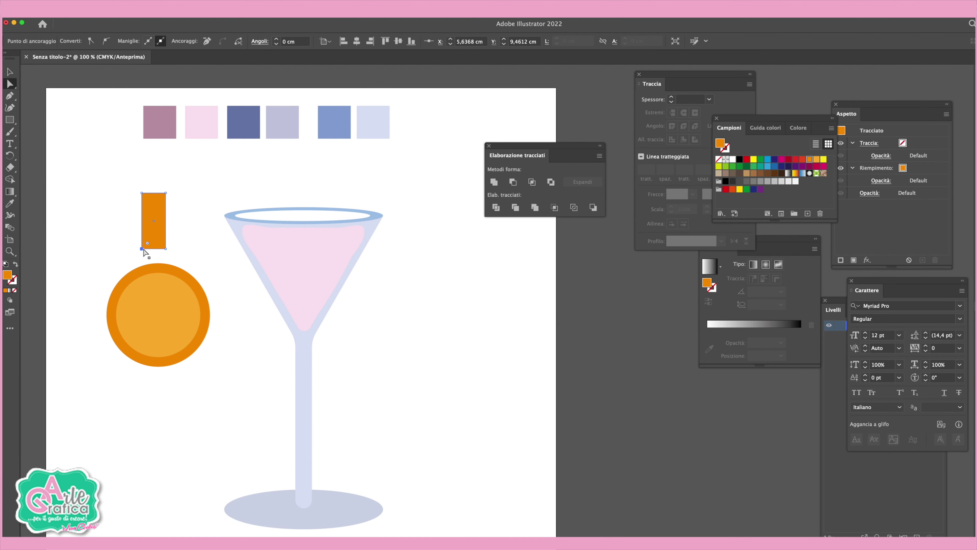
{"action": "left_click_drag", "start_coordinate": [142, 249], "coordinate": [145, 249]}
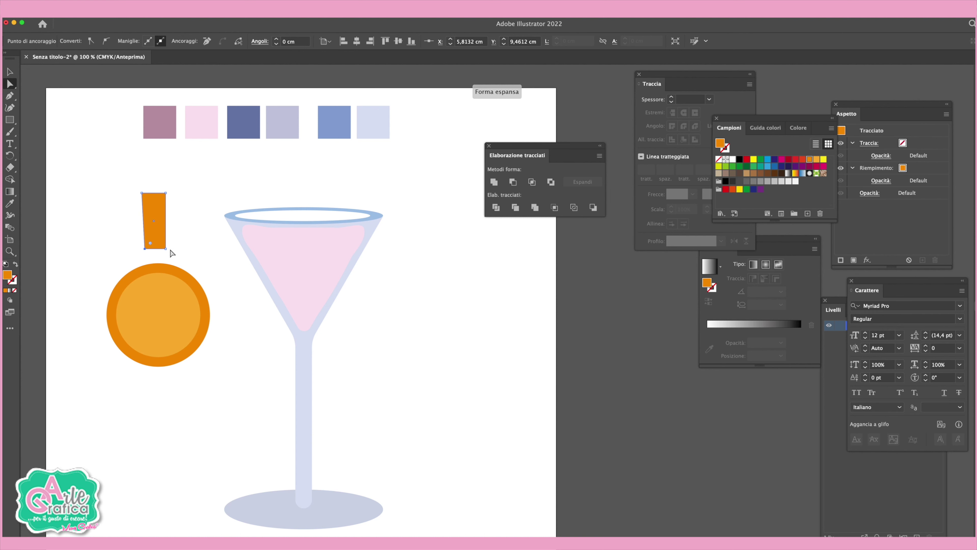
{"action": "key", "text": "Left"}
{"action": "key", "text": "Left"}
{"action": "key", "text": "Left"}
{"action": "key", "text": "Left"}
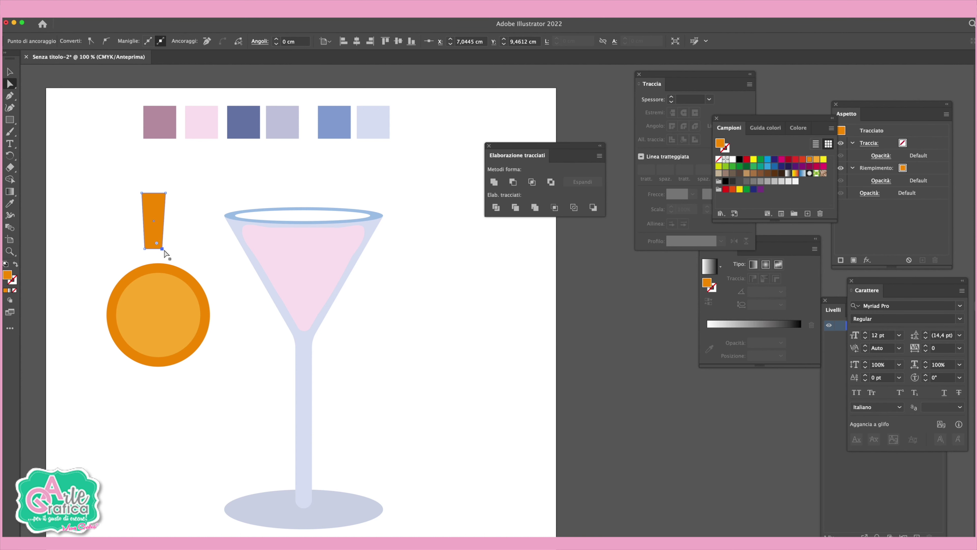
{"action": "scroll", "coordinate": [164, 253], "scroll_direction": "up", "scroll_amount": 4}
{"action": "mouse_move", "coordinate": [164, 252]}
{"action": "left_mouse_down"}
{"action": "mouse_move", "coordinate": [314, 366]}
{"action": "mouse_move", "coordinate": [288, 346]}
{"action": "mouse_move", "coordinate": [254, 342]}
{"action": "left_mouse_up"}
Round all four corners of the tapered bar with the live-corner widgets.
{"action": "left_click", "coordinate": [241, 359]}
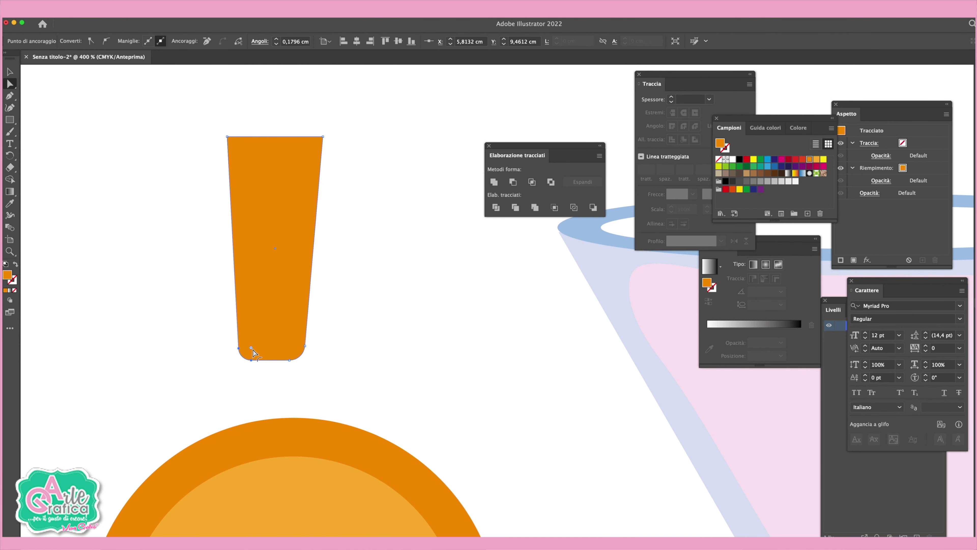
{"action": "left_click", "coordinate": [227, 137]}
{"action": "left_click_drag", "start_coordinate": [236, 146], "coordinate": [243, 153]}
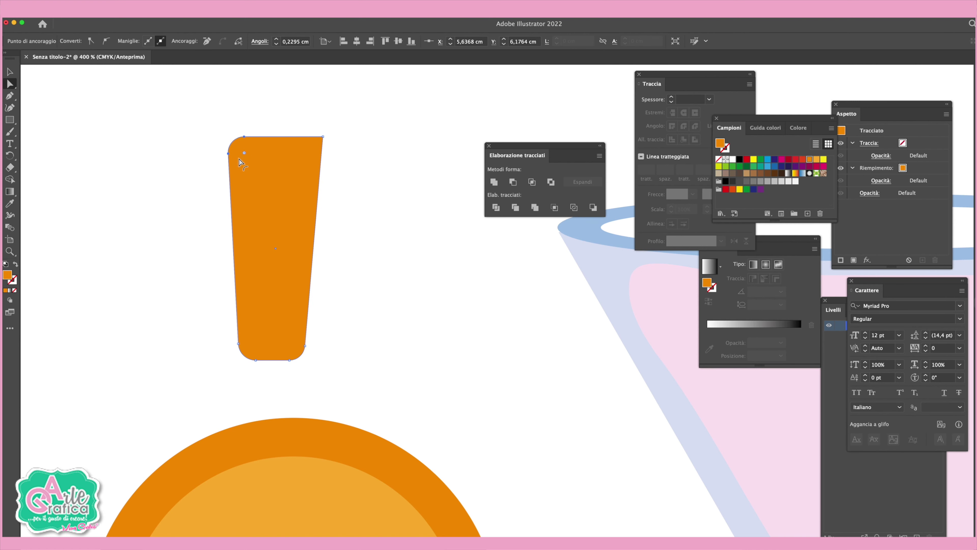
{"action": "left_click", "coordinate": [324, 137]}
{"action": "left_click_drag", "start_coordinate": [315, 145], "coordinate": [306, 158]}
{"action": "left_click", "coordinate": [360, 180]}
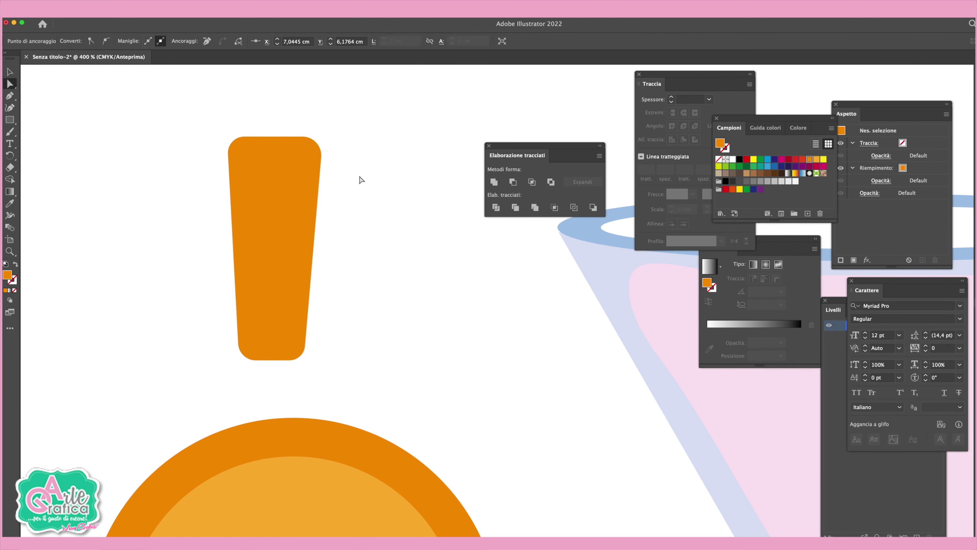
{"action": "key", "text": "super+minus"}
{"action": "key", "text": "super+minus"}
Move and scale the bar onto the circle, add a flipped copy, and stretch both across it.
{"action": "scroll", "coordinate": [271, 181], "scroll_direction": "down", "scroll_amount": 2}
{"action": "scroll", "coordinate": [271, 180], "scroll_direction": "right", "scroll_amount": 2}
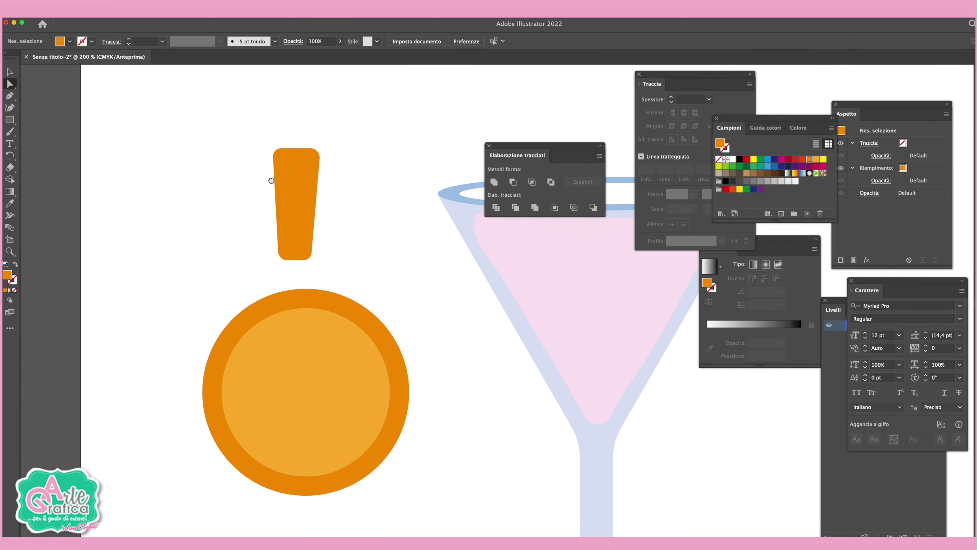
{"action": "key", "text": "v"}
{"action": "left_click_drag", "start_coordinate": [301, 183], "coordinate": [306, 340]}
{"action": "mouse_move", "coordinate": [299, 415]}
{"action": "left_mouse_down"}
{"action": "mouse_move", "coordinate": [297, 366]}
{"action": "mouse_move", "coordinate": [302, 422]}
{"action": "left_mouse_up"}
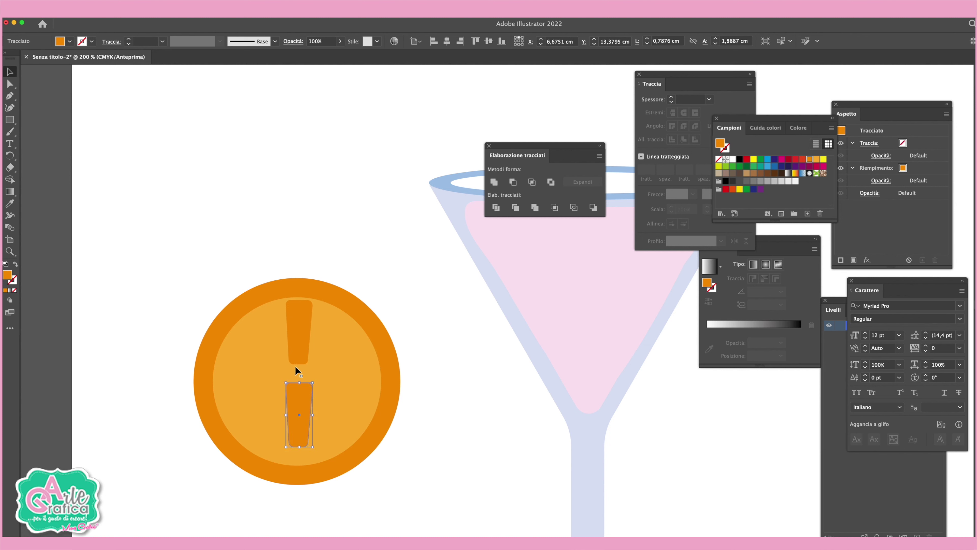
{"action": "left_click_drag", "start_coordinate": [299, 379], "coordinate": [303, 474]}
{"action": "left_click", "coordinate": [301, 352], "text": "shift"}
{"action": "left_click_drag", "start_coordinate": [301, 447], "coordinate": [300, 463]}
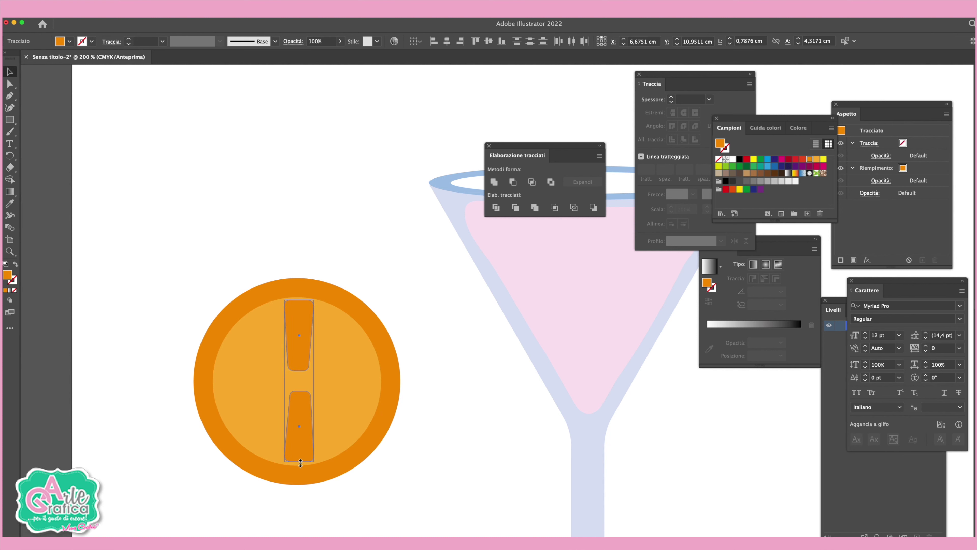
{"action": "left_click", "coordinate": [376, 391]}
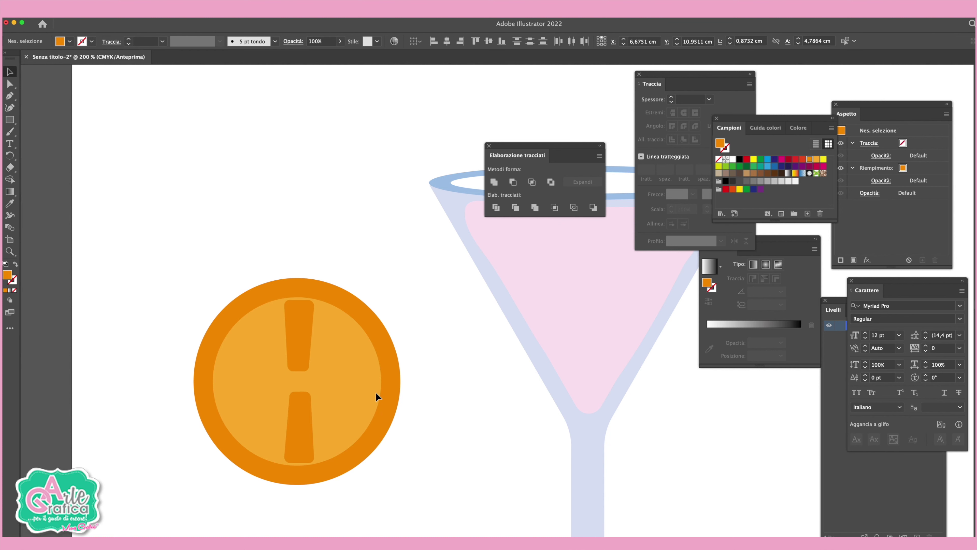
Make 50° rotated copies of the bar pair, repeating twice more with Cmd+D.
{"action": "left_click", "coordinate": [303, 413]}
{"action": "left_click", "coordinate": [292, 311], "text": "shift"}
{"action": "key", "text": "r"}
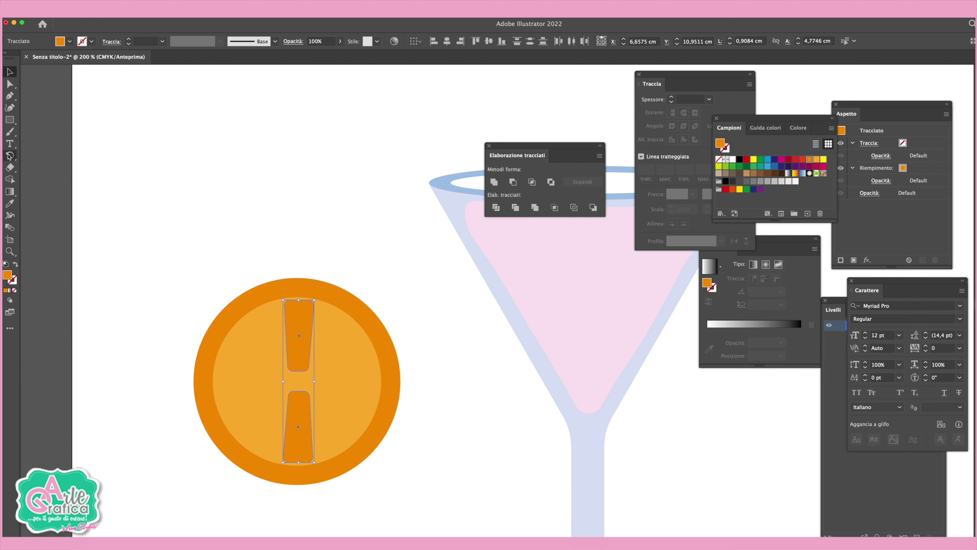
{"action": "key", "text": "Return"}
{"action": "type", "text": "50"}
{"action": "key", "text": "Tab"}
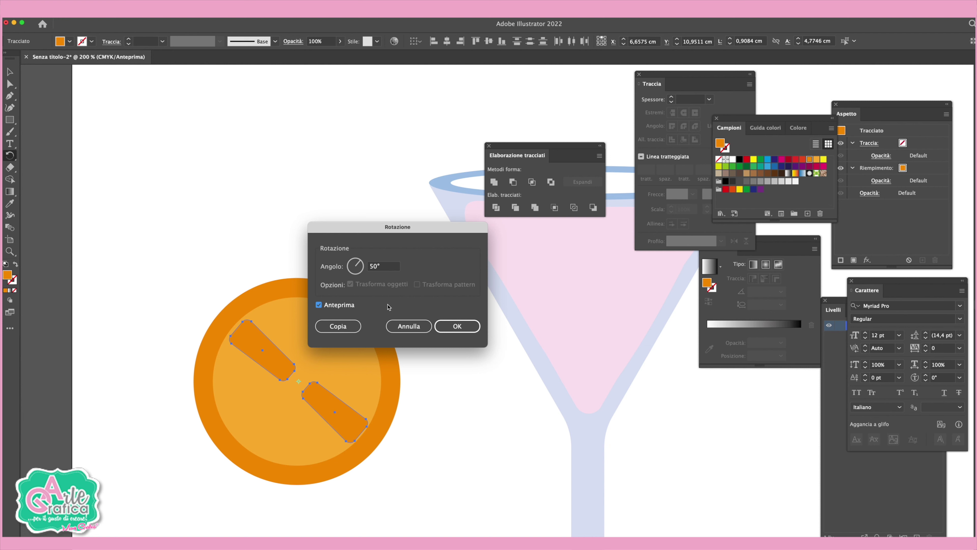
{"action": "left_click", "coordinate": [338, 326]}
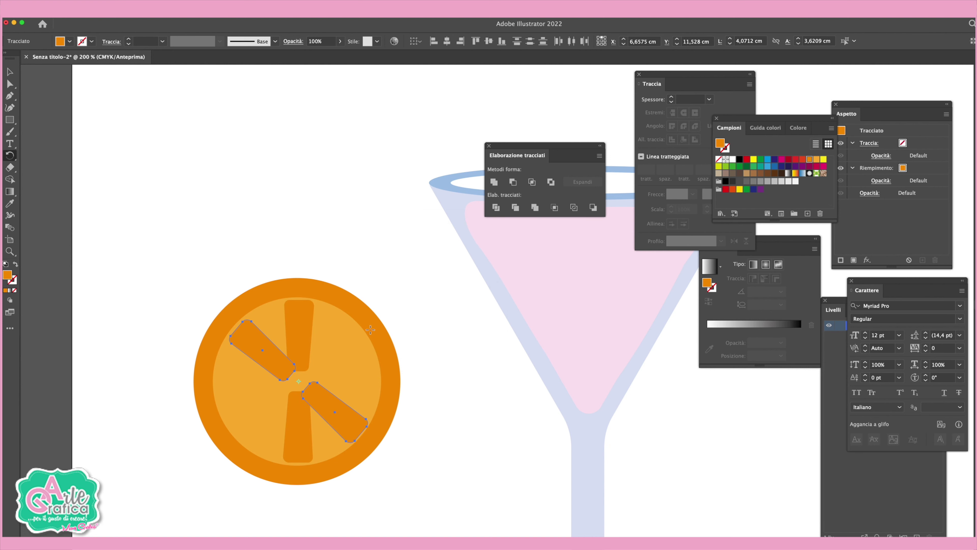
{"action": "key", "text": "super+d"}
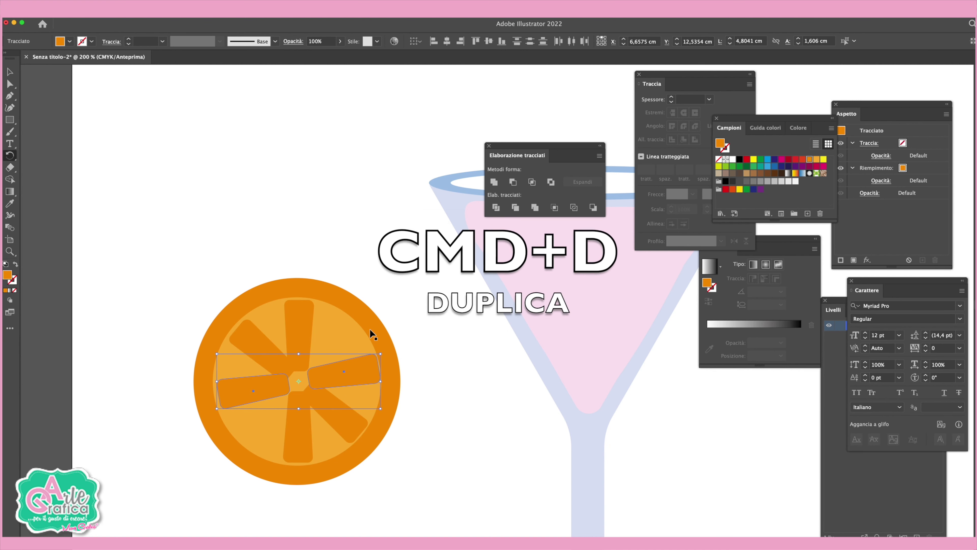
{"action": "key", "text": "super+d"}
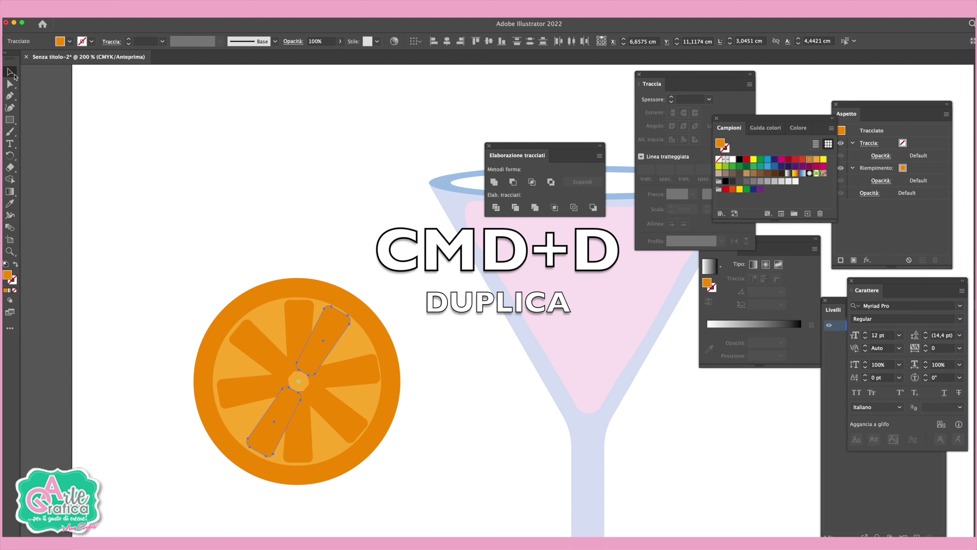
{"action": "left_click", "coordinate": [174, 134]}
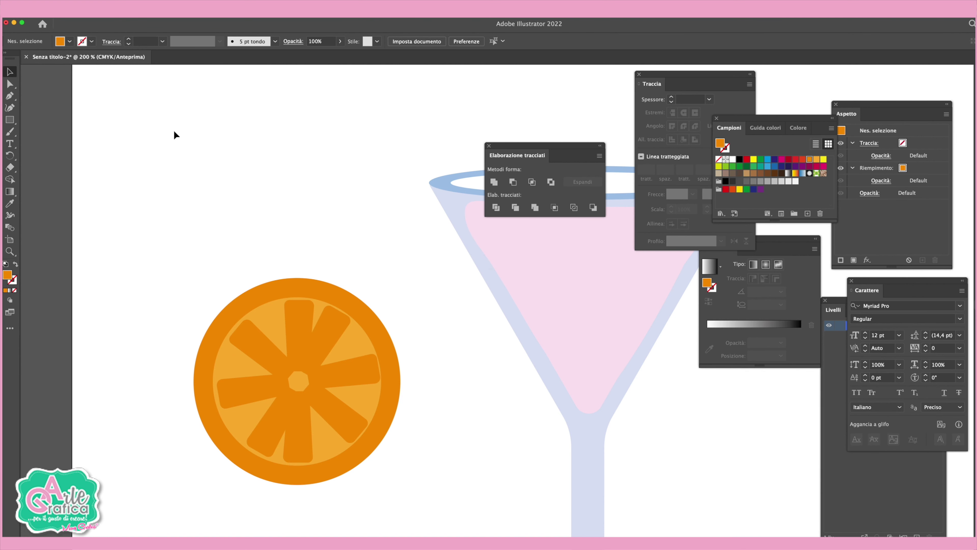
Rotate the last diagonal pair of bars into the remaining gaps.
{"action": "left_click", "coordinate": [327, 337]}
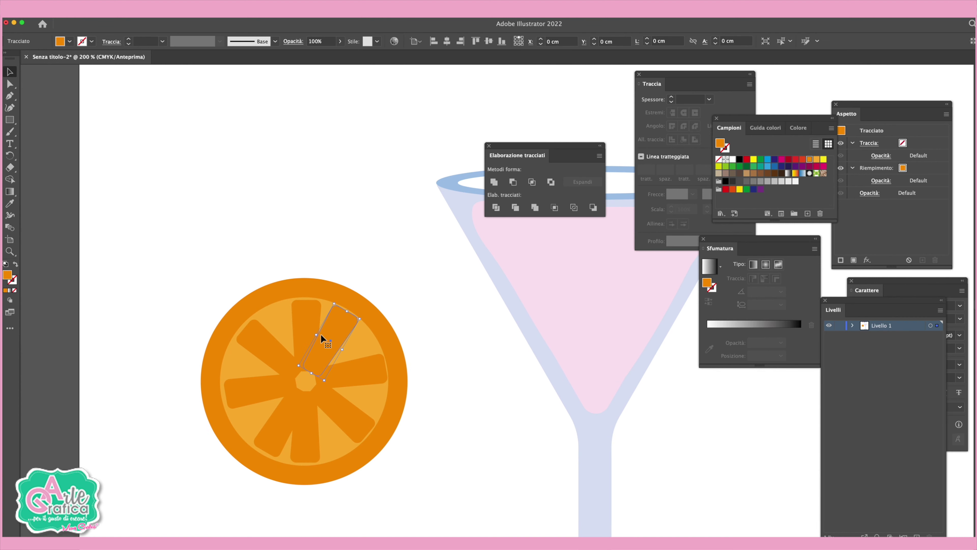
{"action": "left_click", "coordinate": [284, 420], "text": "shift"}
{"action": "left_click_drag", "start_coordinate": [360, 301], "coordinate": [372, 320]}
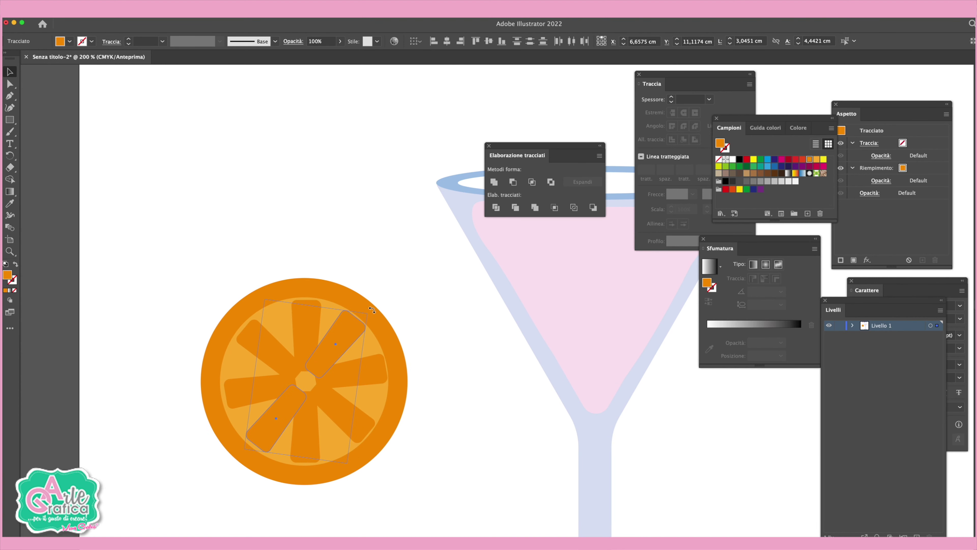
{"action": "left_click", "coordinate": [423, 298]}
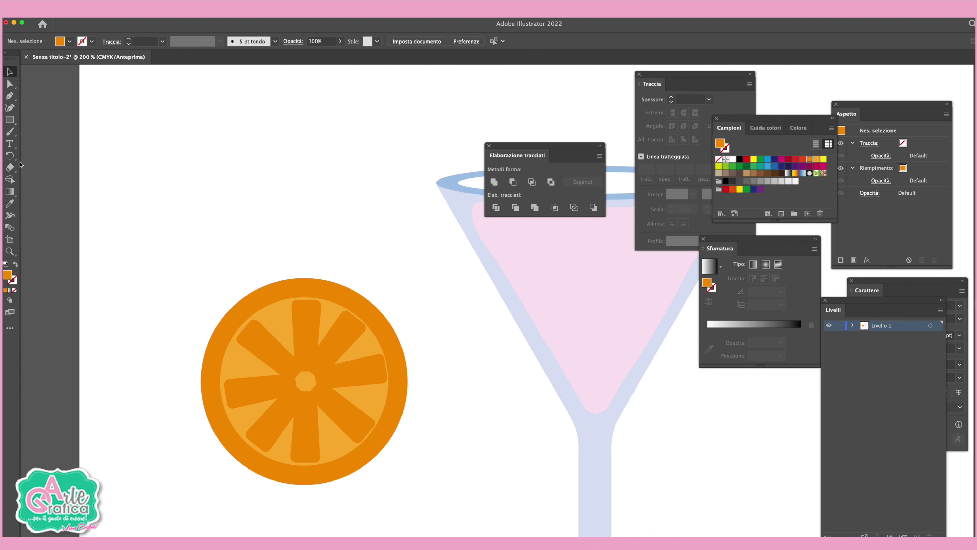
Draw a short vertical line in the top segment with an orange-red stroke.
{"action": "left_click_drag", "start_coordinate": [10, 120], "coordinate": [69, 167]}
{"action": "left_click_drag", "start_coordinate": [305, 314], "coordinate": [303, 314]}
{"action": "left_click", "coordinate": [17, 284]}
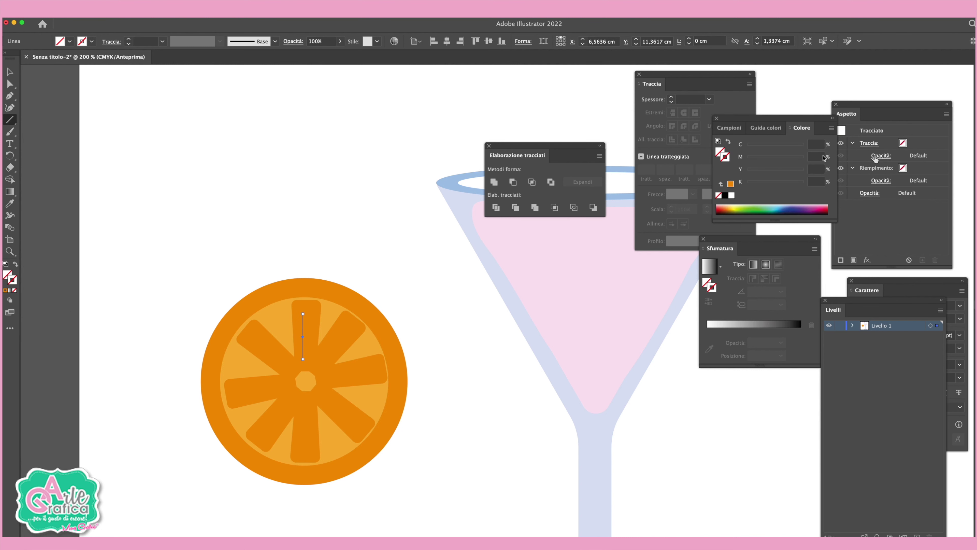
{"action": "left_click", "coordinate": [732, 131]}
{"action": "left_click", "coordinate": [795, 160]}
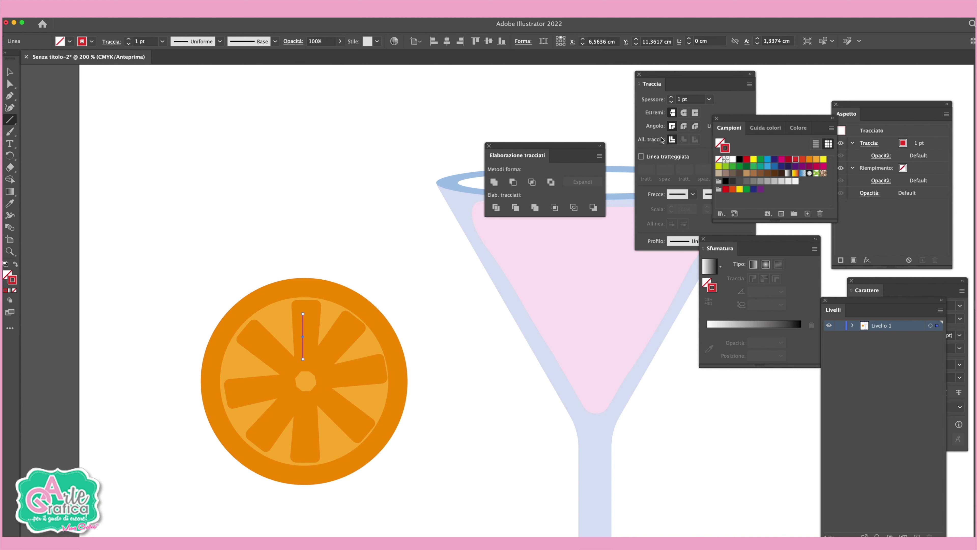
{"action": "left_click", "coordinate": [803, 160]}
Give the line an elliptical width profile at 2 pt and duplicate it slightly right.
{"action": "left_click", "coordinate": [275, 41]}
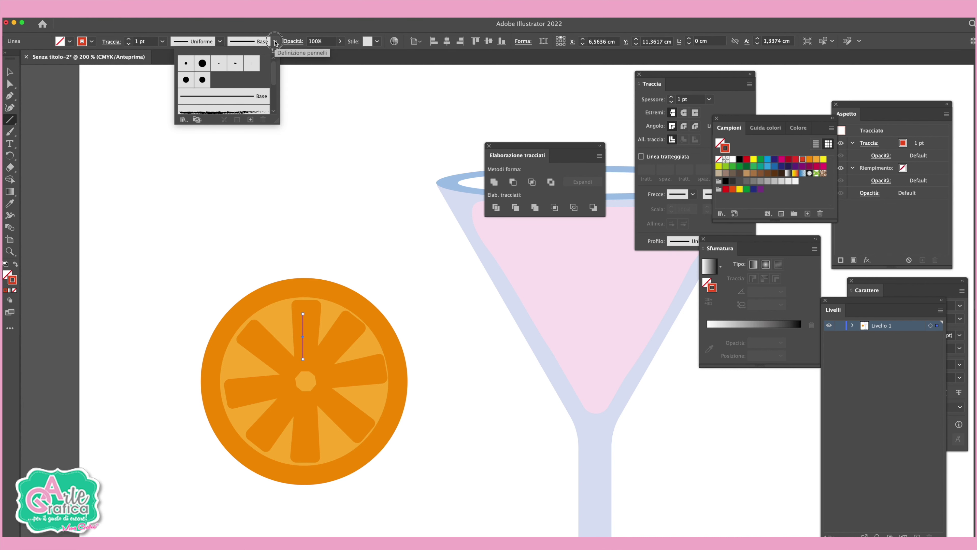
{"action": "left_click", "coordinate": [238, 98]}
{"action": "left_click", "coordinate": [220, 42]}
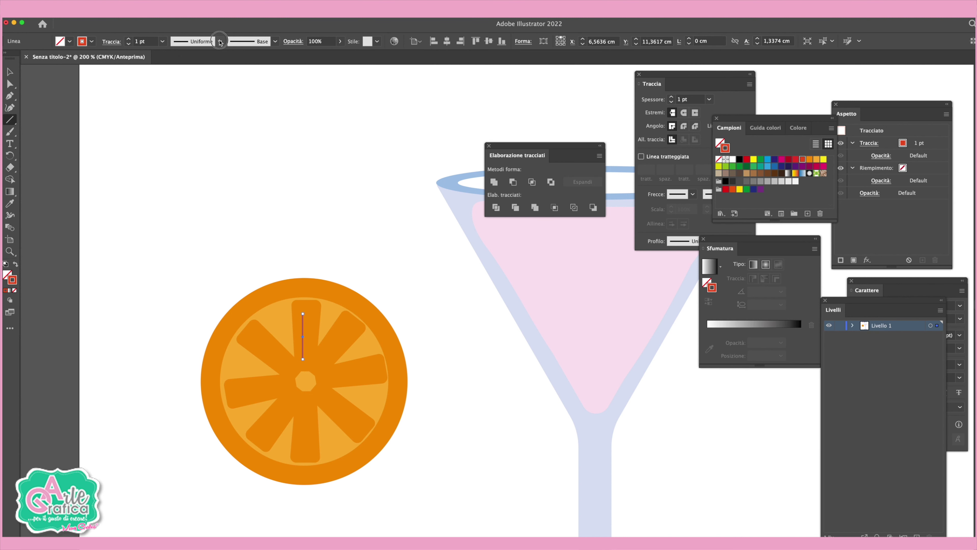
{"action": "left_click", "coordinate": [210, 69]}
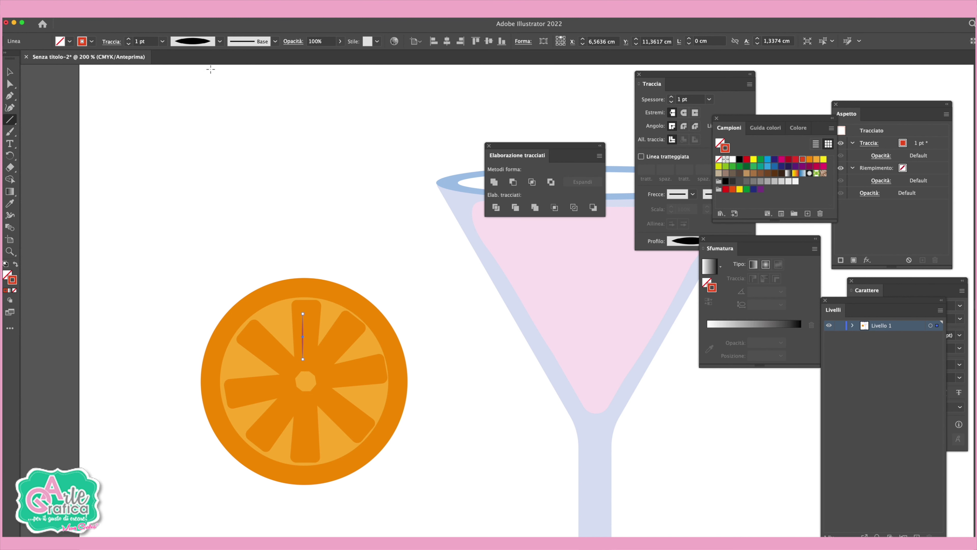
{"action": "left_click", "coordinate": [127, 39]}
{"action": "key", "text": "v"}
{"action": "left_click", "coordinate": [294, 174]}
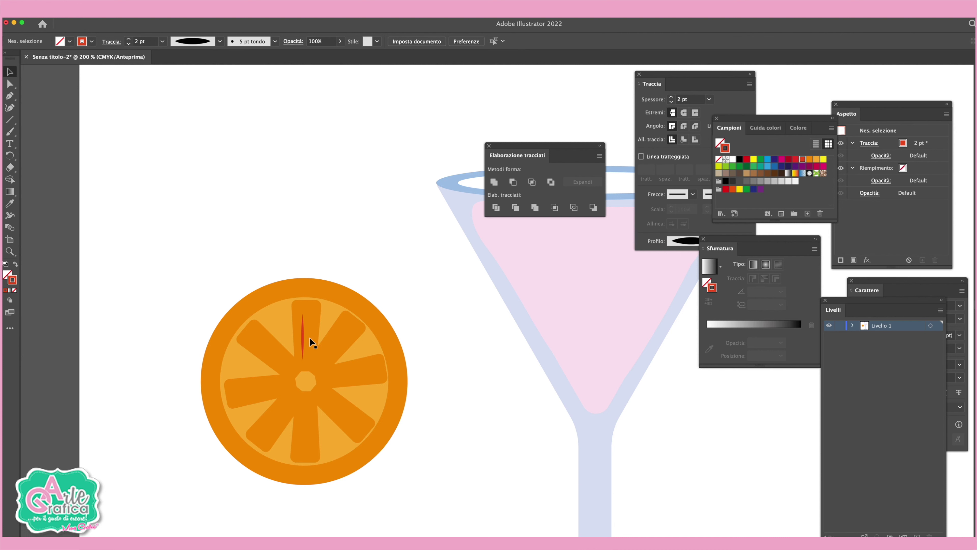
{"action": "left_click_drag", "start_coordinate": [300, 338], "coordinate": [310, 335]}
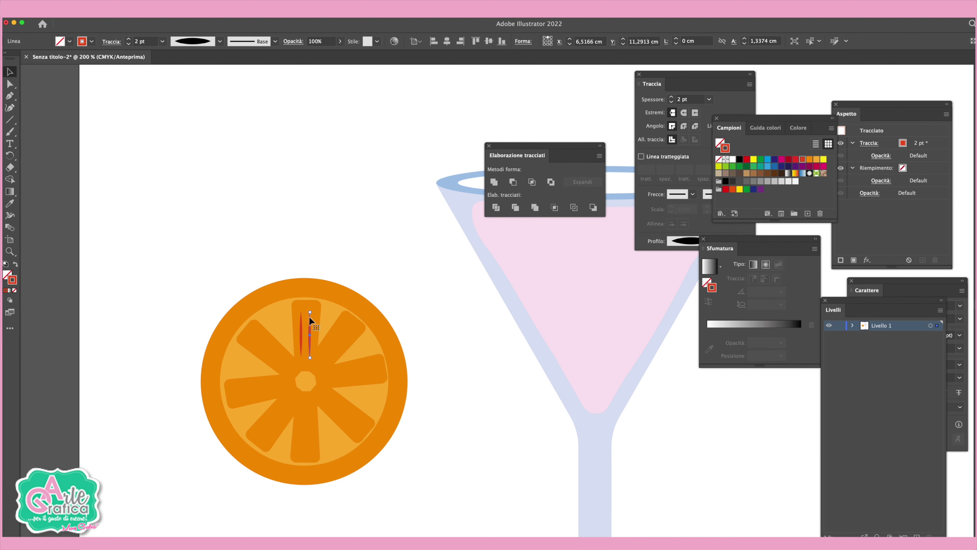
Alt-drag a duplicate of the red line pair and delete the stray short line.
{"action": "left_click", "coordinate": [409, 293]}
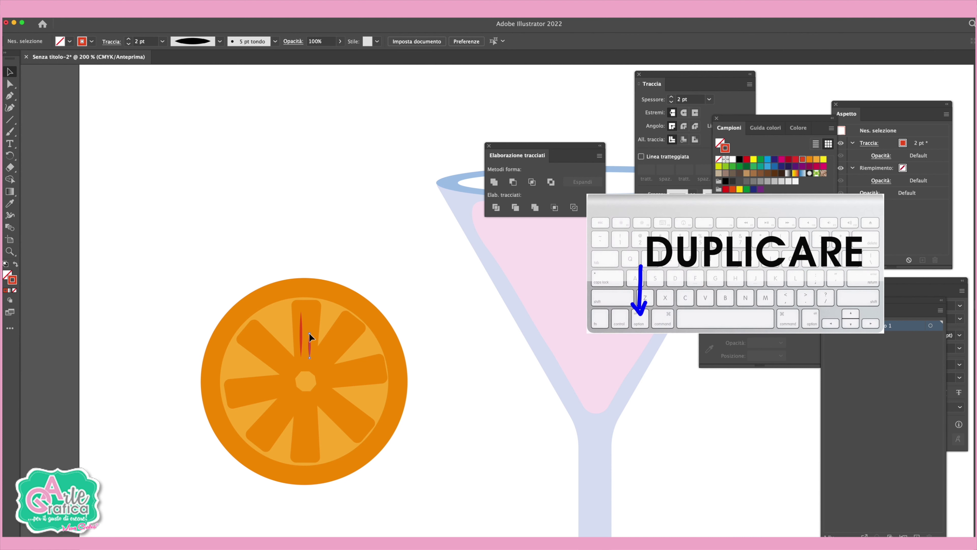
{"action": "left_click", "coordinate": [301, 357]}
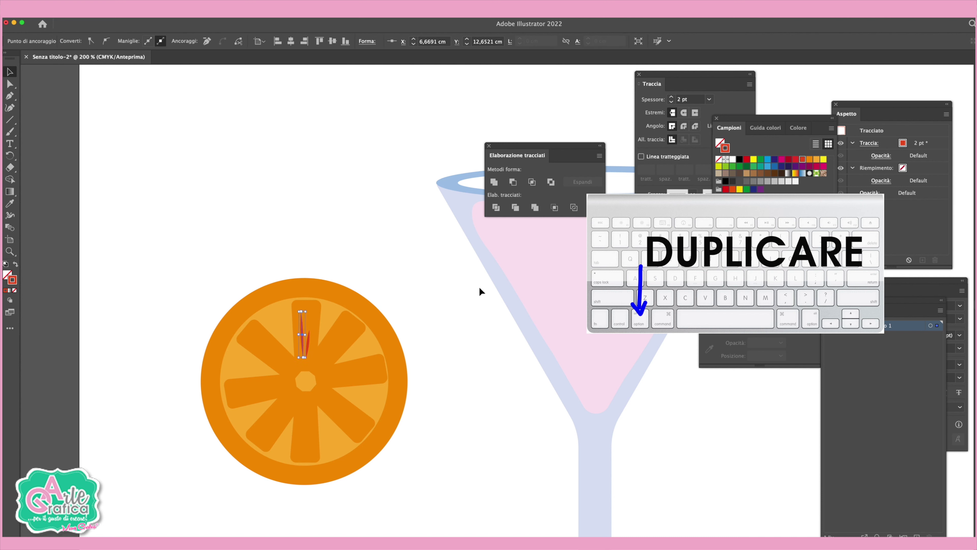
{"action": "left_click", "coordinate": [308, 352]}
{"action": "left_click", "coordinate": [302, 330], "text": "shift"}
{"action": "mouse_move", "coordinate": [303, 330]}
{"action": "left_mouse_down"}
{"action": "mouse_move", "coordinate": [340, 336]}
{"action": "mouse_move", "coordinate": [333, 354]}
{"action": "left_mouse_up"}
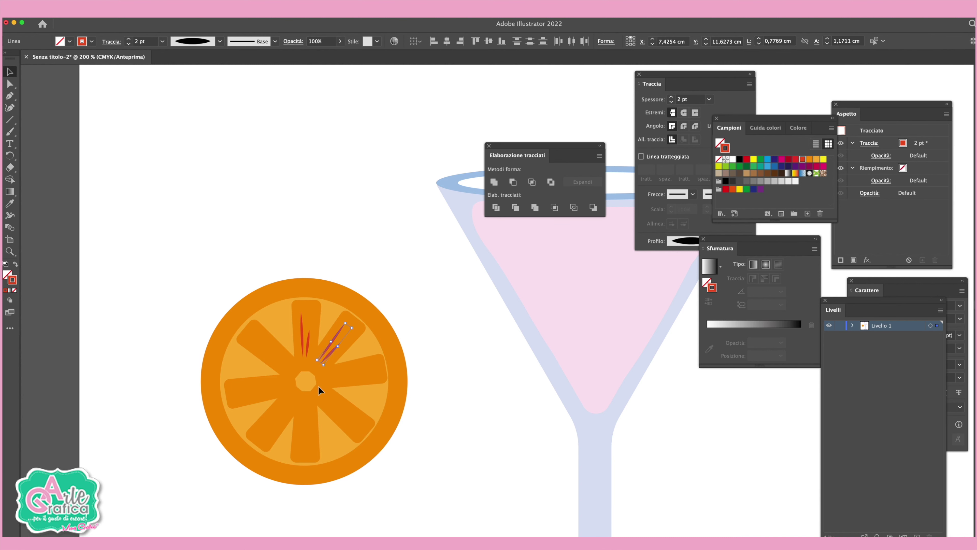
{"action": "left_click_drag", "start_coordinate": [341, 342], "coordinate": [321, 362]}
{"action": "key", "text": "Delete"}
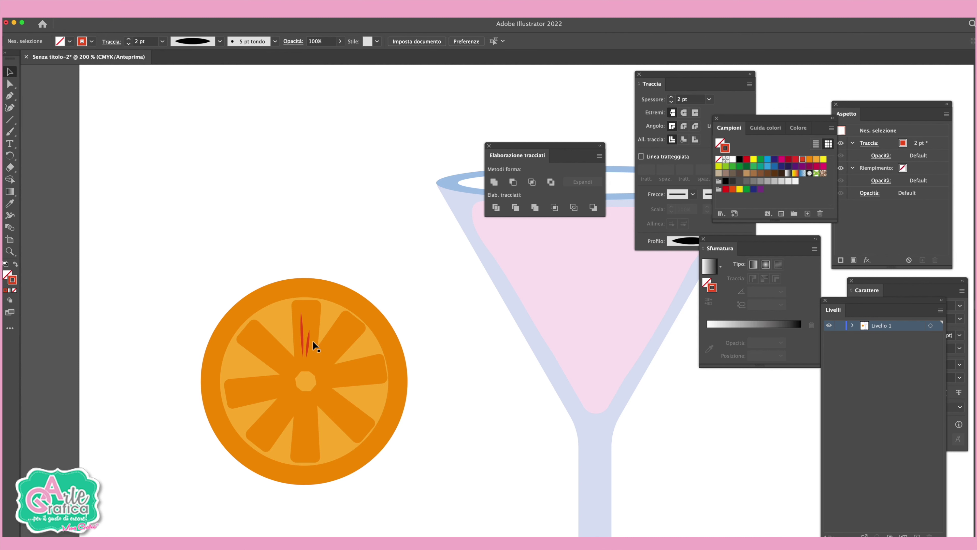
Move the copied pair into the bottom segment and select both pairs.
{"action": "left_click_drag", "start_coordinate": [301, 332], "coordinate": [308, 337]}
{"action": "left_click_drag", "start_coordinate": [310, 383], "coordinate": [299, 481]}
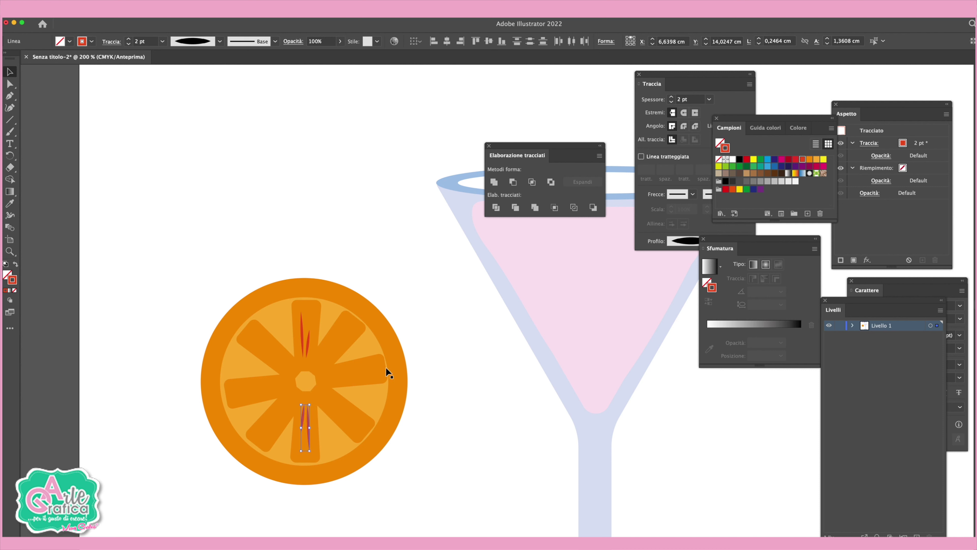
{"action": "left_click_drag", "start_coordinate": [311, 347], "coordinate": [304, 329]}
Copy the red line pairs around the slice at 50° with Cmd+D, then nudge their rotation to fit.
{"action": "left_click", "coordinate": [10, 156]}
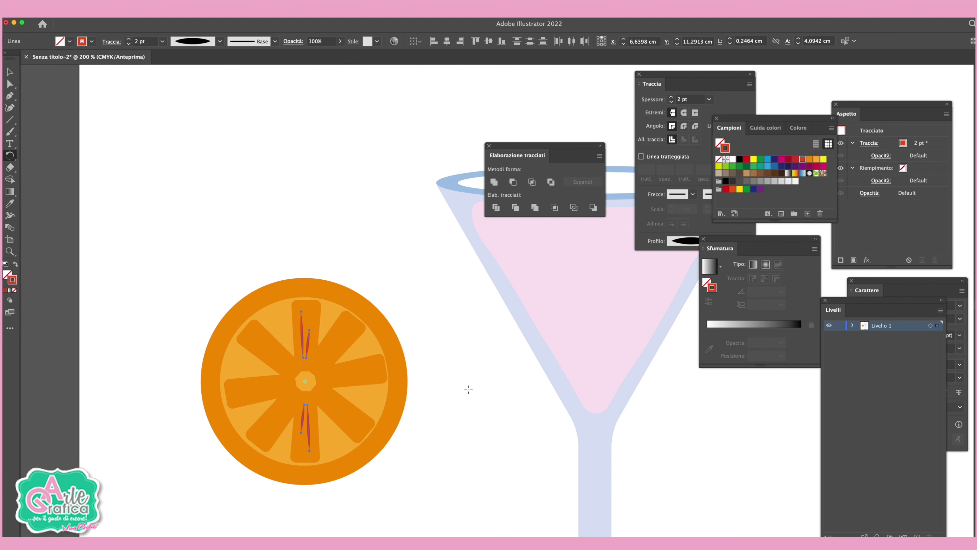
{"action": "key", "text": "Return"}
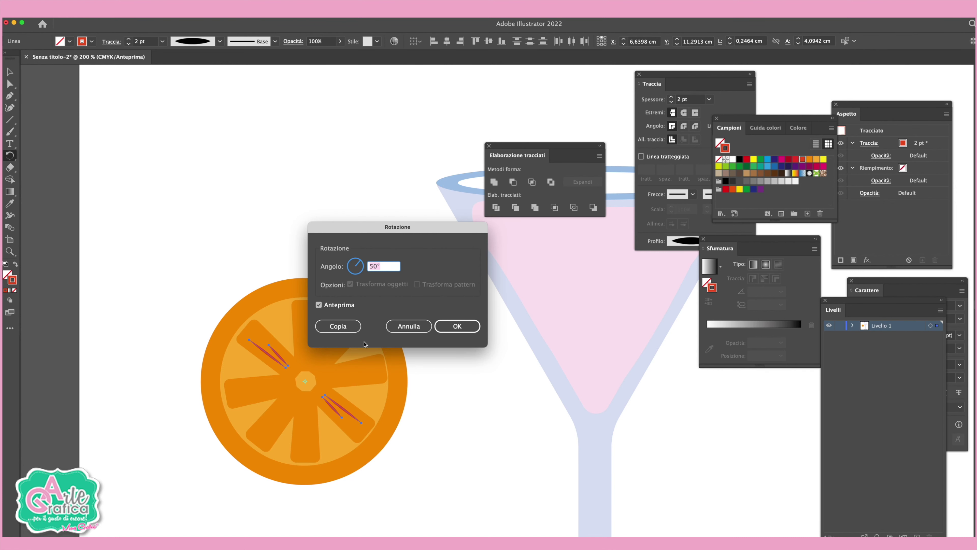
{"action": "left_click", "coordinate": [338, 326]}
{"action": "key", "text": "ctrl+d"}
{"action": "key", "text": "ctrl+d"}
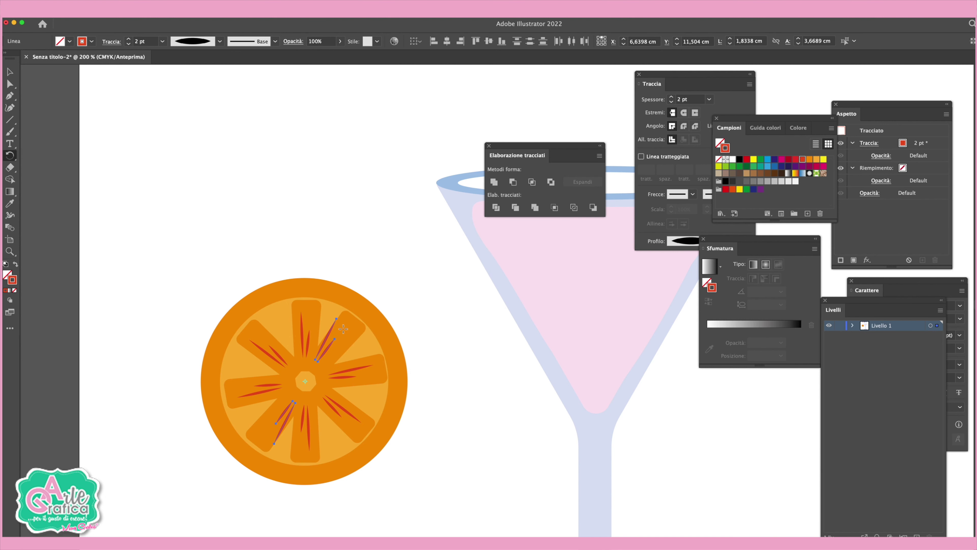
{"action": "left_click", "coordinate": [10, 72]}
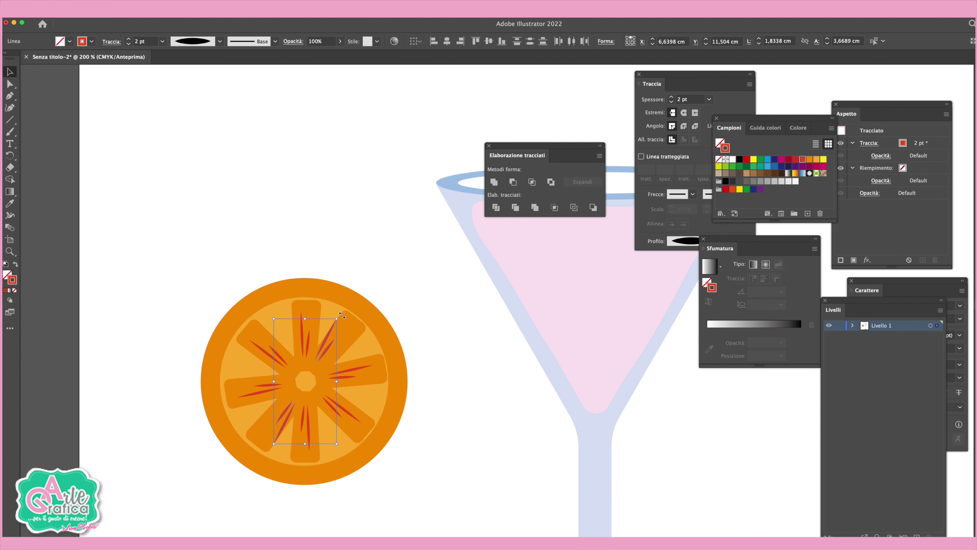
{"action": "left_click_drag", "start_coordinate": [342, 315], "coordinate": [348, 331]}
{"action": "left_click", "coordinate": [474, 322]}
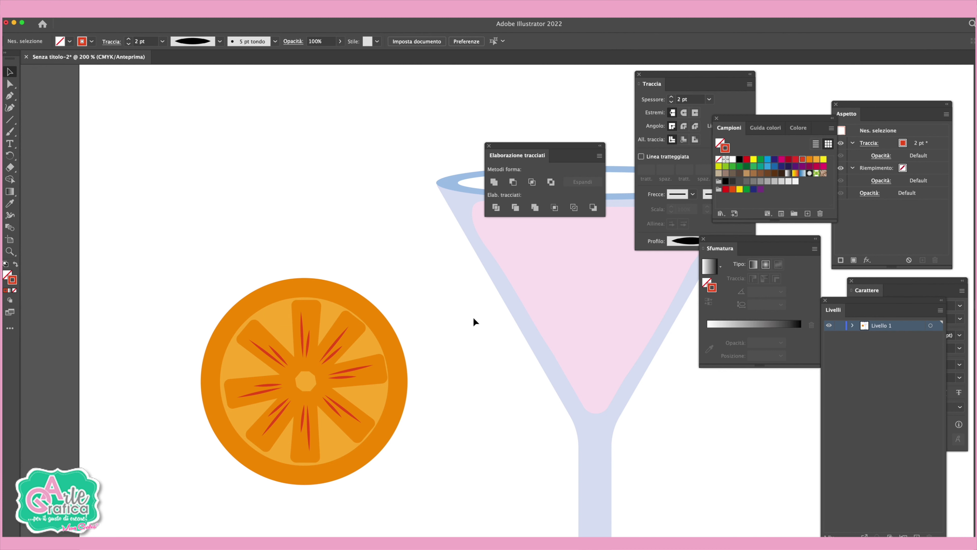
Paint short orange Paintbrush strokes around the slice's inner rim, then select the whole slice.
{"action": "left_click", "coordinate": [10, 131]}
{"action": "left_click", "coordinate": [815, 159]}
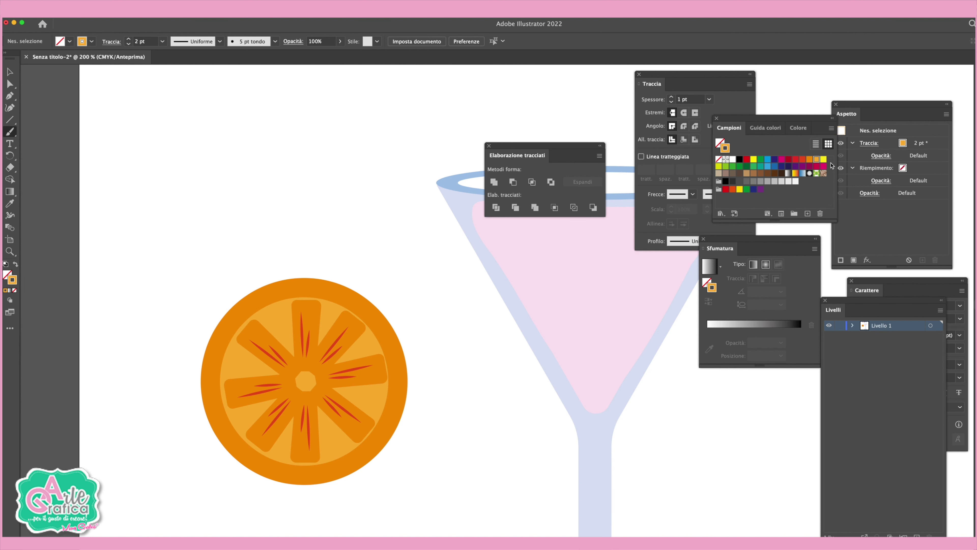
{"action": "left_click_drag", "start_coordinate": [263, 323], "coordinate": [286, 311]}
{"action": "left_click_drag", "start_coordinate": [239, 347], "coordinate": [234, 373]}
{"action": "left_click_drag", "start_coordinate": [243, 407], "coordinate": [245, 418]}
{"action": "left_click_drag", "start_coordinate": [275, 451], "coordinate": [347, 447]}
{"action": "left_click_drag", "start_coordinate": [386, 398], "coordinate": [373, 405]}
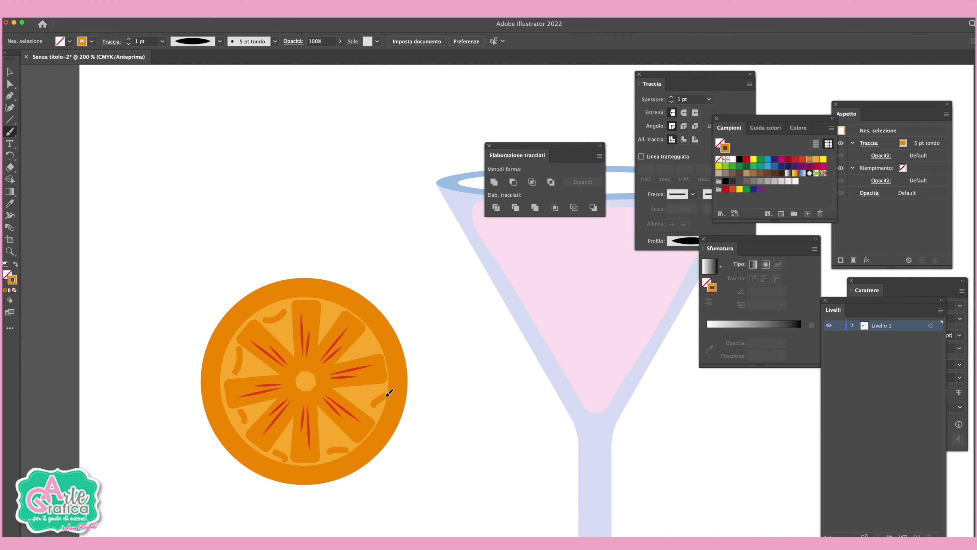
{"action": "left_click_drag", "start_coordinate": [363, 334], "coordinate": [373, 351]}
{"action": "left_click_drag", "start_coordinate": [329, 312], "coordinate": [331, 314]}
{"action": "left_click", "coordinate": [10, 71]}
{"action": "left_click_drag", "start_coordinate": [169, 233], "coordinate": [434, 493]}
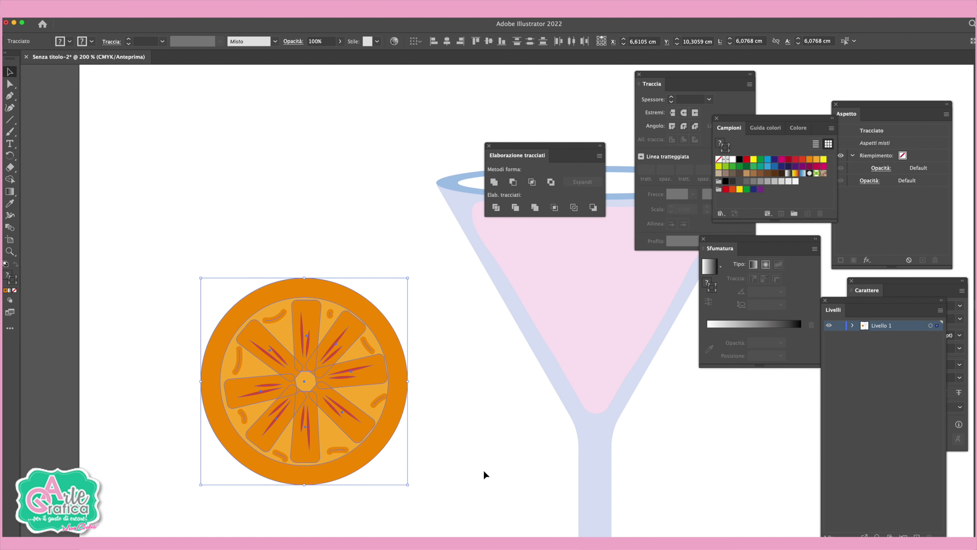
Group all parts of the orange slice and zoom out to see the glass.
{"action": "left_click", "coordinate": [107, 8]}
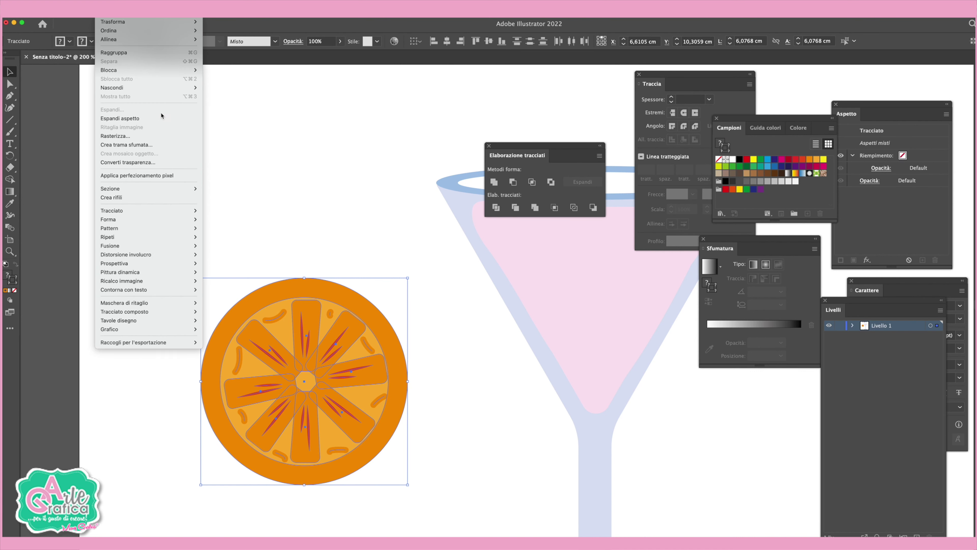
{"action": "left_click", "coordinate": [113, 52]}
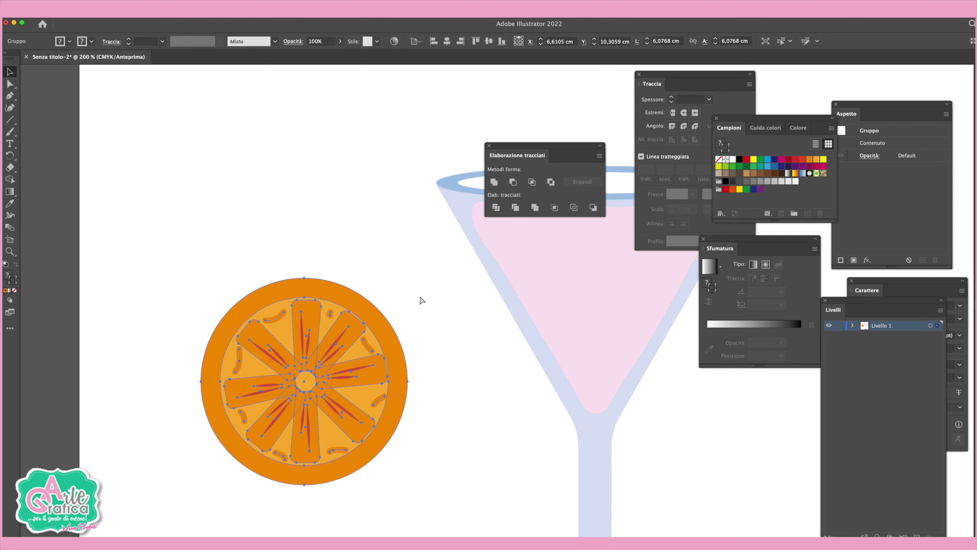
{"action": "key", "text": "super+minus"}
{"action": "scroll", "coordinate": [420, 296], "scroll_direction": "up", "scroll_amount": 3}
{"action": "scroll", "coordinate": [419, 296], "scroll_direction": "right", "scroll_amount": 7}
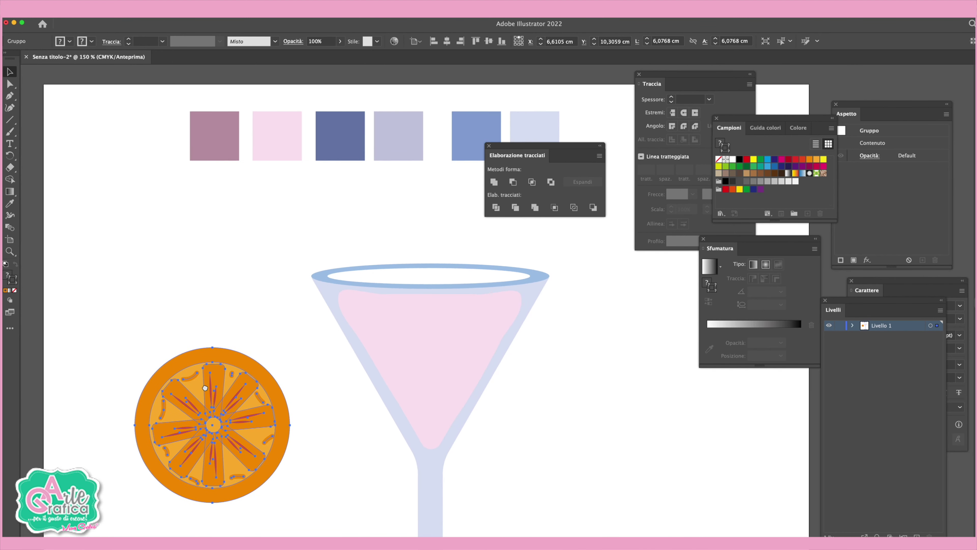
Drag the grouped orange slice onto the left edge of the glass rim.
{"action": "left_click_drag", "start_coordinate": [222, 422], "coordinate": [257, 271]}
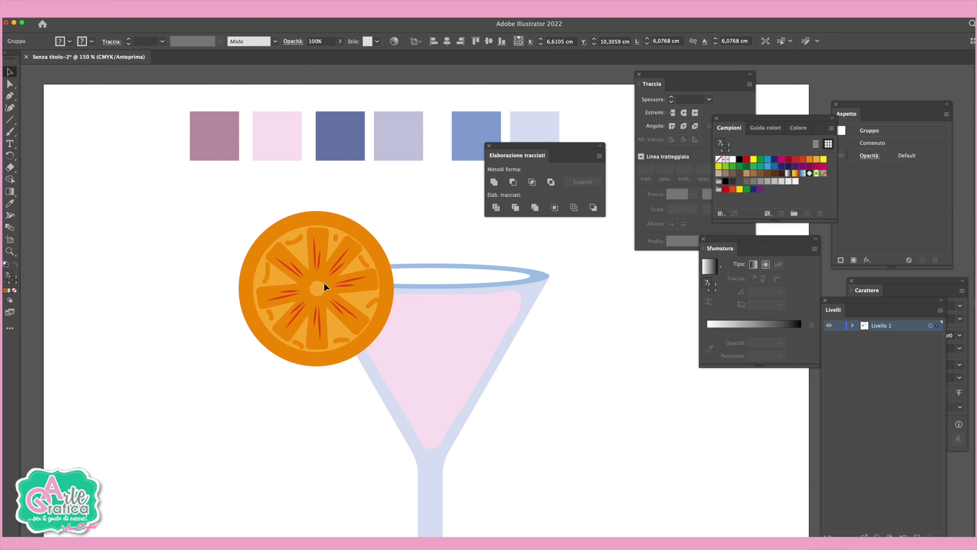
{"action": "mouse_move", "coordinate": [258, 271]}
{"action": "left_mouse_down"}
{"action": "mouse_move", "coordinate": [215, 279]}
{"action": "mouse_move", "coordinate": [303, 284]}
{"action": "left_mouse_up"}
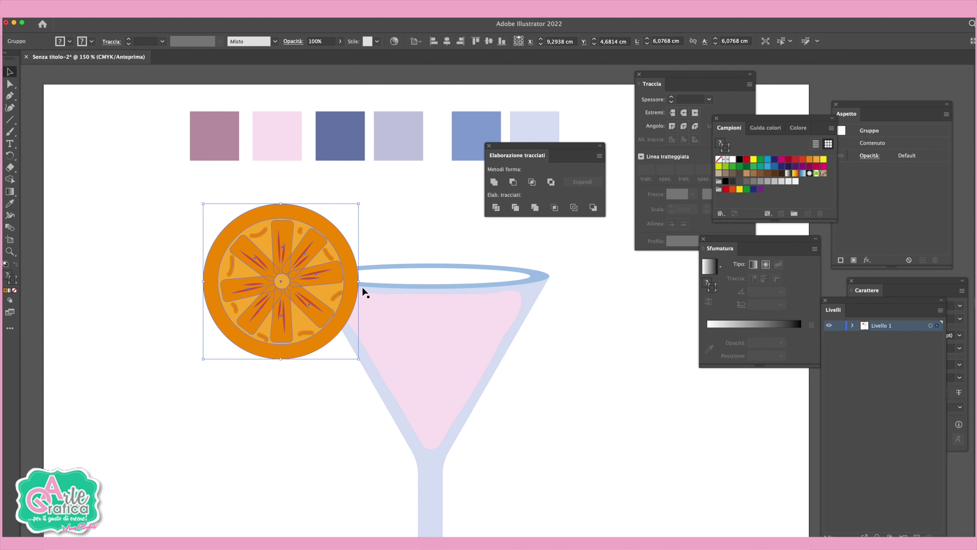
{"action": "left_click_drag", "start_coordinate": [336, 324], "coordinate": [346, 314]}
Fade the orange slice to 28% opacity and nudge it slightly upward.
{"action": "left_click", "coordinate": [340, 42]}
{"action": "left_click_drag", "start_coordinate": [338, 55], "coordinate": [313, 57]}
{"action": "left_click", "coordinate": [378, 244]}
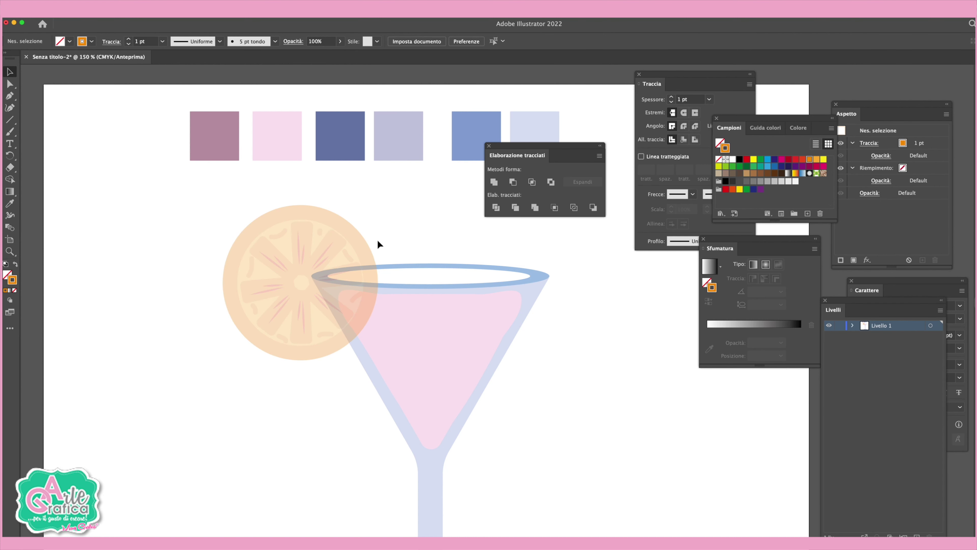
{"action": "left_click_drag", "start_coordinate": [332, 255], "coordinate": [331, 251]}
{"action": "left_click", "coordinate": [434, 241]}
Draw a closed wedge path with the Pen tool over the slice's rim overlap.
{"action": "left_click", "coordinate": [9, 95]}
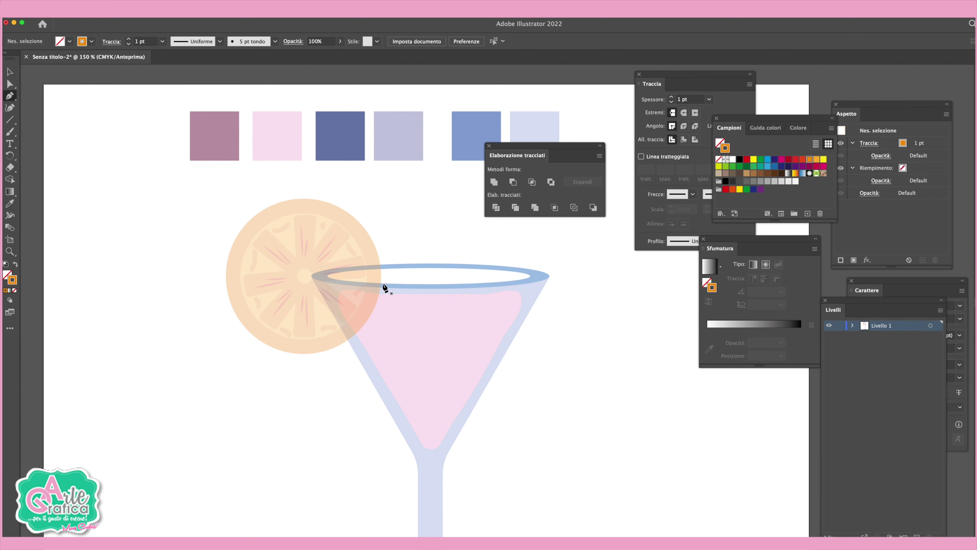
{"action": "left_click", "coordinate": [380, 283]}
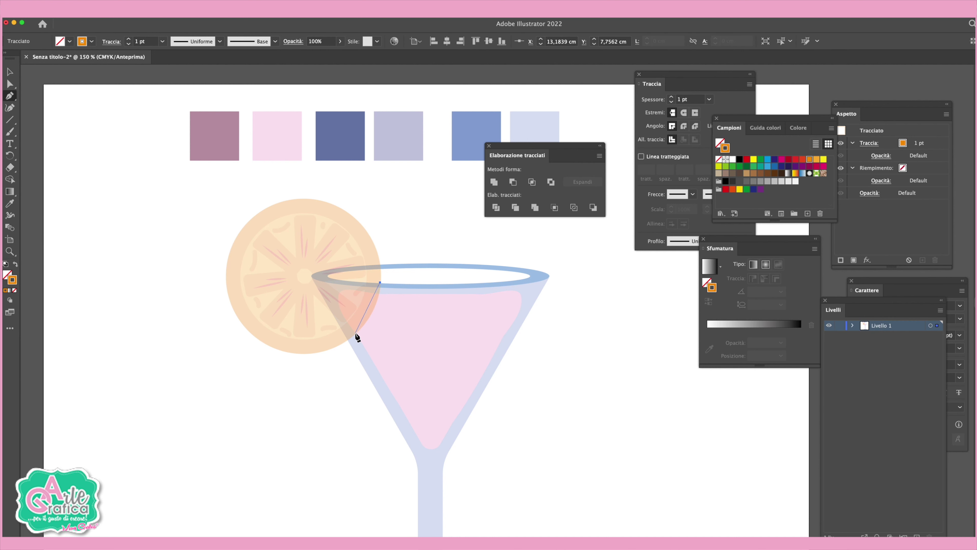
{"action": "left_click_drag", "start_coordinate": [344, 334], "coordinate": [333, 345]}
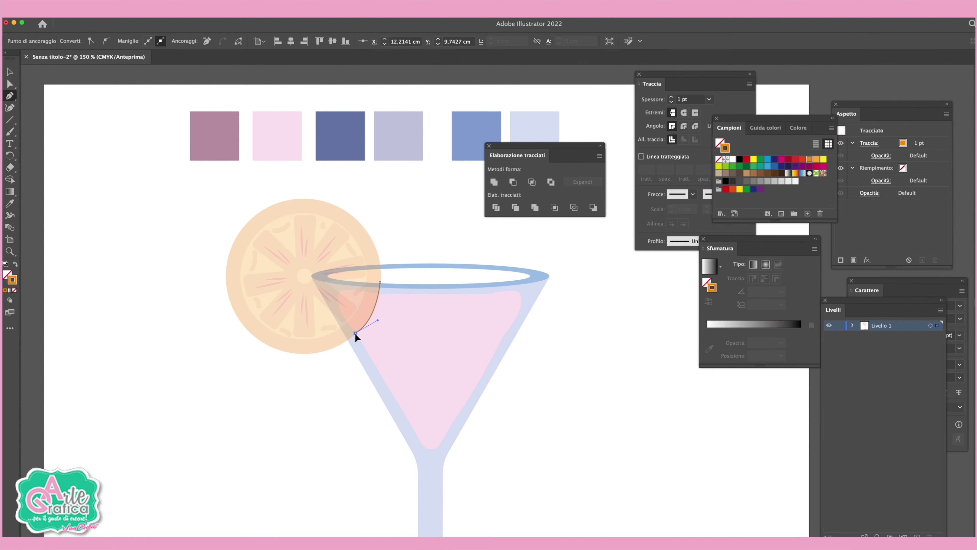
{"action": "left_click", "coordinate": [347, 341]}
{"action": "left_click_drag", "start_coordinate": [312, 276], "coordinate": [328, 276]}
{"action": "left_click", "coordinate": [10, 71]}
Give the wedge path a black outline stroke.
{"action": "left_click", "coordinate": [310, 257]}
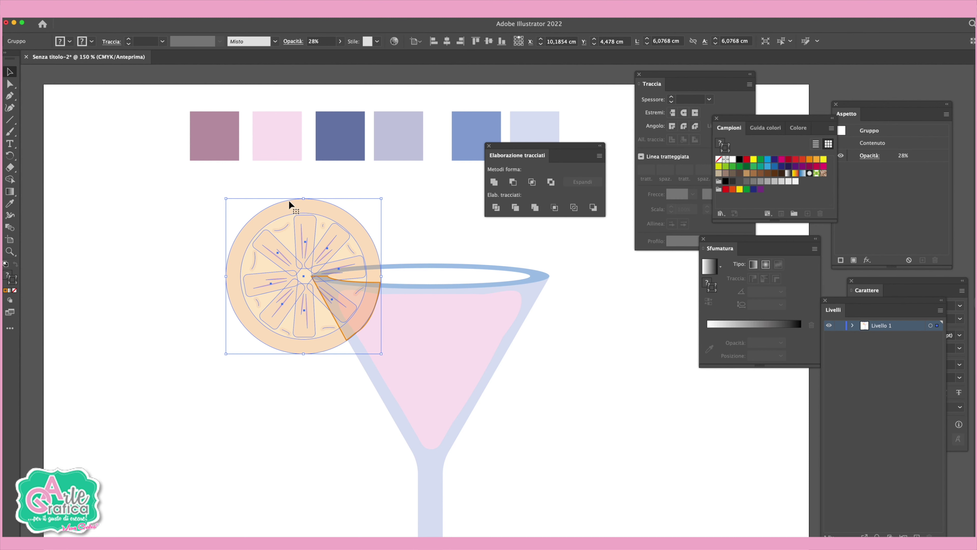
{"action": "left_click", "coordinate": [340, 42]}
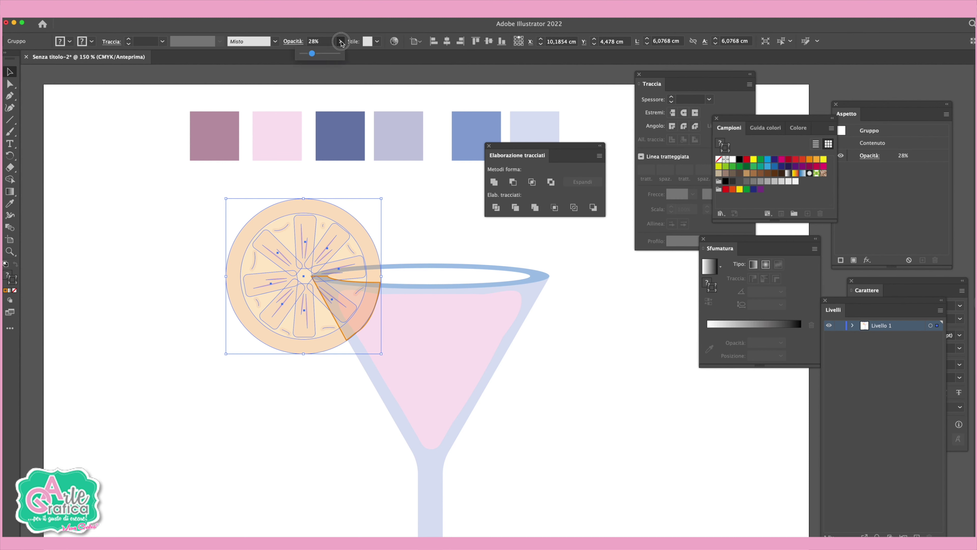
{"action": "left_click", "coordinate": [434, 243]}
{"action": "left_click", "coordinate": [375, 282]}
{"action": "left_click", "coordinate": [739, 159]}
{"action": "left_click", "coordinate": [414, 235]}
Restore the orange slice group to 100% opacity.
{"action": "left_click", "coordinate": [373, 246]}
{"action": "left_click", "coordinate": [338, 41]}
{"action": "left_click_drag", "start_coordinate": [319, 56], "coordinate": [368, 54]}
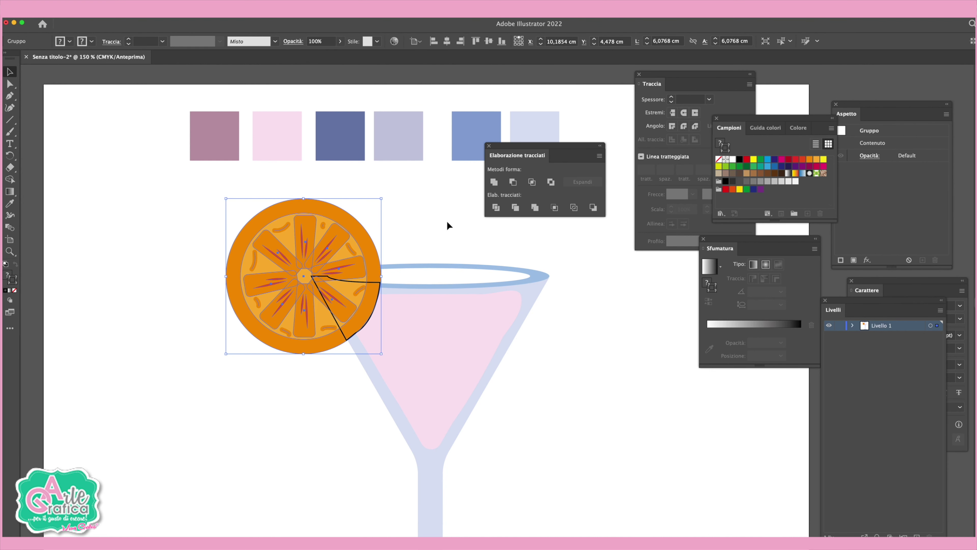
{"action": "left_click", "coordinate": [447, 220]}
Select slice and wedge, then Alt-click away the overlapping wedge regions with Shape Builder.
{"action": "left_click", "coordinate": [372, 269]}
{"action": "left_click", "coordinate": [377, 286], "text": "shift"}
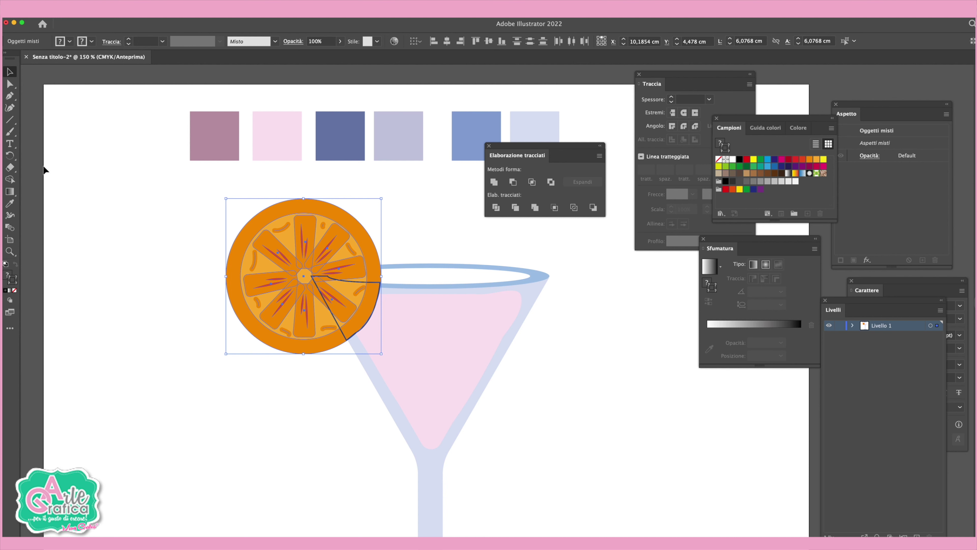
{"action": "left_click", "coordinate": [10, 181]}
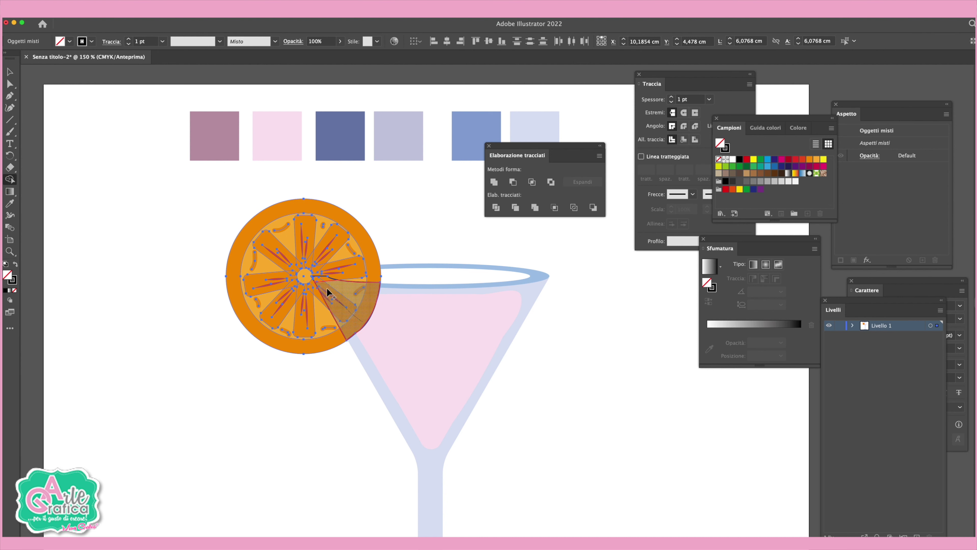
{"action": "left_click", "coordinate": [324, 277], "text": "alt"}
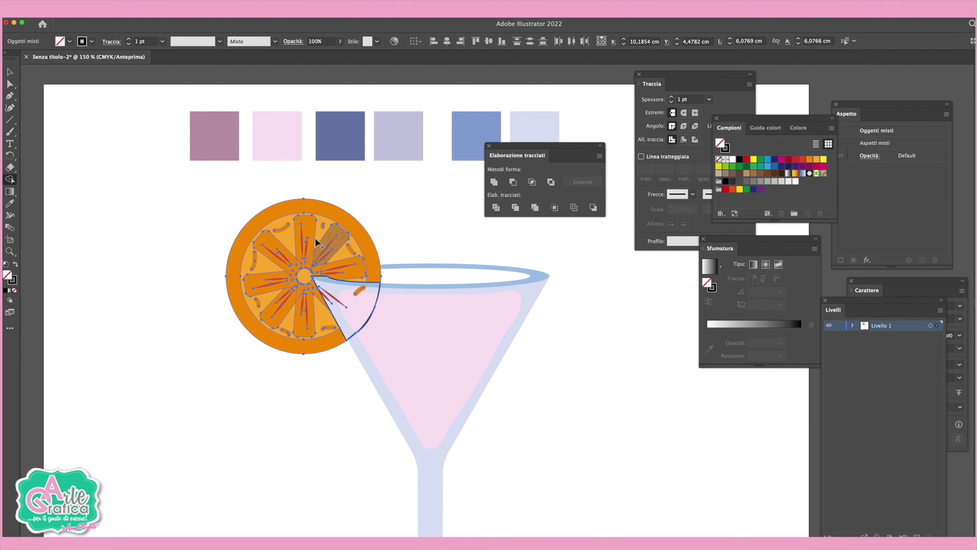
{"action": "left_click", "coordinate": [9, 85]}
{"action": "left_click", "coordinate": [390, 332]}
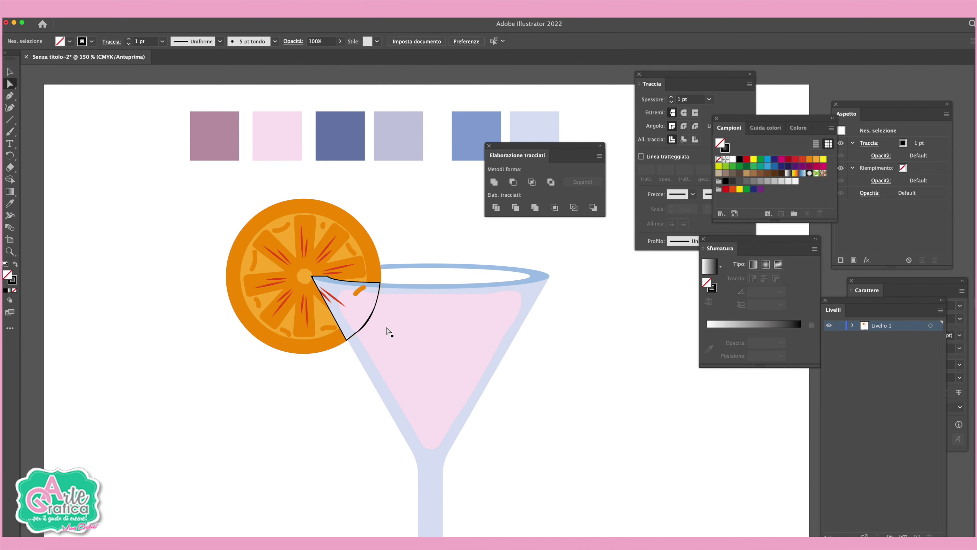
Combine slice and wedge into a compound path, remove an extra anchor point, deselect.
{"action": "left_click", "coordinate": [369, 320]}
{"action": "key", "text": "Return"}
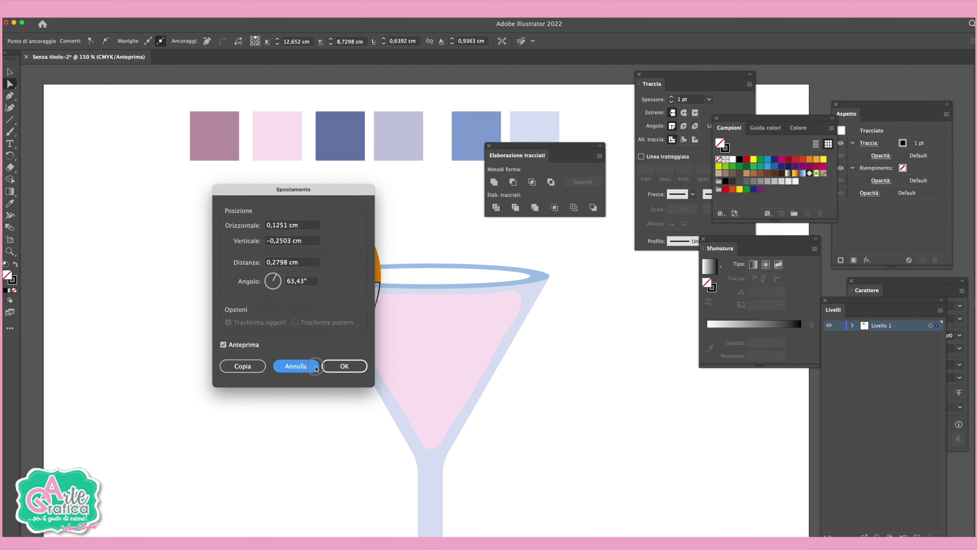
{"action": "left_click", "coordinate": [296, 365]}
{"action": "left_click", "coordinate": [380, 320]}
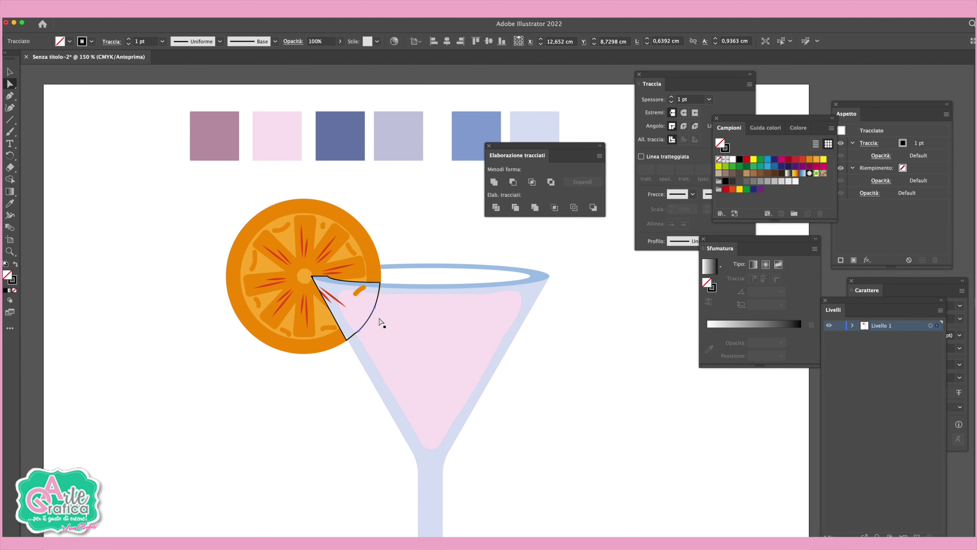
{"action": "key", "text": "ctrl+8"}
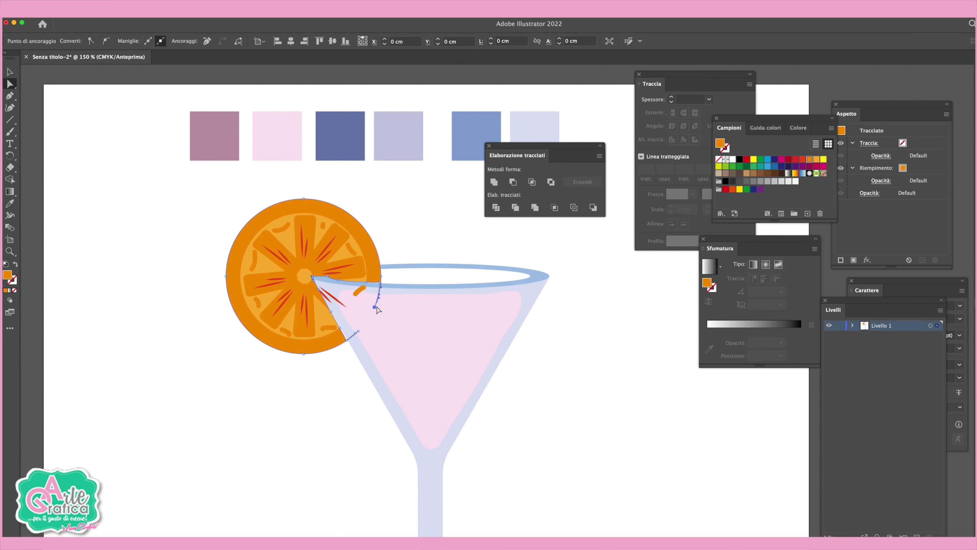
{"action": "left_click", "coordinate": [10, 96]}
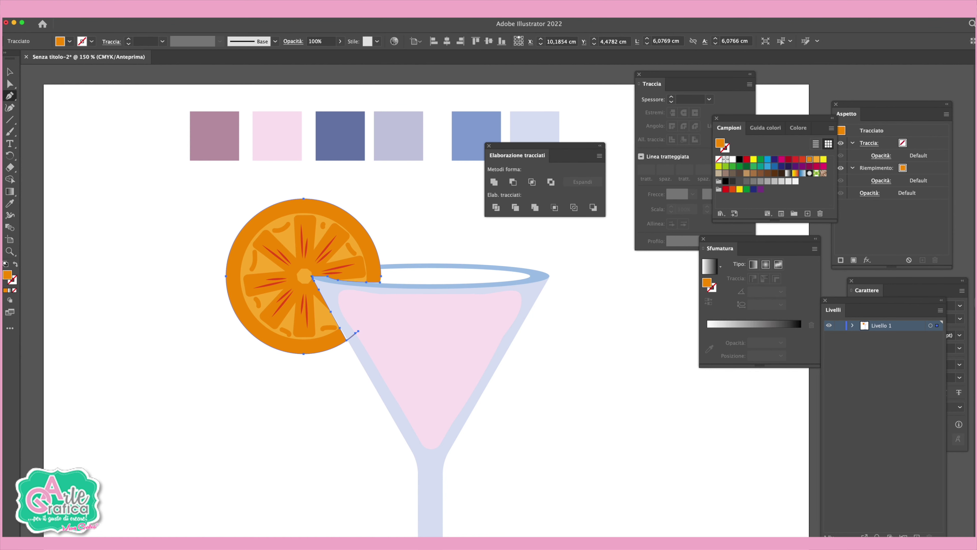
{"action": "left_click", "coordinate": [360, 332]}
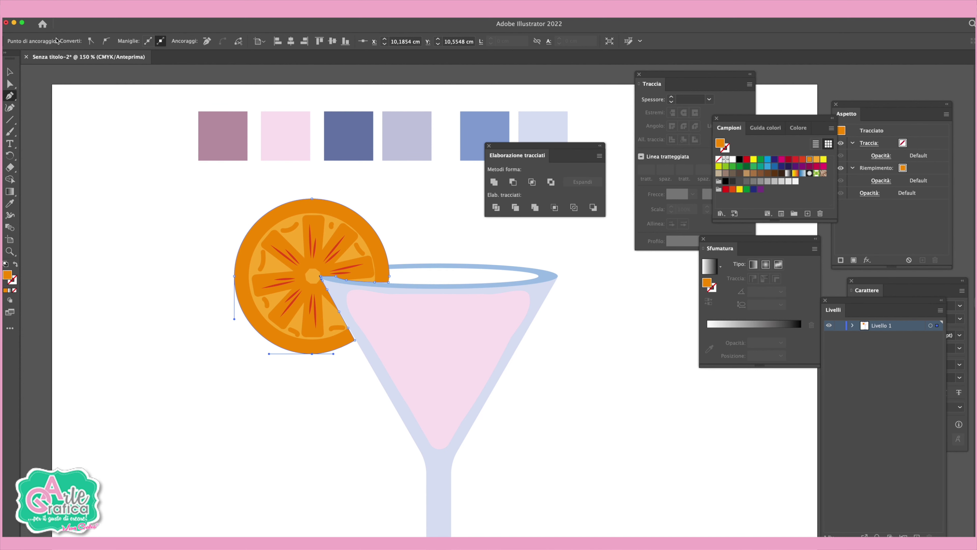
{"action": "left_click", "coordinate": [10, 69]}
{"action": "left_click", "coordinate": [132, 358]}
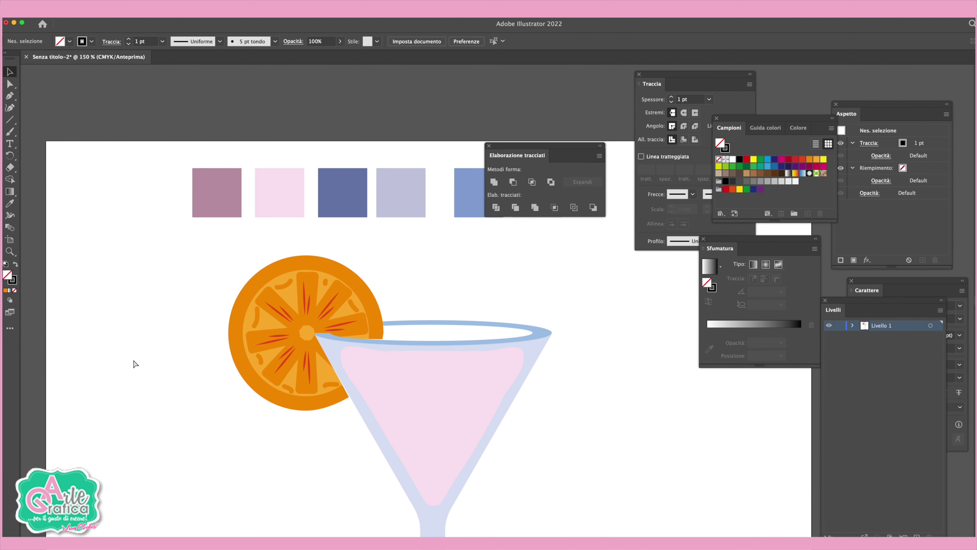
Pan and zoom out to bring the whole martini glass into view.
{"action": "scroll", "coordinate": [266, 277], "scroll_direction": "right", "scroll_amount": 5}
{"action": "scroll", "coordinate": [258, 234], "scroll_direction": "down", "scroll_amount": 5}
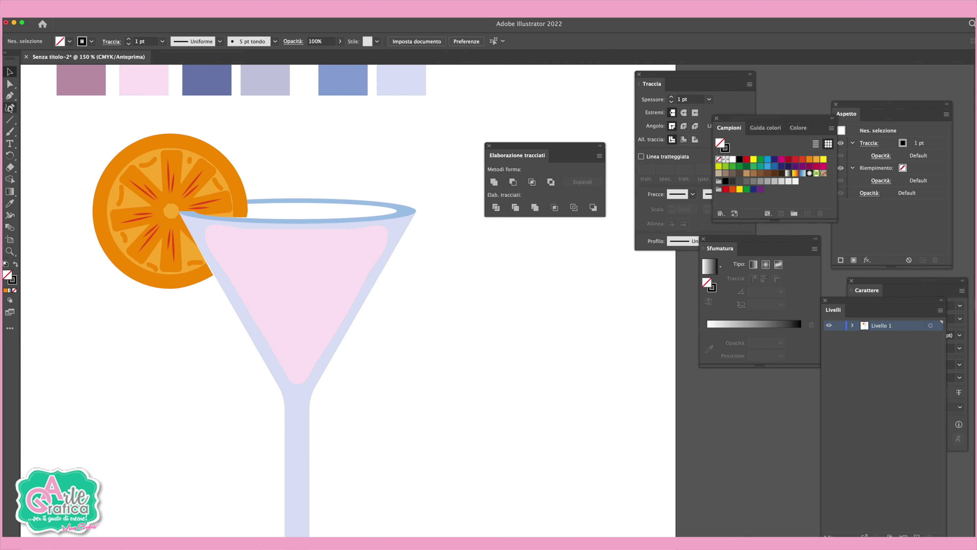
{"action": "key", "text": "ctrl+minus"}
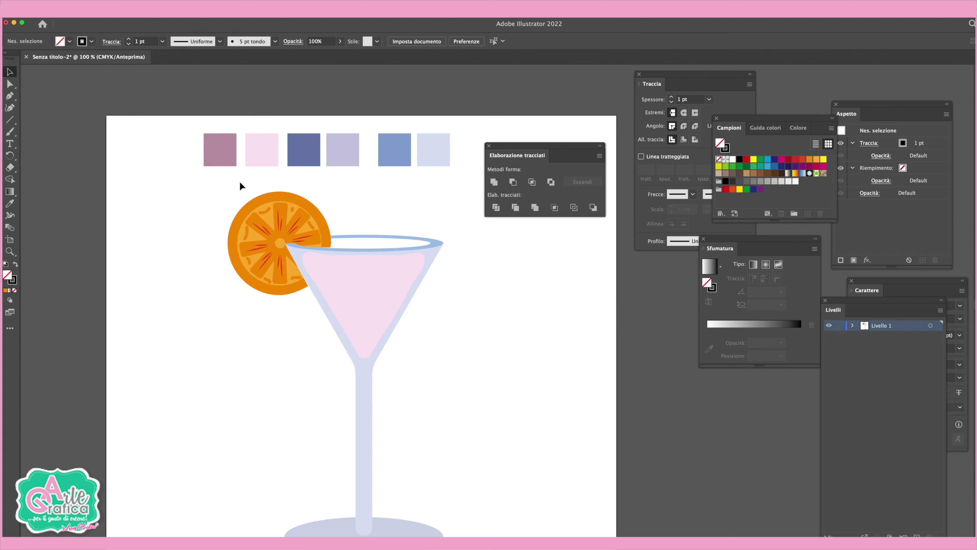
Fill the rim ellipse with the sampled mauve colour, lightened by lowering cyan.
{"action": "left_click", "coordinate": [390, 247]}
{"action": "key", "text": "i"}
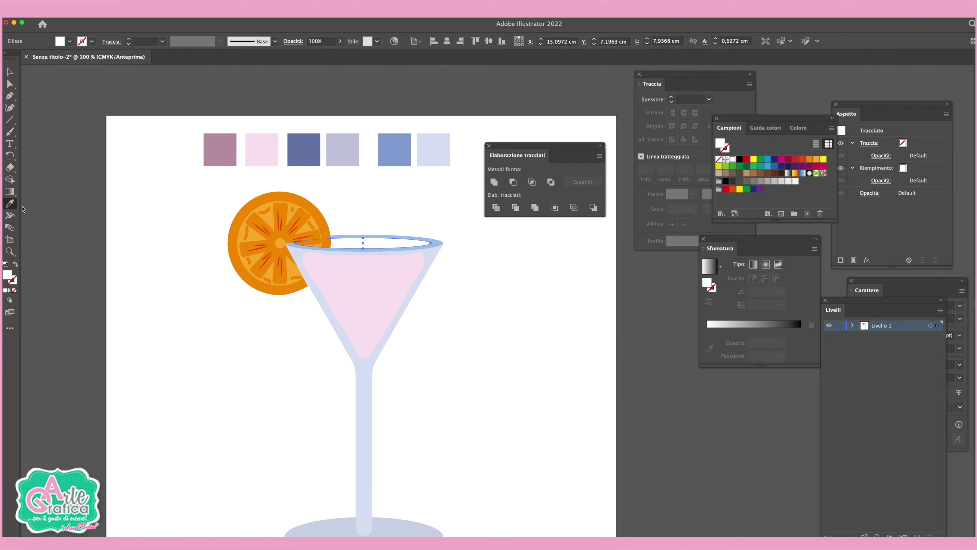
{"action": "left_click", "coordinate": [221, 154]}
{"action": "left_click", "coordinate": [793, 132]}
{"action": "left_click_drag", "start_coordinate": [766, 148], "coordinate": [752, 148]}
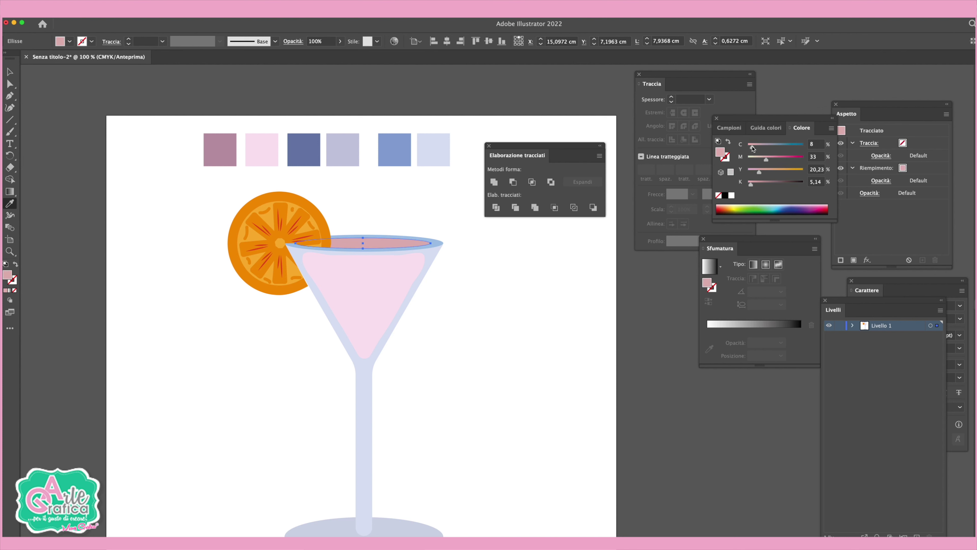
{"action": "left_click", "coordinate": [10, 72]}
{"action": "left_click", "coordinate": [531, 283]}
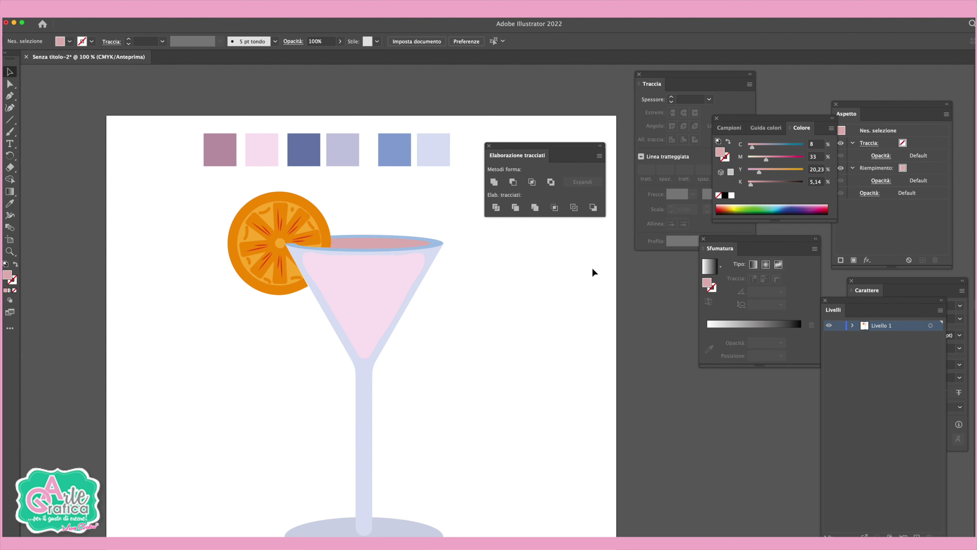
Paint a highlight stroke down inside the glass bowl with the Paintbrush.
{"action": "left_click", "coordinate": [10, 96]}
{"action": "left_click", "coordinate": [11, 133]}
{"action": "left_click_drag", "start_coordinate": [419, 268], "coordinate": [368, 347]}
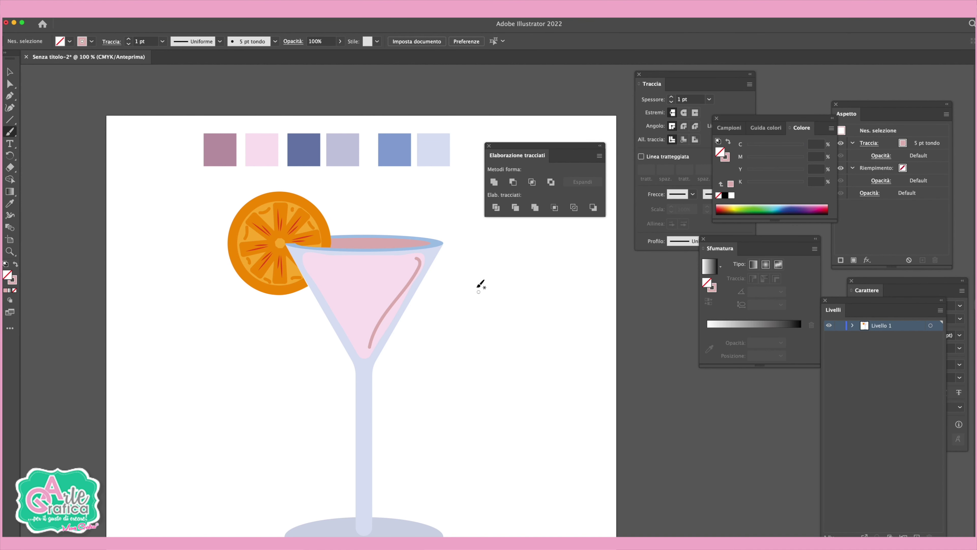
{"action": "key", "text": "v"}
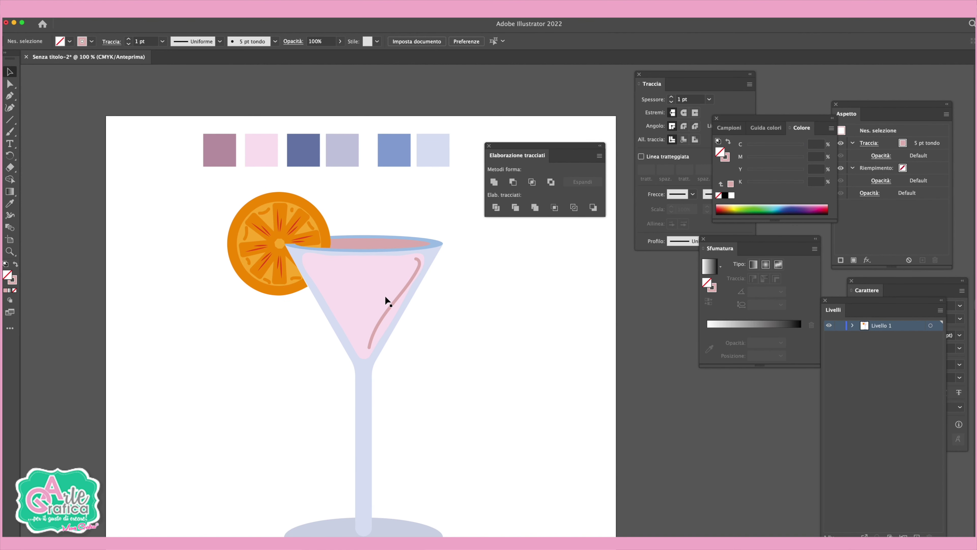
{"action": "left_click", "coordinate": [398, 299]}
Style the highlight as a tapered Base brush line, 9 pt, at 28% opacity.
{"action": "left_click", "coordinate": [275, 41]}
{"action": "left_click", "coordinate": [242, 96]}
{"action": "left_click", "coordinate": [182, 41]}
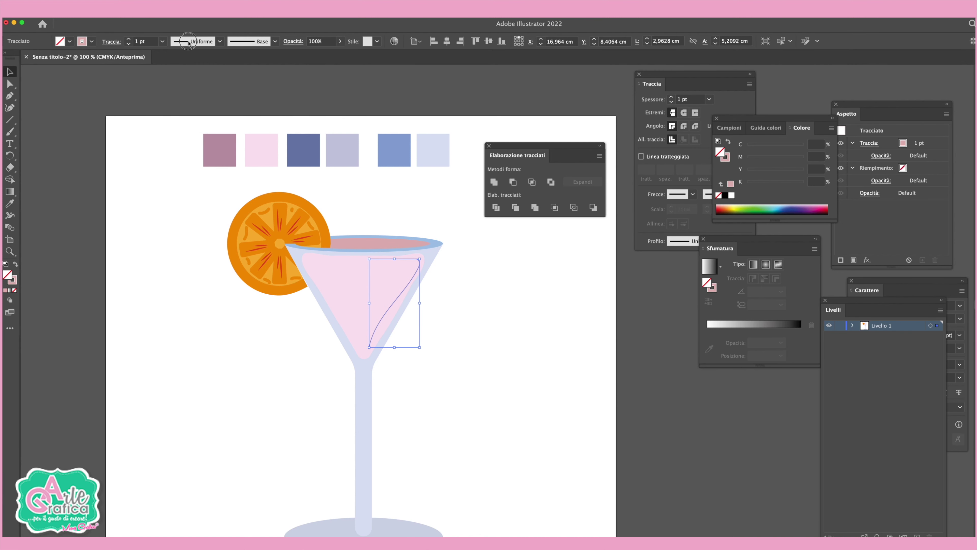
{"action": "left_click", "coordinate": [191, 75]}
{"action": "left_click", "coordinate": [127, 39]}
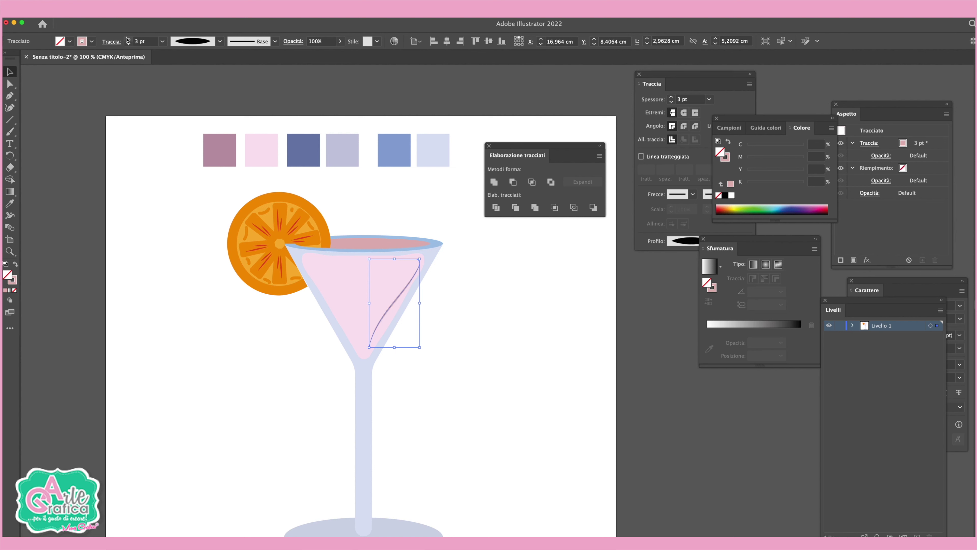
{"action": "left_click", "coordinate": [128, 39]}
{"action": "left_click", "coordinate": [341, 41]}
{"action": "left_click_drag", "start_coordinate": [337, 54], "coordinate": [312, 54]}
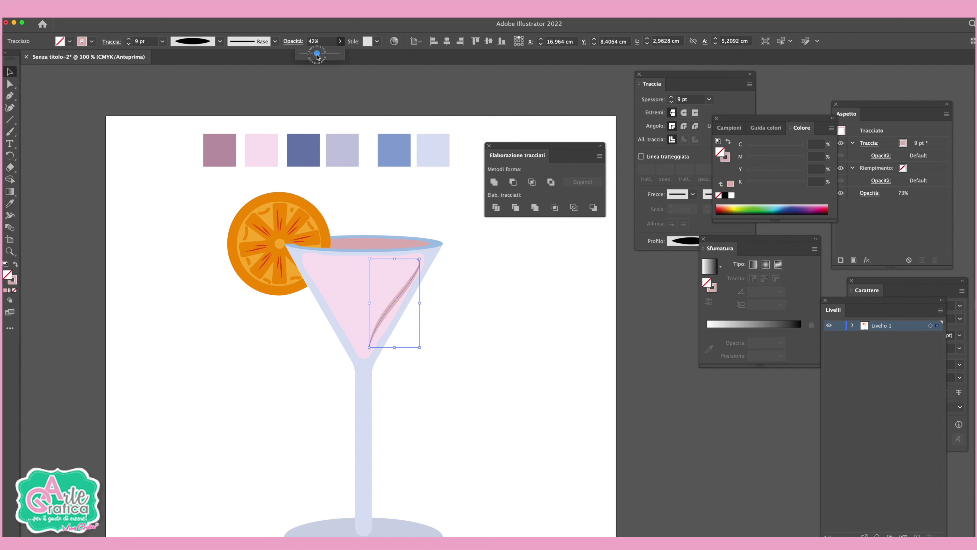
{"action": "left_click", "coordinate": [495, 324]}
Paint a short highlight near the glass's left rim at 26% opacity.
{"action": "key", "text": "a"}
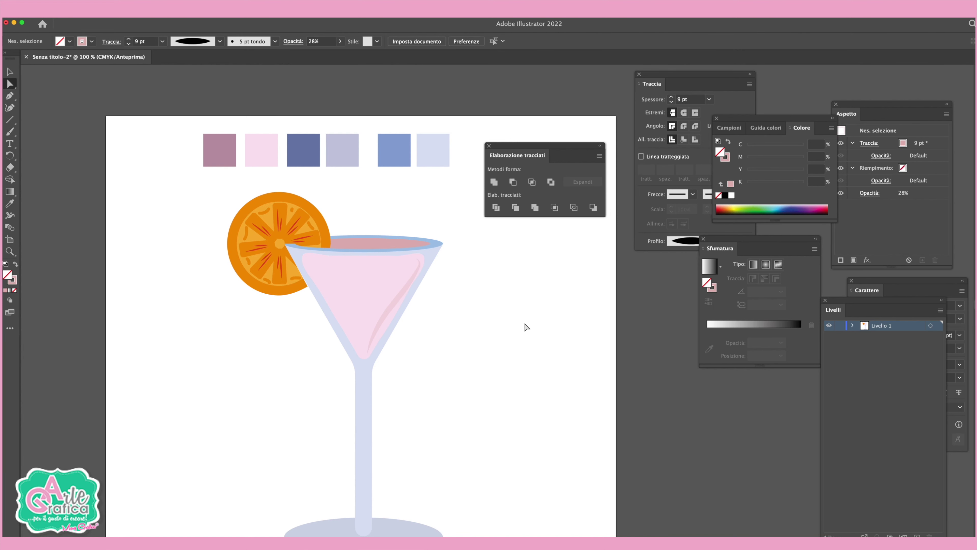
{"action": "key", "text": "b"}
{"action": "left_click_drag", "start_coordinate": [314, 256], "coordinate": [311, 271]}
{"action": "key", "text": "v"}
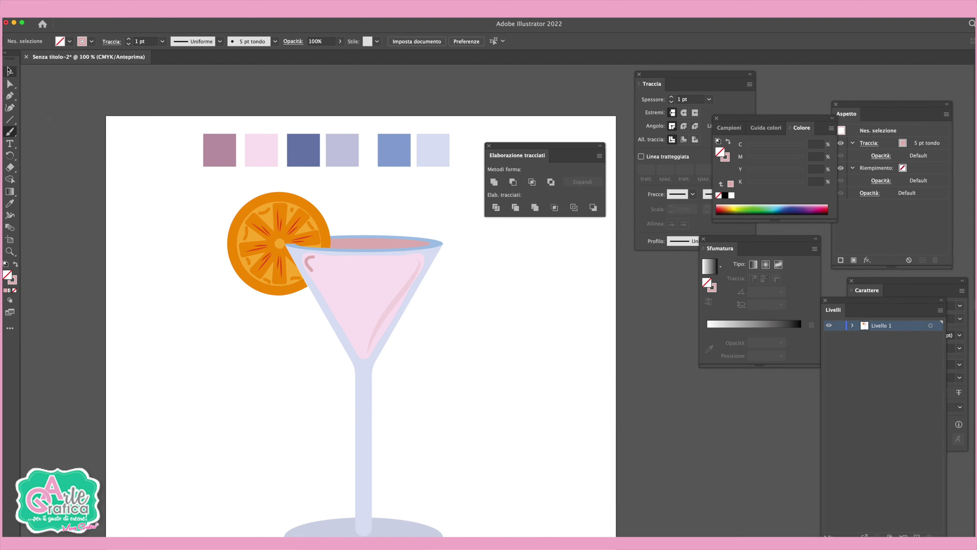
{"action": "left_click", "coordinate": [310, 257]}
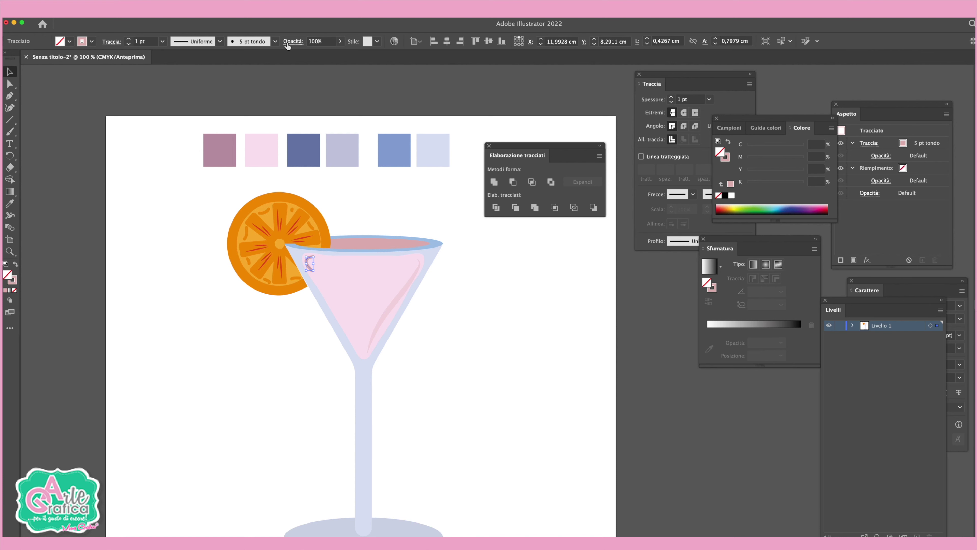
{"action": "left_click", "coordinate": [340, 41]}
{"action": "left_click_drag", "start_coordinate": [338, 54], "coordinate": [310, 54]}
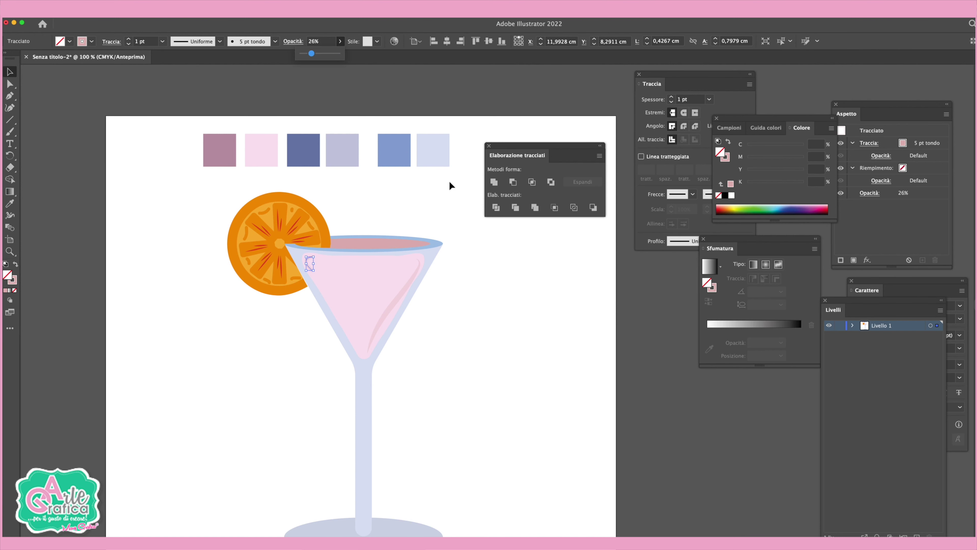
{"action": "left_click", "coordinate": [444, 261]}
Paint a thin stroke along the glass rim and select its stroke colour.
{"action": "left_click_drag", "start_coordinate": [457, 311], "coordinate": [421, 268]}
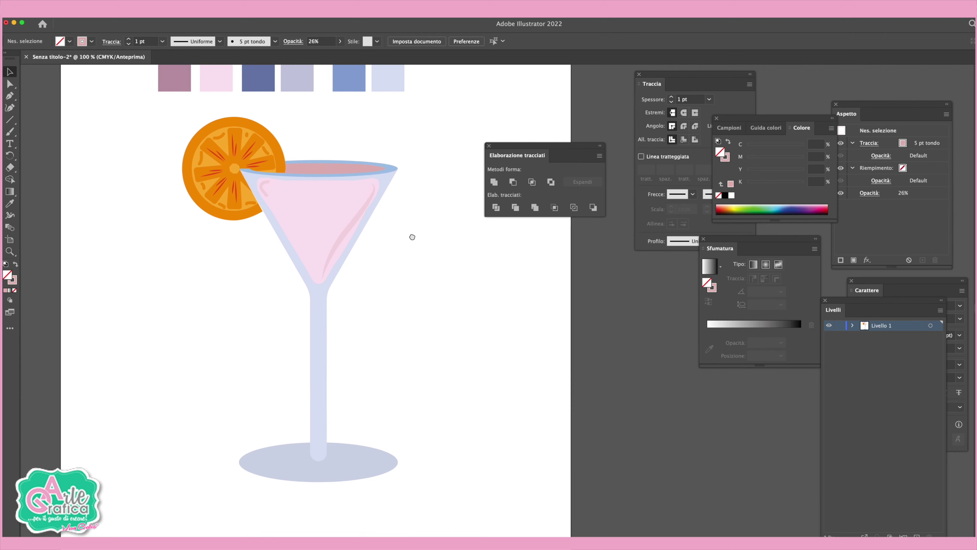
{"action": "left_click", "coordinate": [10, 131]}
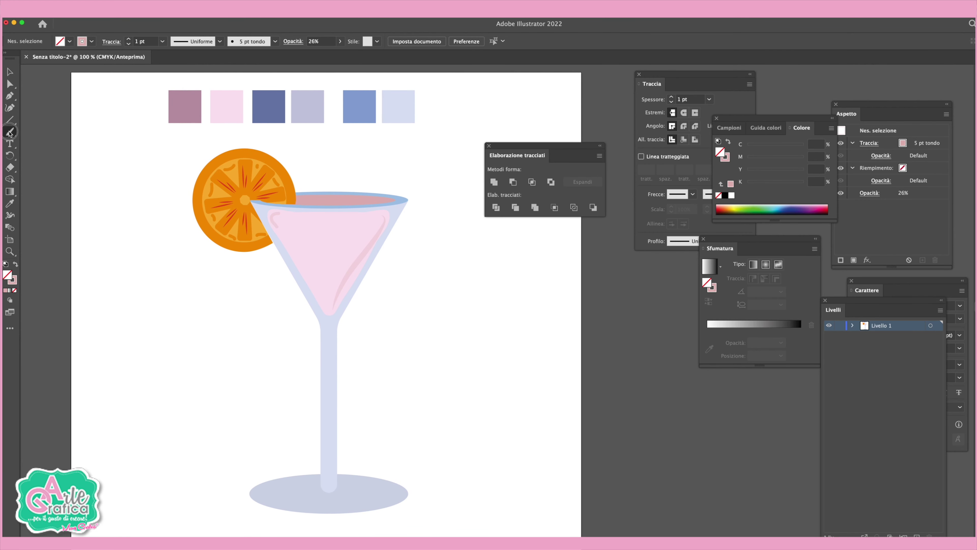
{"action": "left_click_drag", "start_coordinate": [388, 198], "coordinate": [345, 197]}
{"action": "key", "text": "v"}
{"action": "left_click", "coordinate": [369, 196]}
{"action": "left_click", "coordinate": [723, 155]}
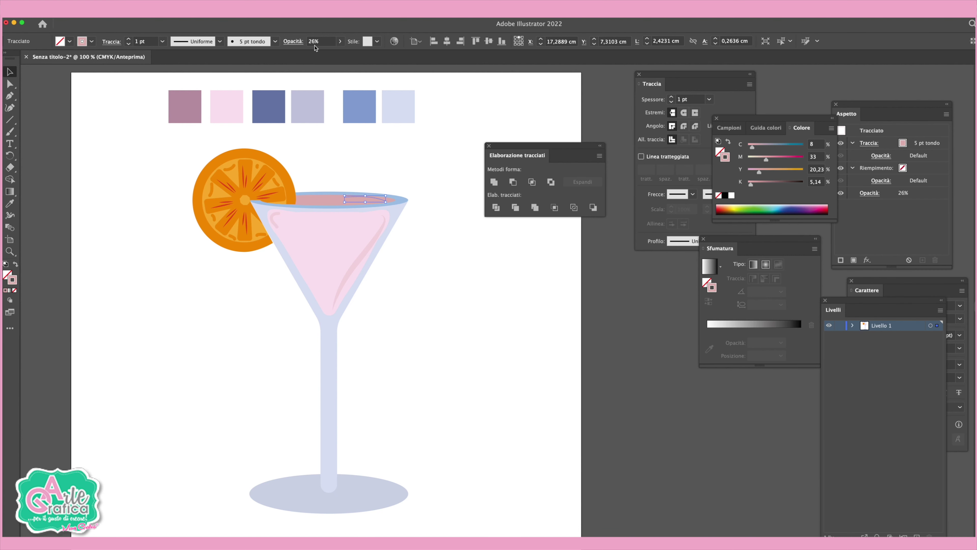
Make the rim stroke a white tapered Base line, 4 pt, at 54% opacity.
{"action": "left_click", "coordinate": [116, 14]}
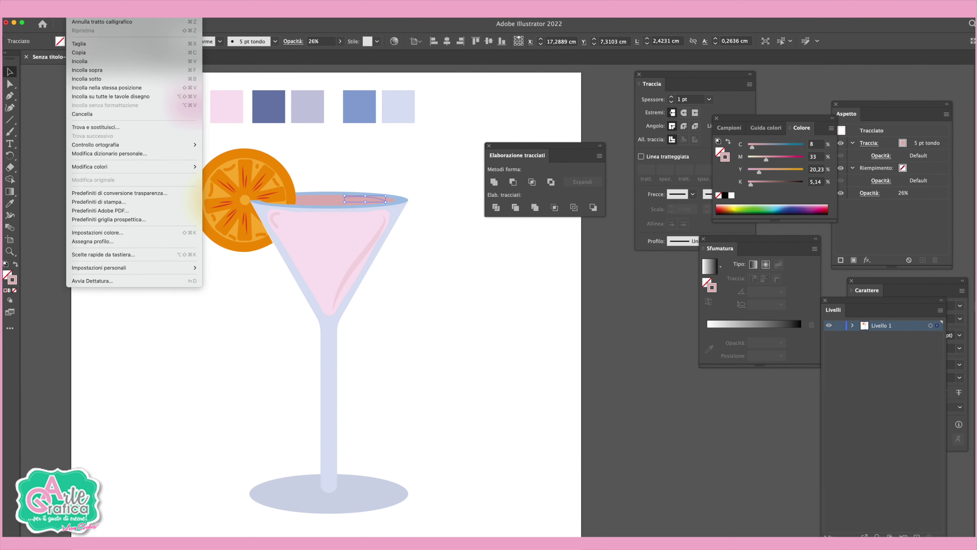
{"action": "right_click", "coordinate": [448, 135]}
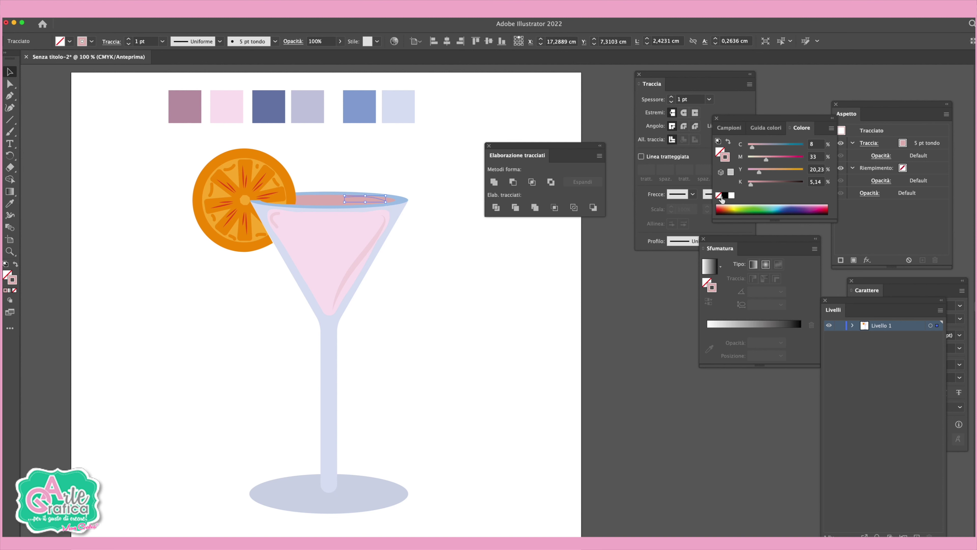
{"action": "left_click", "coordinate": [731, 196]}
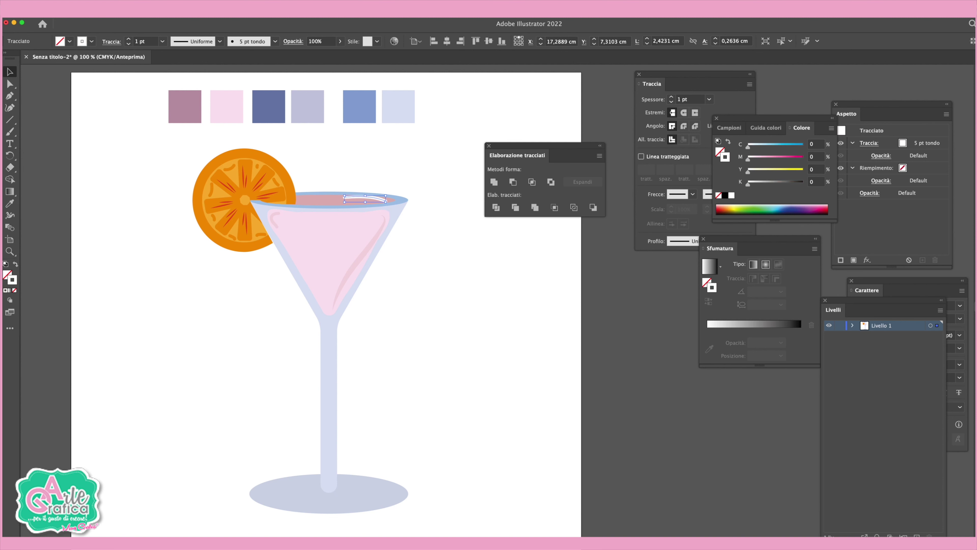
{"action": "left_click", "coordinate": [275, 41]}
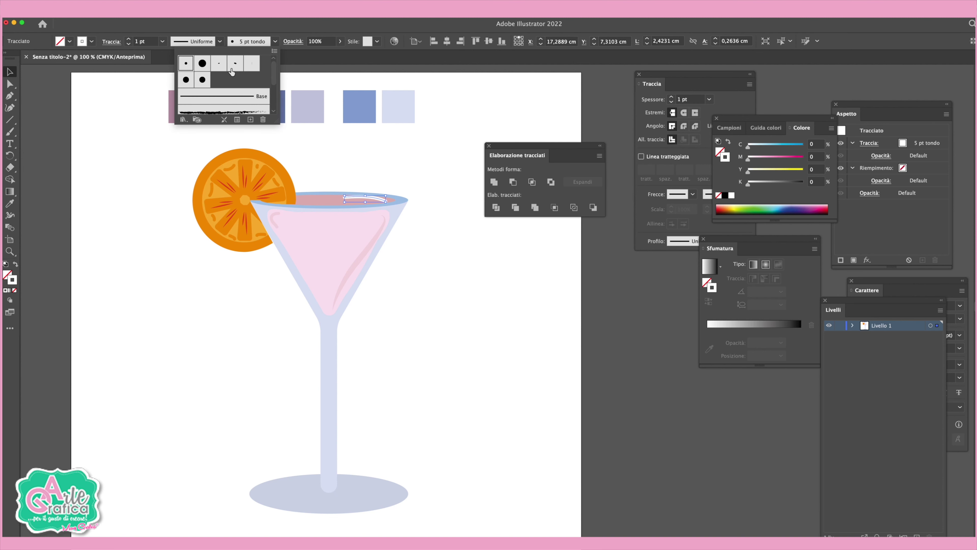
{"action": "left_click", "coordinate": [215, 97]}
{"action": "left_click", "coordinate": [208, 40]}
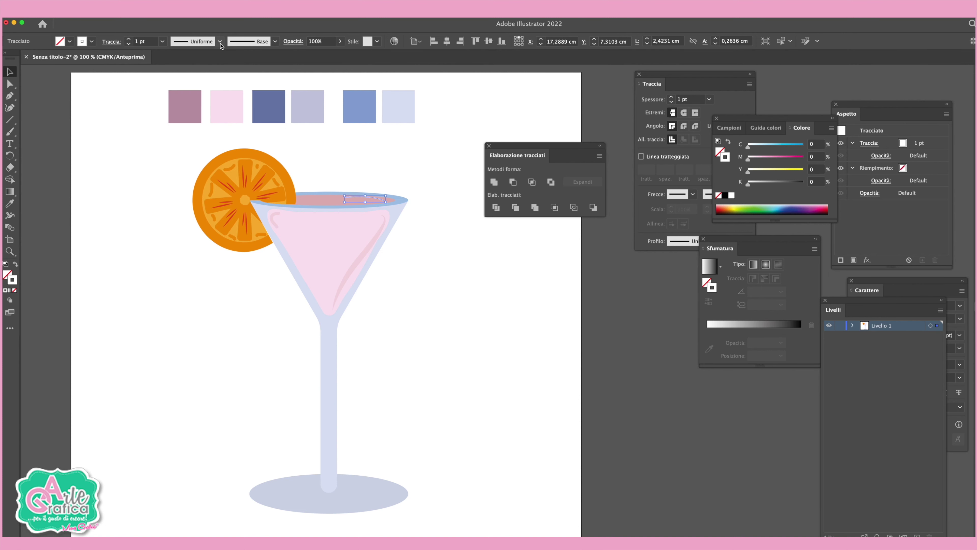
{"action": "left_click", "coordinate": [199, 75]}
{"action": "left_click", "coordinate": [129, 39]}
{"action": "left_click", "coordinate": [130, 39]}
{"action": "left_click", "coordinate": [340, 41]}
{"action": "left_click_drag", "start_coordinate": [340, 54], "coordinate": [325, 54]}
{"action": "left_click", "coordinate": [439, 152]}
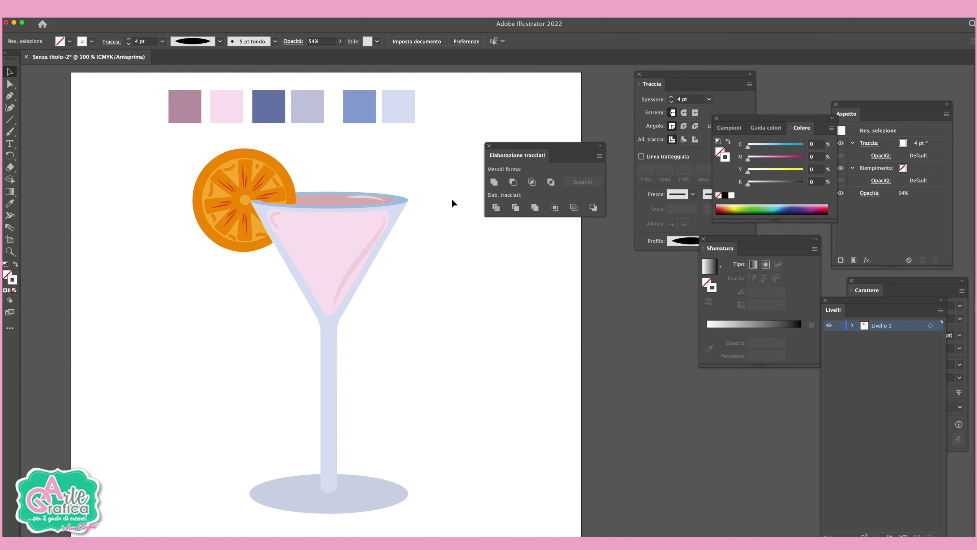
Paint a white highlight down the stem at 36% opacity.
{"action": "left_click", "coordinate": [10, 131]}
{"action": "left_click_drag", "start_coordinate": [330, 323], "coordinate": [323, 483]}
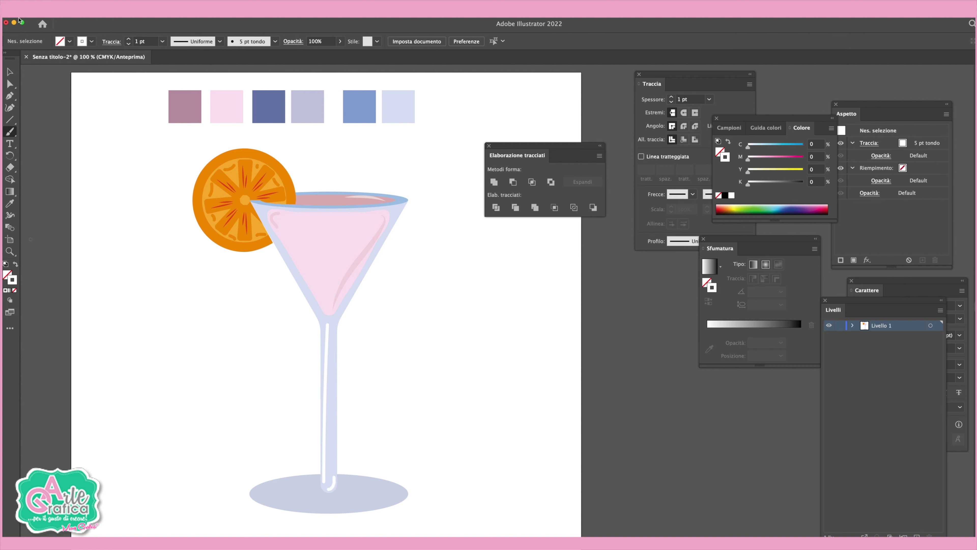
{"action": "left_click", "coordinate": [10, 72]}
{"action": "left_click", "coordinate": [326, 366]}
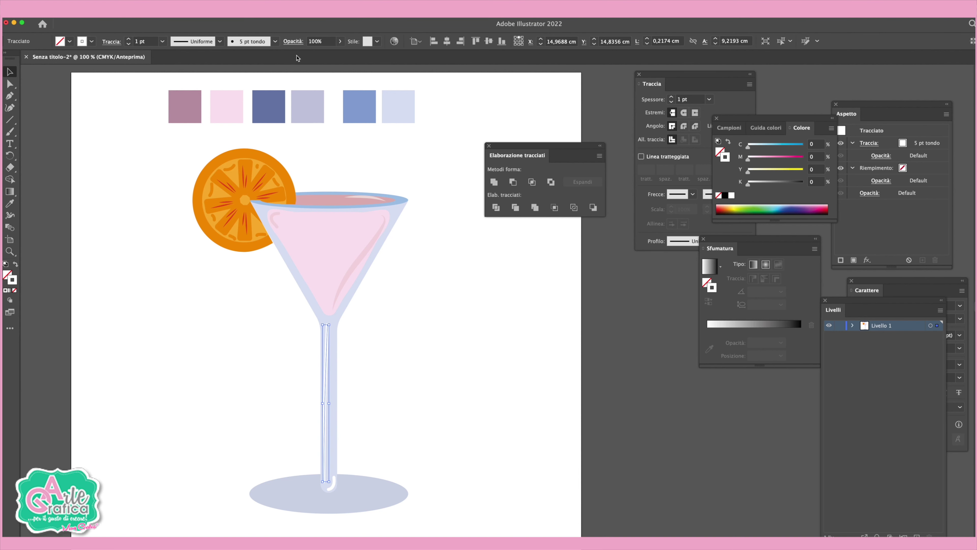
{"action": "left_click", "coordinate": [340, 41]}
{"action": "left_click_drag", "start_coordinate": [339, 53], "coordinate": [315, 53]}
{"action": "left_click", "coordinate": [428, 436]}
Fade the base highlight to 32% and paint a short white stroke by the orange.
{"action": "left_click", "coordinate": [330, 481]}
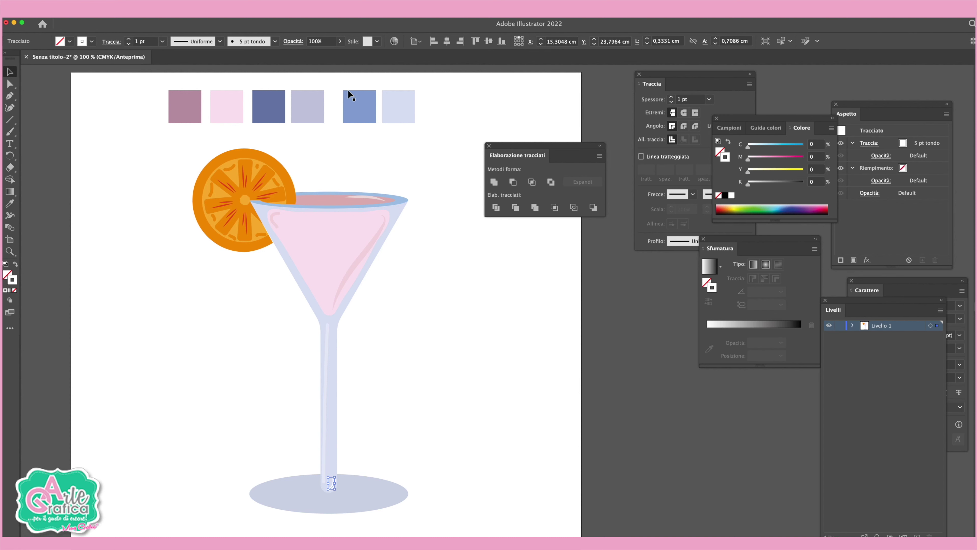
{"action": "left_click", "coordinate": [340, 41]}
{"action": "left_click_drag", "start_coordinate": [339, 53], "coordinate": [313, 53]}
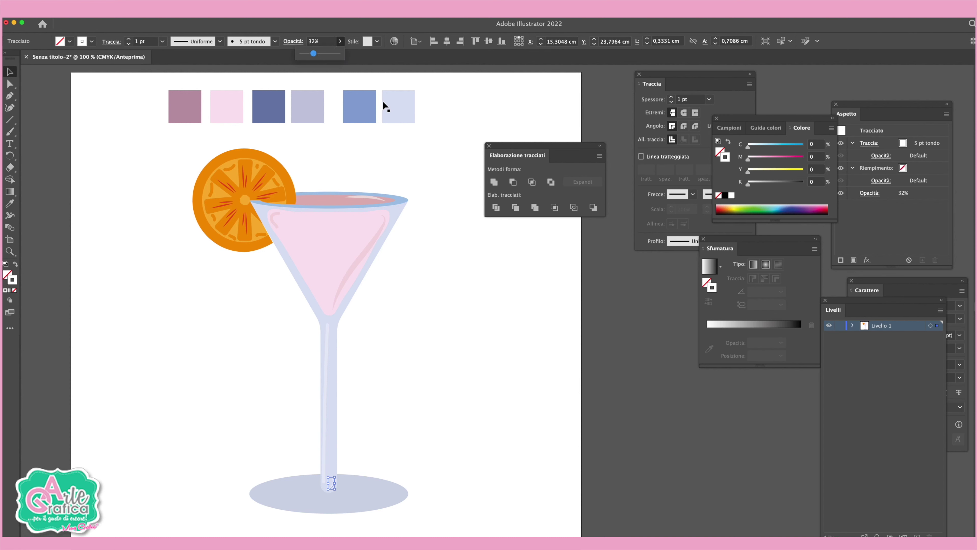
{"action": "left_click", "coordinate": [452, 293]}
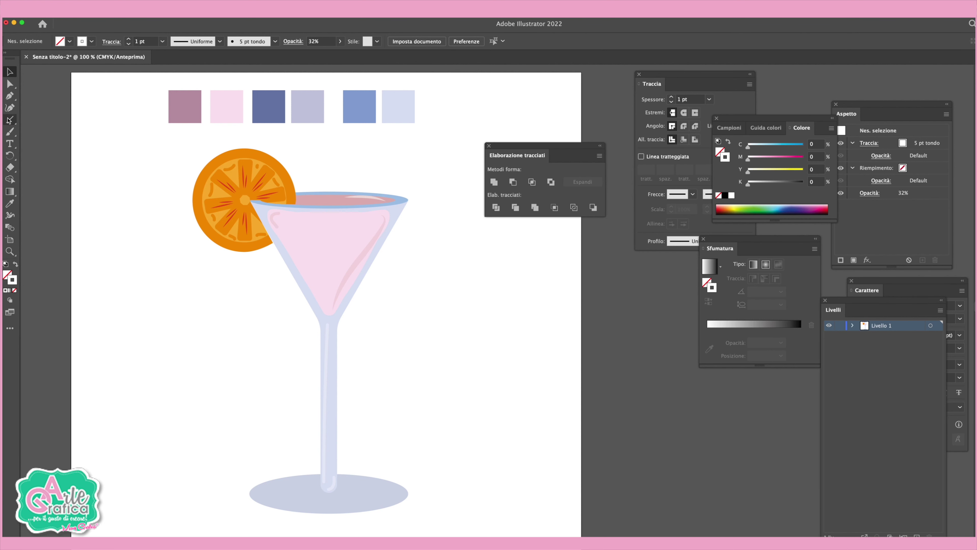
{"action": "left_click", "coordinate": [10, 132]}
{"action": "left_click_drag", "start_coordinate": [252, 201], "coordinate": [285, 251]}
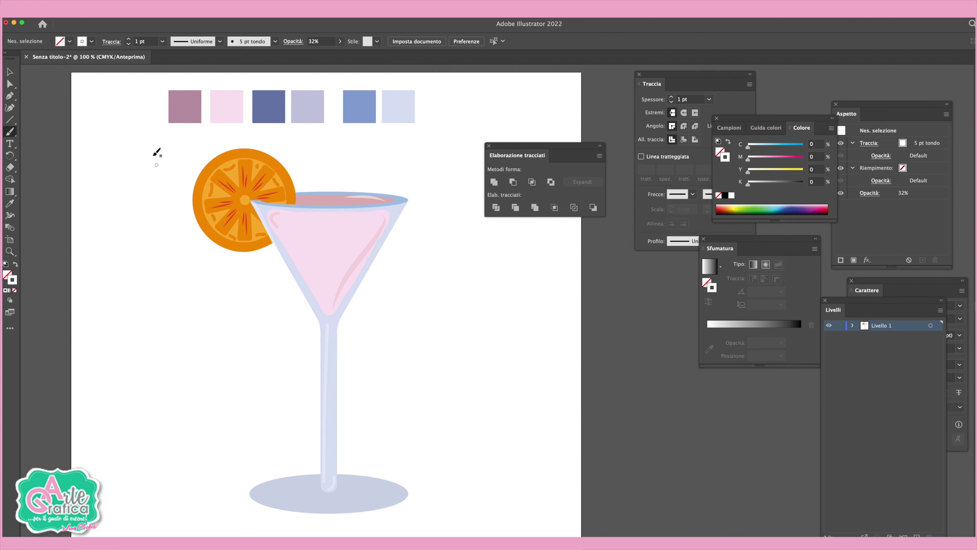
Recolour the short stroke by the rim to a light blue tint.
{"action": "left_click", "coordinate": [10, 71]}
{"action": "left_click", "coordinate": [270, 223]}
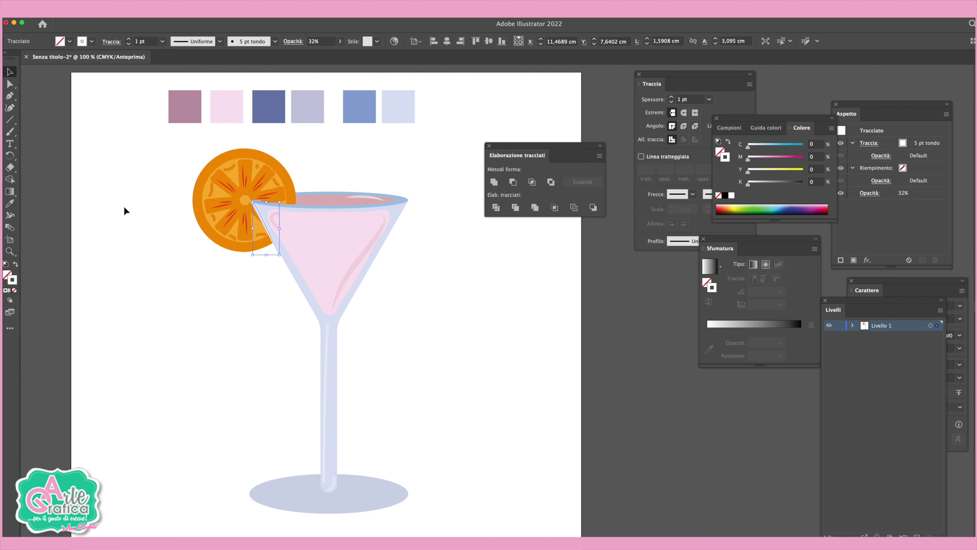
{"action": "left_click", "coordinate": [773, 147]}
{"action": "left_click_drag", "start_coordinate": [758, 182], "coordinate": [776, 187]}
{"action": "left_click", "coordinate": [39, 175]}
Paint a light-blue highlight stroke along the glass rim.
{"action": "key", "text": "a"}
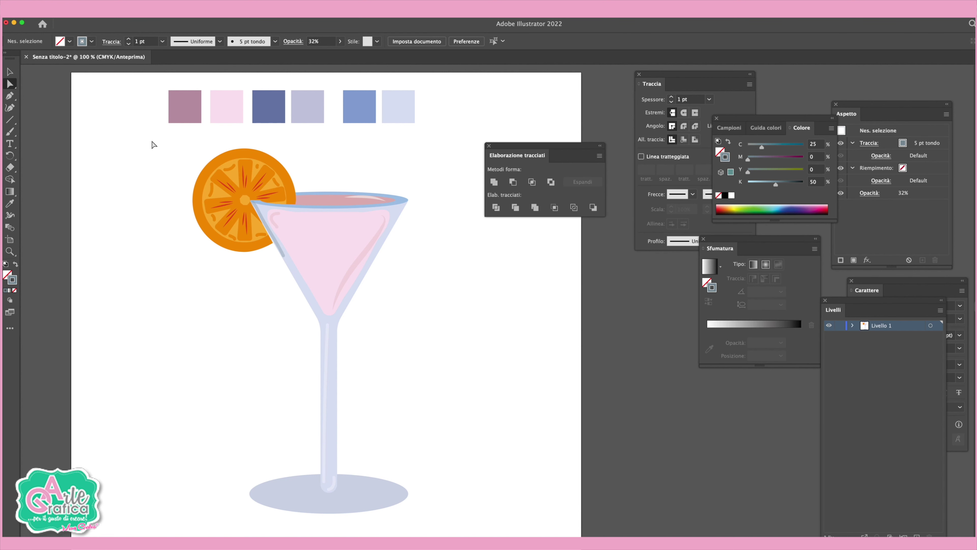
{"action": "left_click", "coordinate": [10, 131]}
{"action": "left_click_drag", "start_coordinate": [260, 201], "coordinate": [303, 208]}
{"action": "left_click", "coordinate": [9, 71]}
{"action": "left_click", "coordinate": [284, 209]}
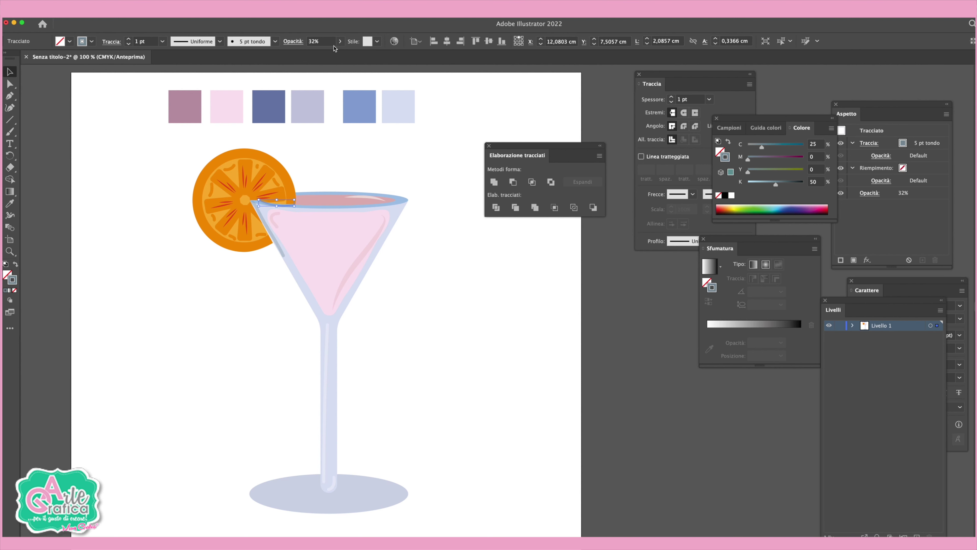
Bring the orange slice group in front of the glass via Arrange > Bring to Front.
{"action": "left_click", "coordinate": [277, 179]}
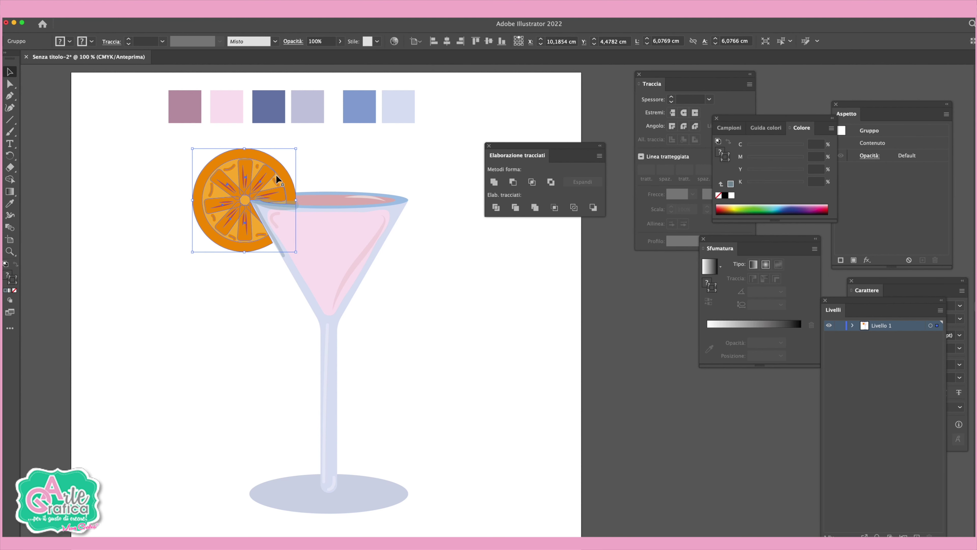
{"action": "right_click", "coordinate": [276, 176]}
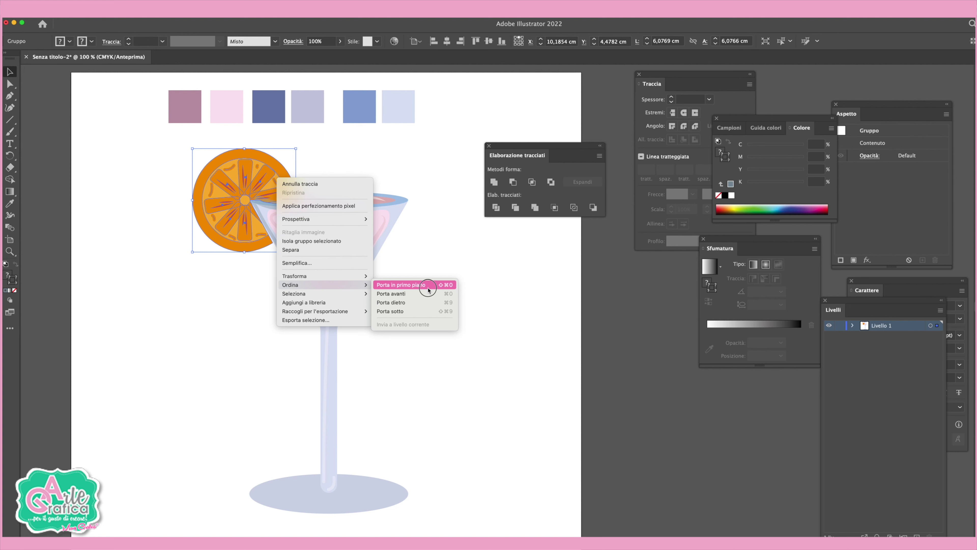
{"action": "left_click", "coordinate": [428, 288]}
{"action": "left_click", "coordinate": [428, 285]}
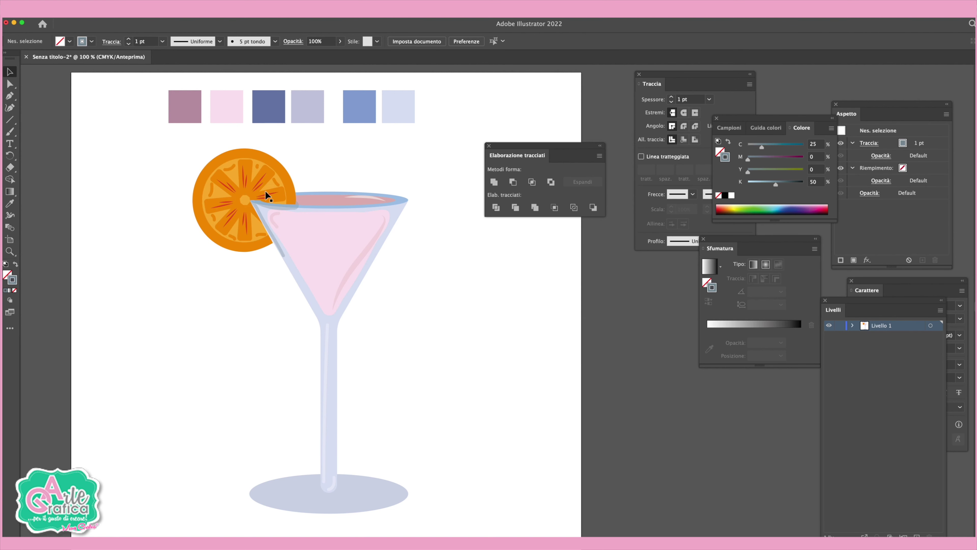
{"action": "left_click", "coordinate": [273, 208]}
{"action": "left_click", "coordinate": [475, 269]}
{"action": "left_click", "coordinate": [9, 132]}
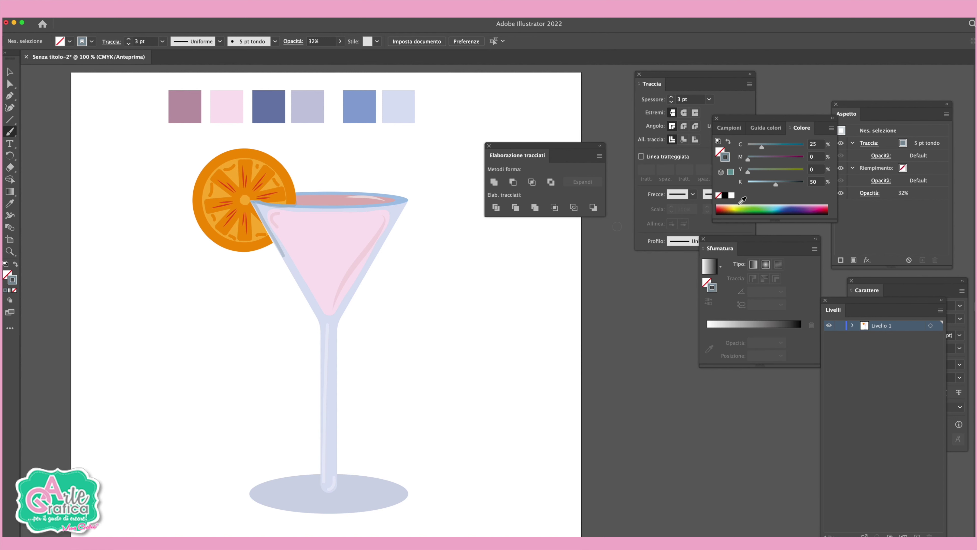
Make the bowl's right-side stroke black and apply the Base brush to it.
{"action": "left_click", "coordinate": [725, 196]}
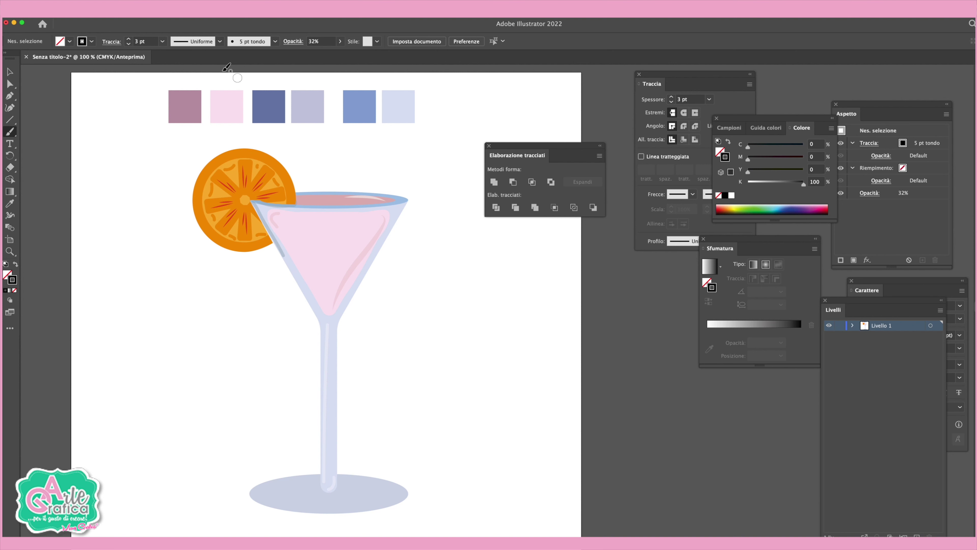
{"action": "left_click", "coordinate": [265, 43]}
{"action": "left_click", "coordinate": [227, 97]}
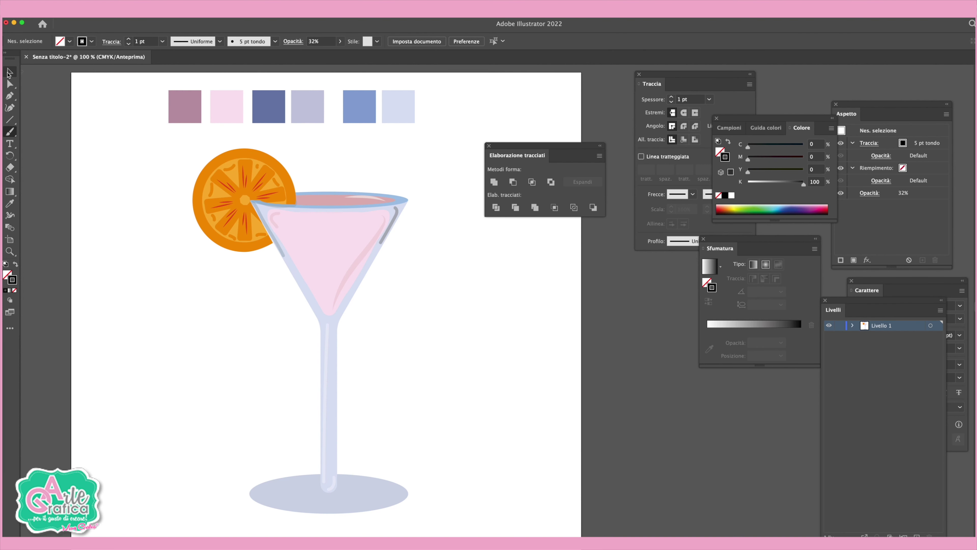
{"action": "left_click", "coordinate": [10, 73]}
{"action": "left_click", "coordinate": [389, 230]}
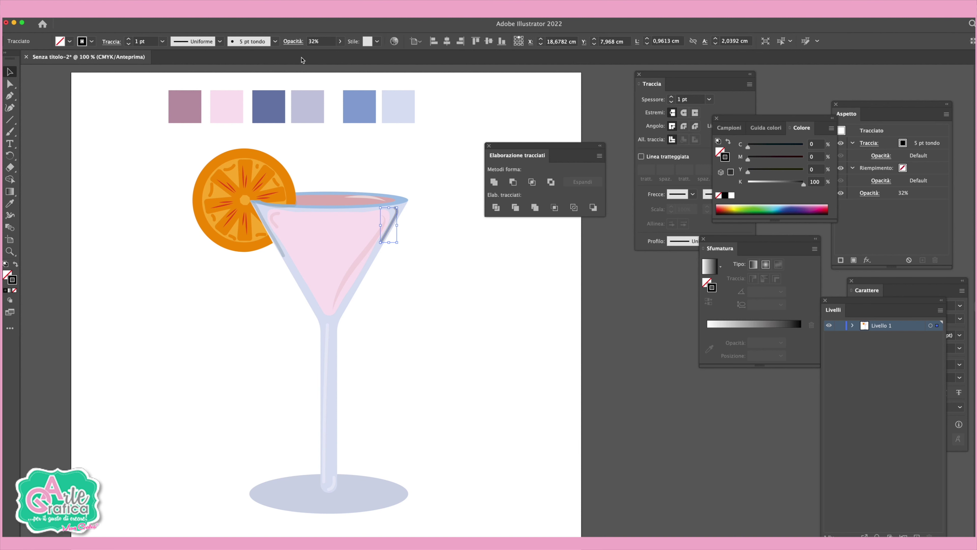
{"action": "left_click", "coordinate": [275, 41]}
{"action": "left_click", "coordinate": [240, 96]}
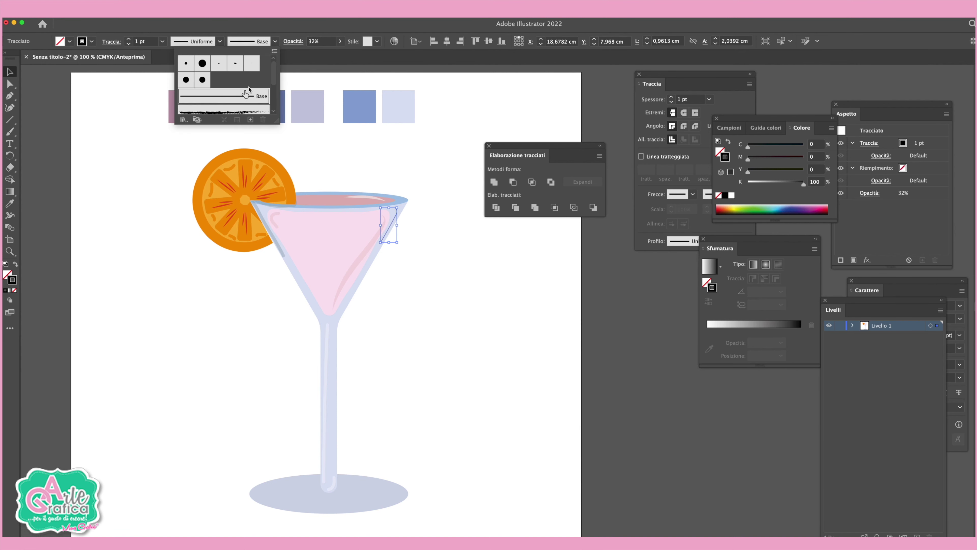
Set that stroke to 100% opacity, an elliptical width profile and 2 pt weight.
{"action": "left_click", "coordinate": [340, 41]}
{"action": "left_click_drag", "start_coordinate": [313, 53], "coordinate": [354, 53]}
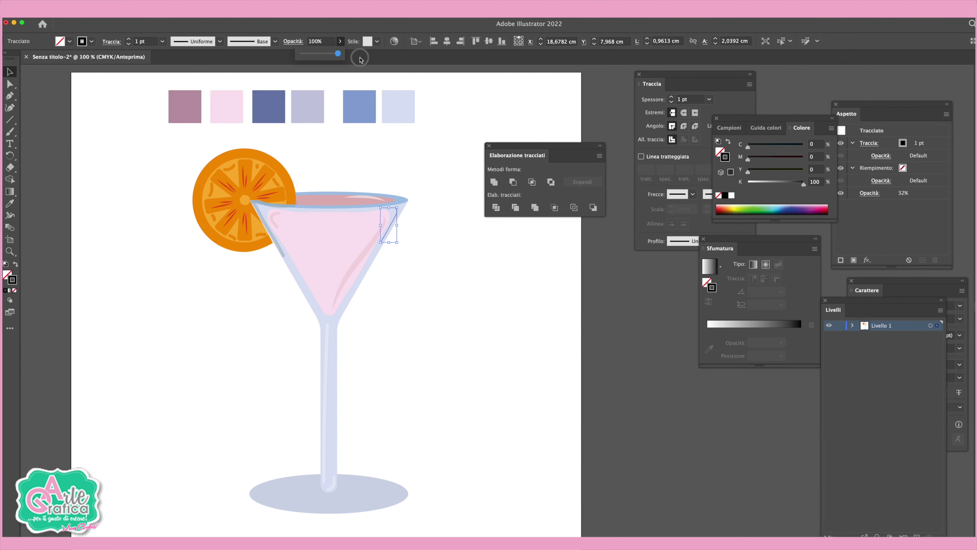
{"action": "left_click", "coordinate": [221, 42]}
{"action": "left_click", "coordinate": [221, 42]}
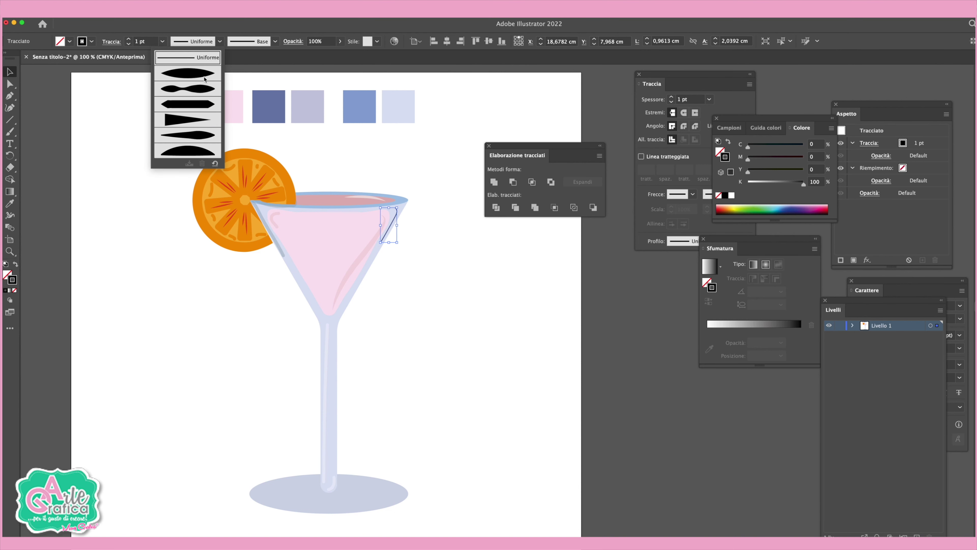
{"action": "left_click", "coordinate": [215, 79]}
{"action": "left_click", "coordinate": [128, 38]}
Extend the right outline down the glass stem with the Pen tool, then begin the left outline.
{"action": "left_click", "coordinate": [10, 97]}
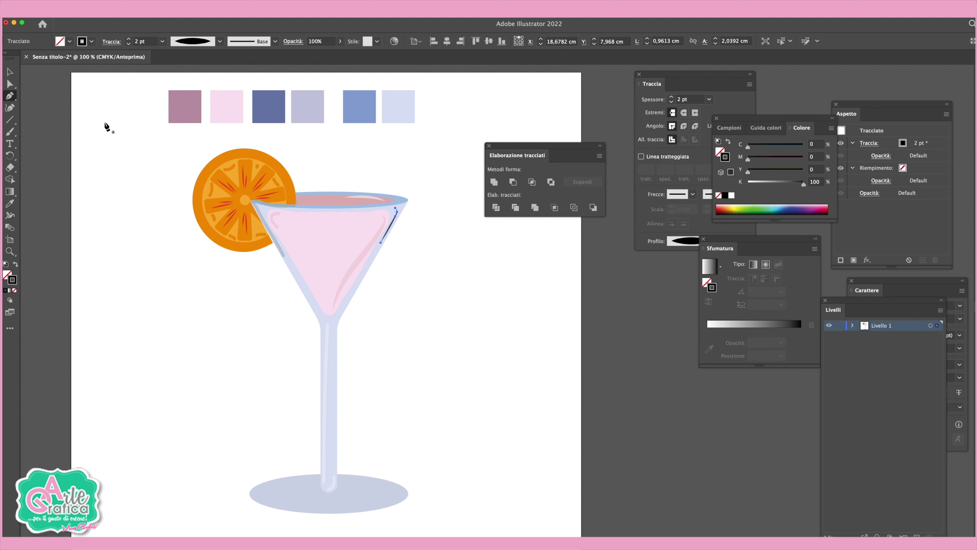
{"action": "left_click", "coordinate": [381, 242]}
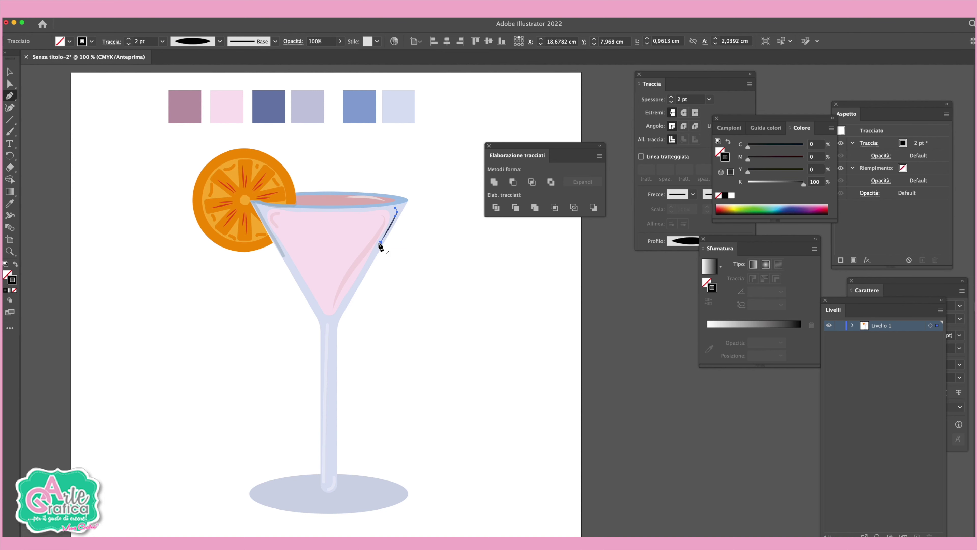
{"action": "left_click", "coordinate": [338, 314]}
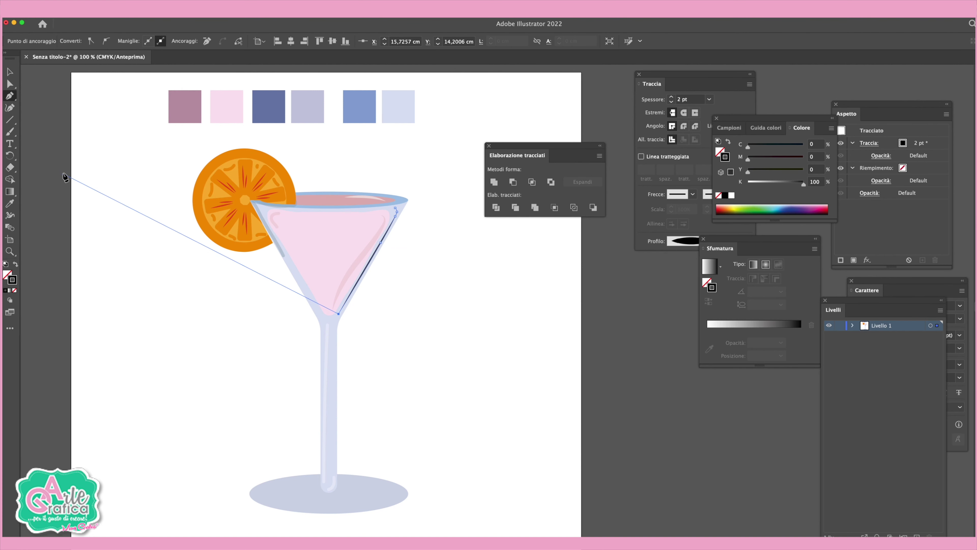
{"action": "left_click_drag", "start_coordinate": [333, 332], "coordinate": [334, 337]}
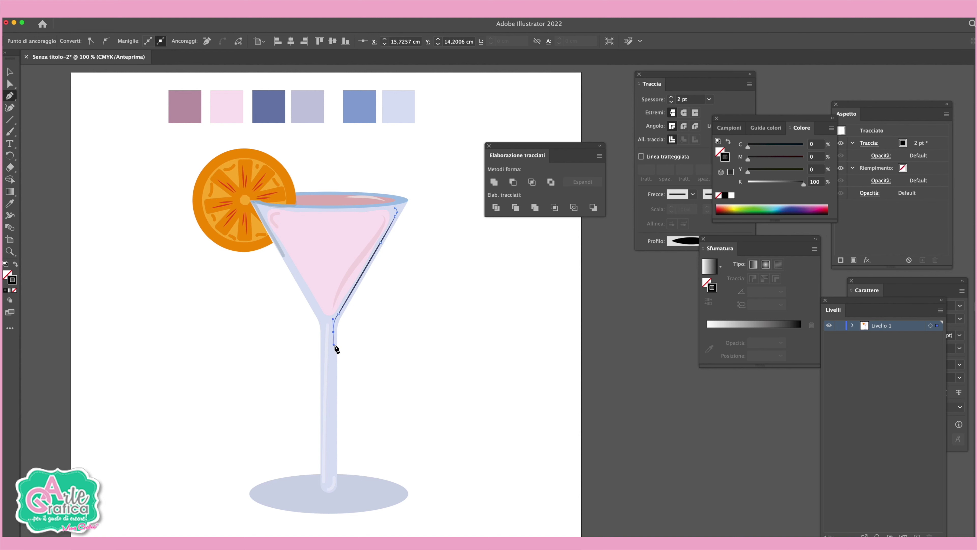
{"action": "key", "text": "v"}
{"action": "left_click", "coordinate": [375, 338]}
{"action": "left_click", "coordinate": [346, 306]}
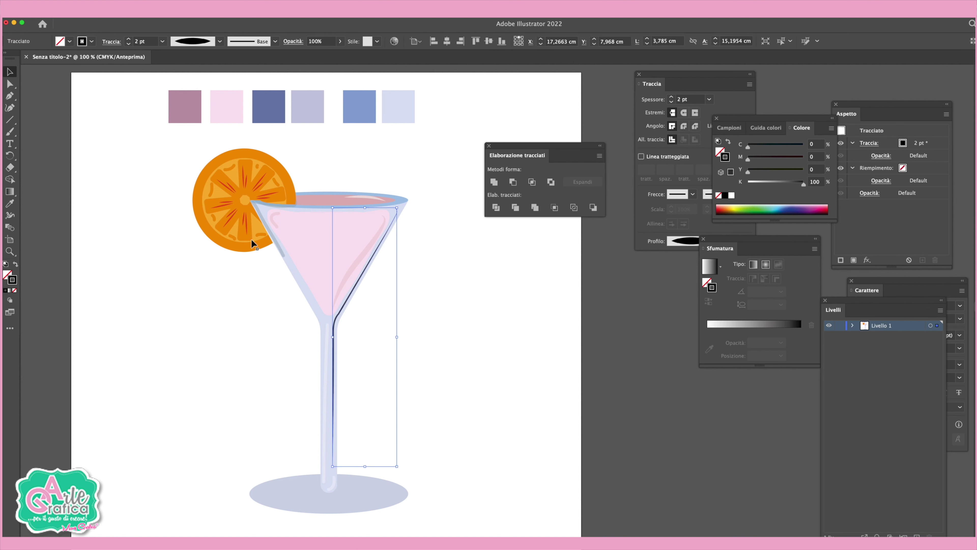
{"action": "left_click", "coordinate": [10, 84]}
{"action": "left_click", "coordinate": [346, 331]}
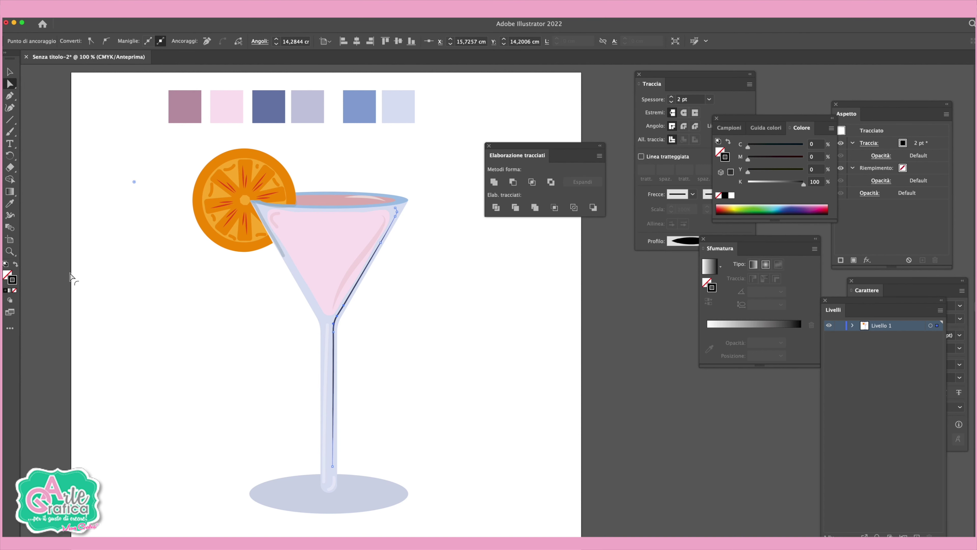
{"action": "key", "text": "p"}
{"action": "left_click", "coordinate": [266, 218]}
Draw the bowl's left outline and give it a tapered profile and thicker stroke.
{"action": "left_click", "coordinate": [329, 319]}
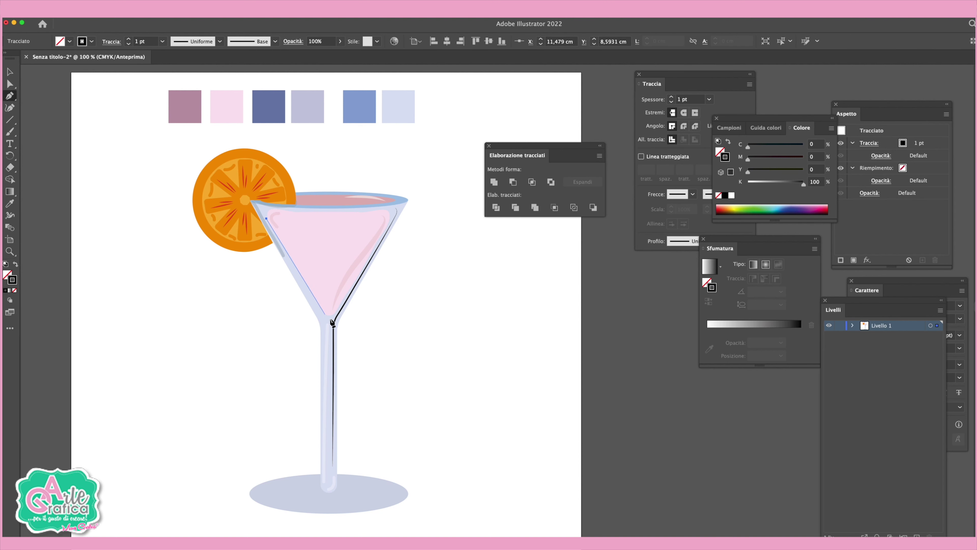
{"action": "left_click", "coordinate": [318, 302]}
{"action": "key", "text": "v"}
{"action": "left_click", "coordinate": [462, 299]}
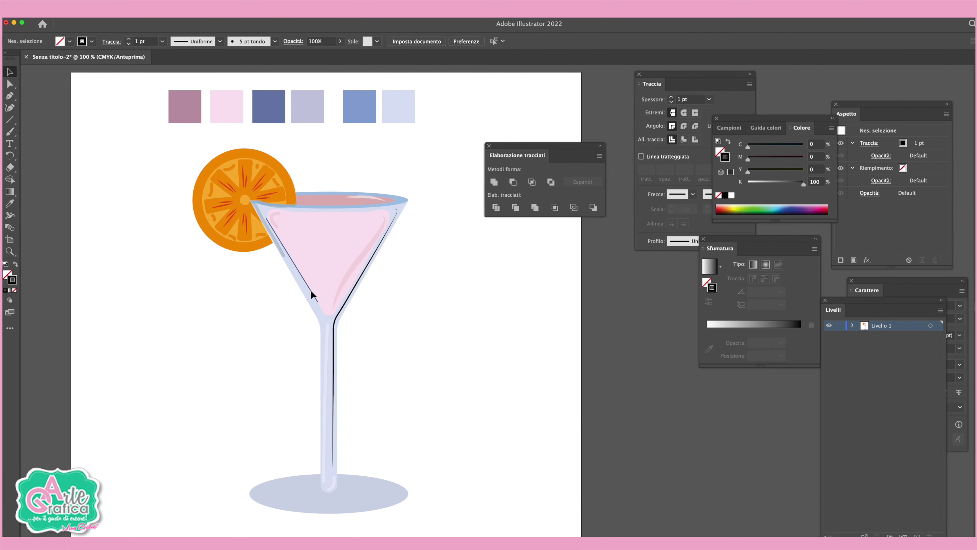
{"action": "left_click", "coordinate": [312, 294]}
{"action": "left_click", "coordinate": [219, 41]}
{"action": "left_click", "coordinate": [199, 80]}
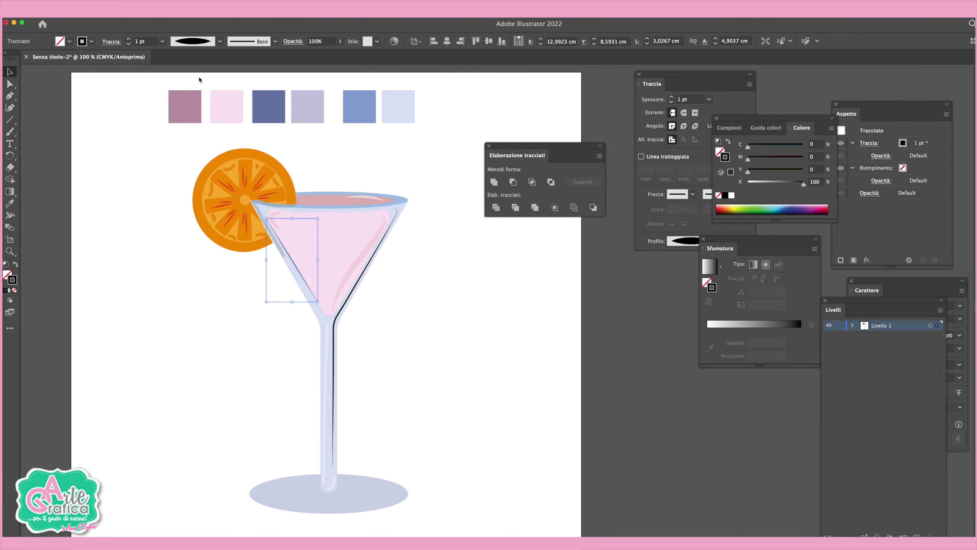
{"action": "left_click", "coordinate": [129, 39]}
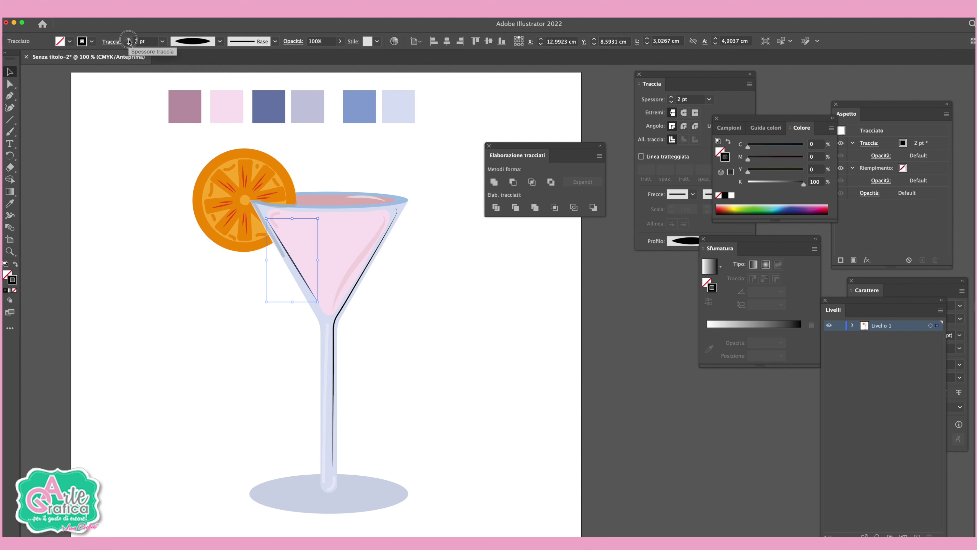
{"action": "left_click", "coordinate": [473, 379]}
Paint two eyes and a smiling mouth inside the glass as 0,5 pt strokes.
{"action": "key", "text": "b"}
{"action": "left_click_drag", "start_coordinate": [355, 232], "coordinate": [367, 231]}
{"action": "left_click_drag", "start_coordinate": [286, 230], "coordinate": [303, 226]}
{"action": "key", "text": "v"}
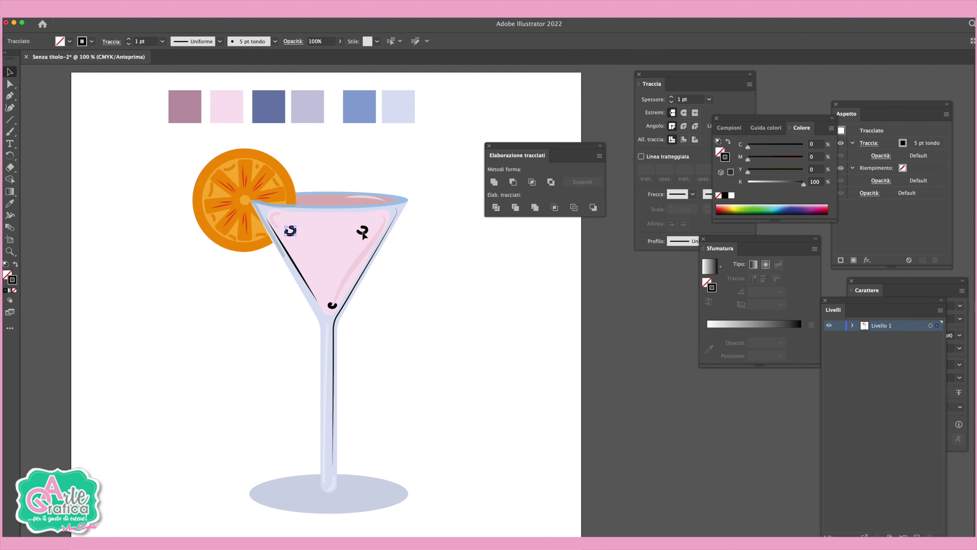
{"action": "left_click", "coordinate": [332, 305], "text": "shift"}
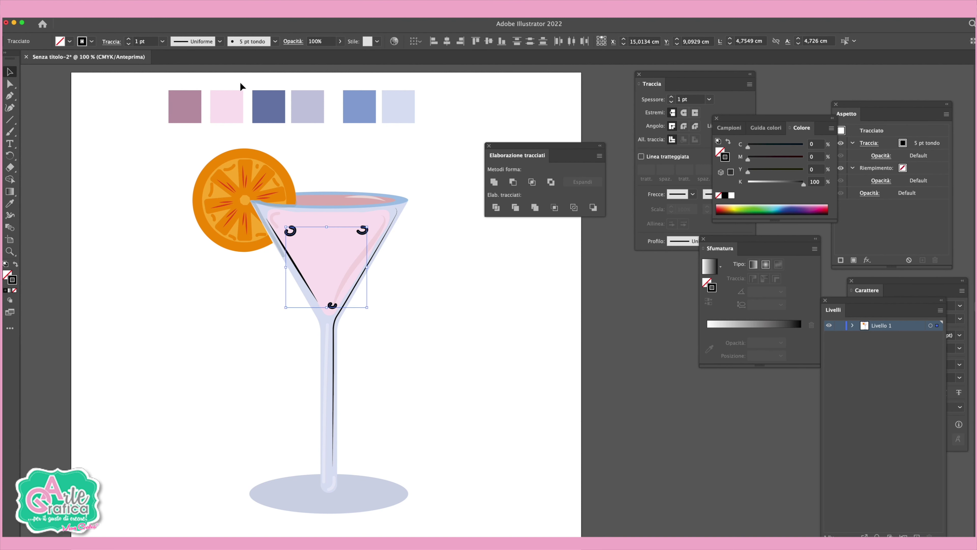
{"action": "left_click", "coordinate": [162, 41]}
{"action": "left_click", "coordinate": [169, 62]}
{"action": "left_click", "coordinate": [481, 286]}
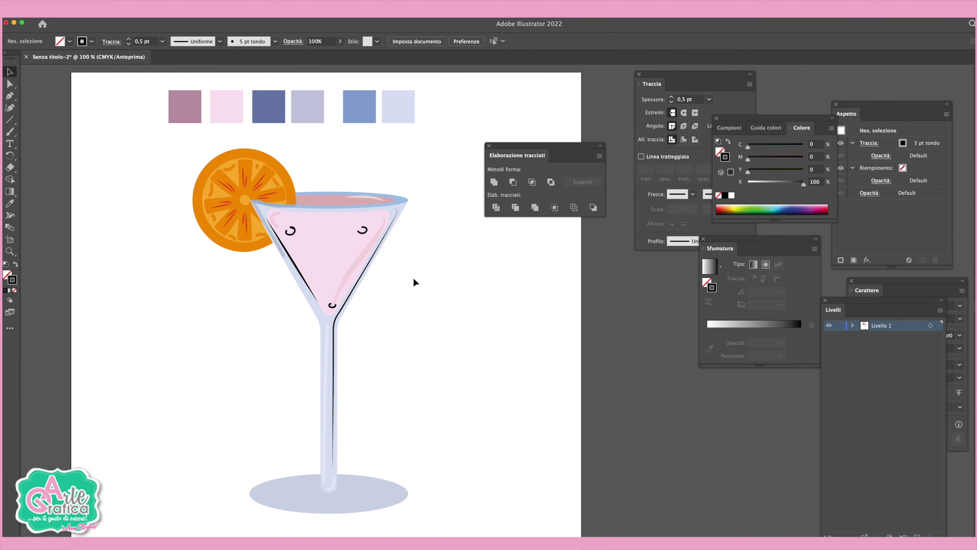
{"action": "left_click", "coordinate": [329, 206]}
Paste a rim copy in front with no fill and a tapered 2 pt black stroke.
{"action": "left_click", "coordinate": [112, 17]}
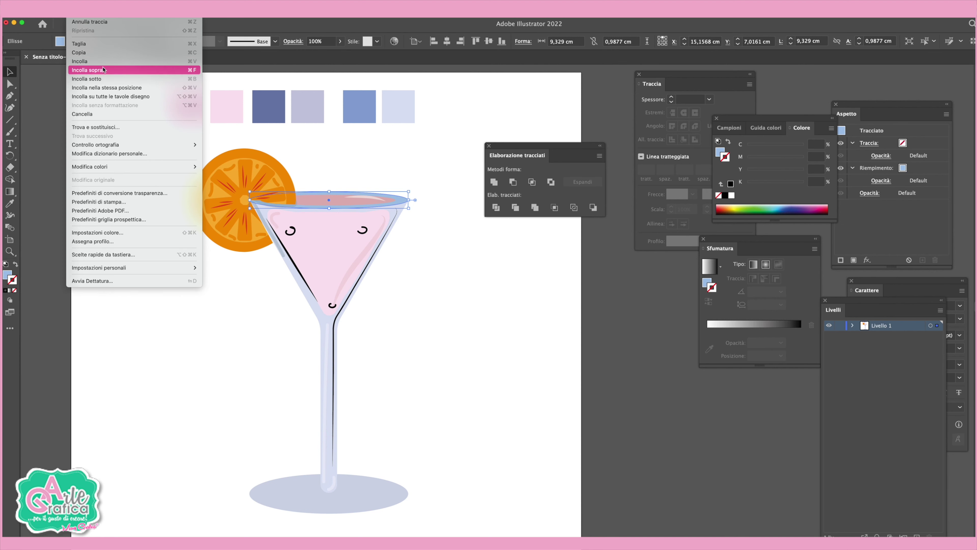
{"action": "key", "text": "Escape"}
{"action": "left_click", "coordinate": [79, 17]}
{"action": "left_click", "coordinate": [119, 69]}
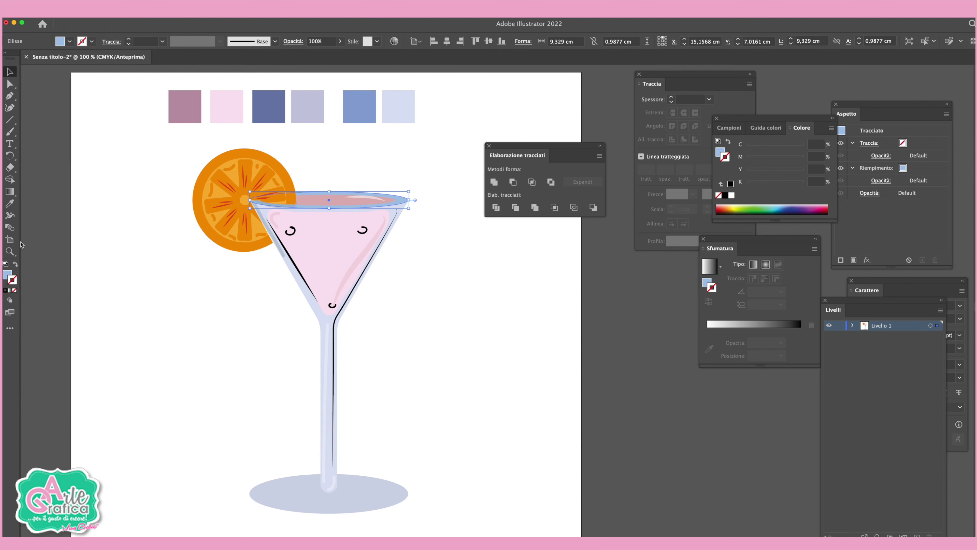
{"action": "left_click", "coordinate": [6, 264]}
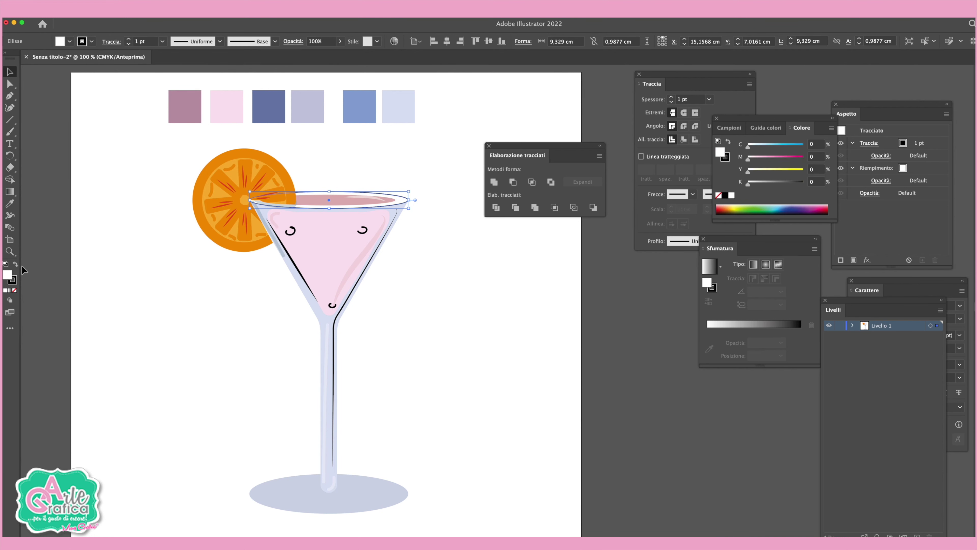
{"action": "left_click", "coordinate": [14, 291]}
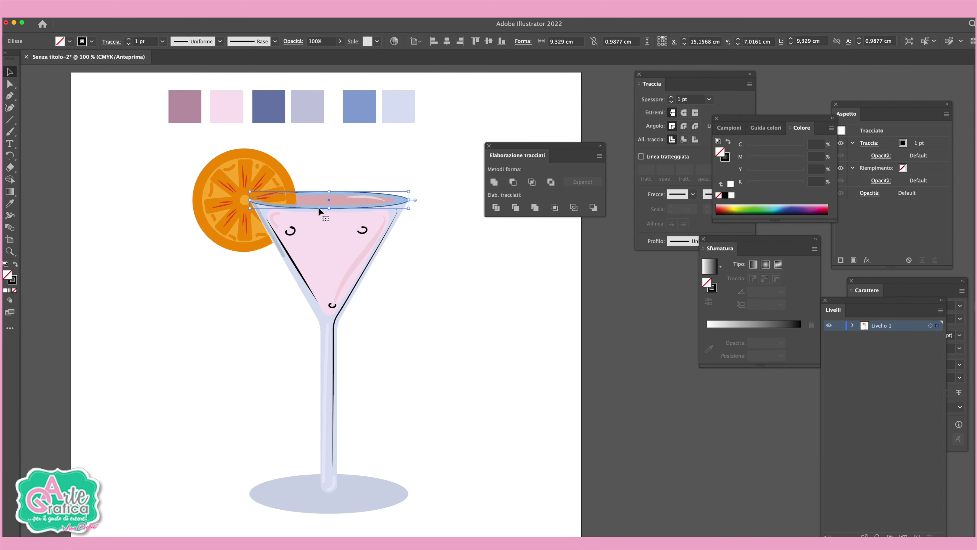
{"action": "left_click", "coordinate": [192, 41]}
{"action": "left_click", "coordinate": [190, 71]}
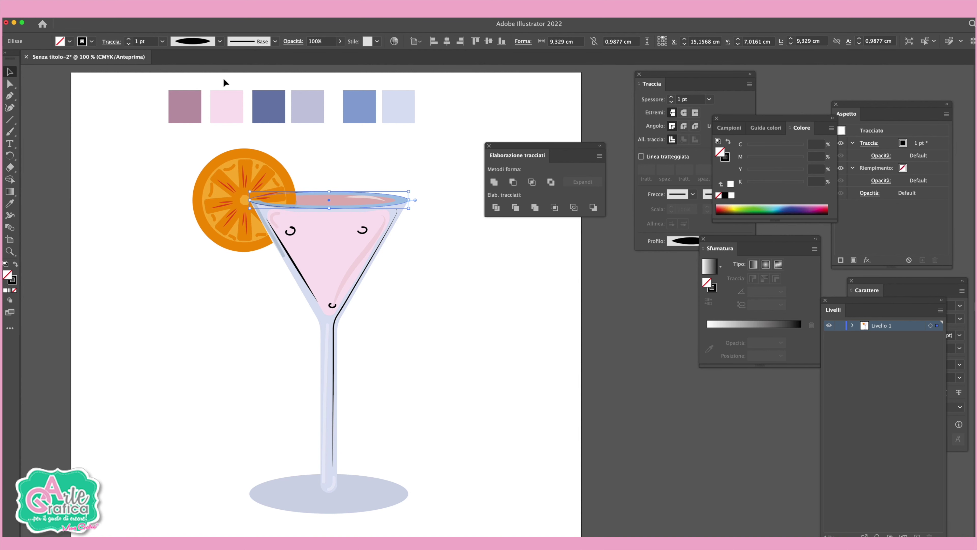
{"action": "left_click", "coordinate": [130, 39]}
{"action": "left_click", "coordinate": [495, 240]}
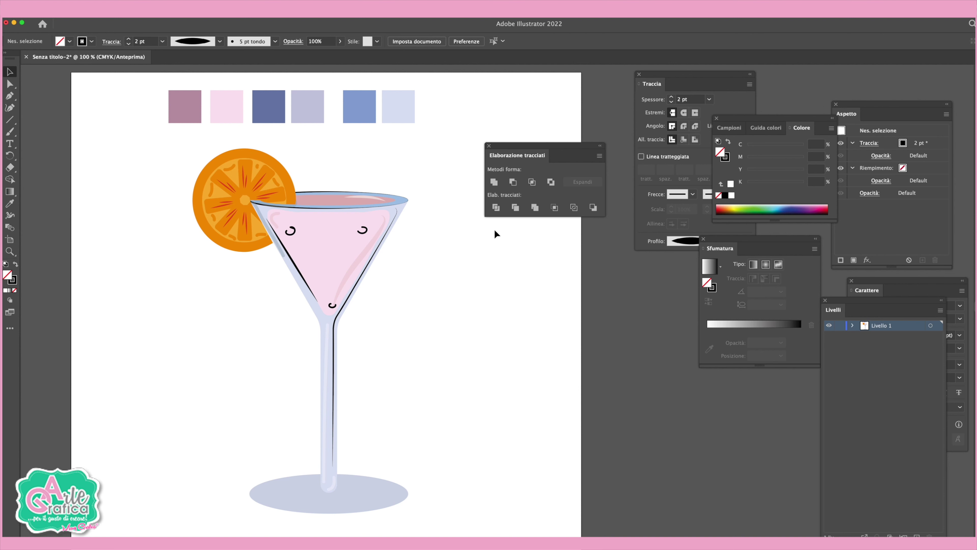
Give the glass bowl and stem a black 2 pt outline with an elliptical width profile.
{"action": "left_click", "coordinate": [336, 469]}
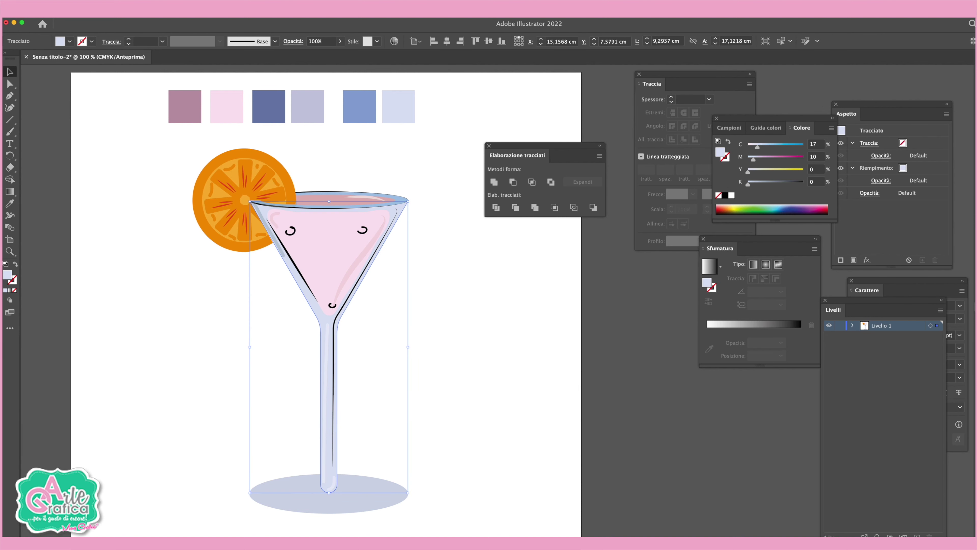
{"action": "left_click", "coordinate": [115, 8]}
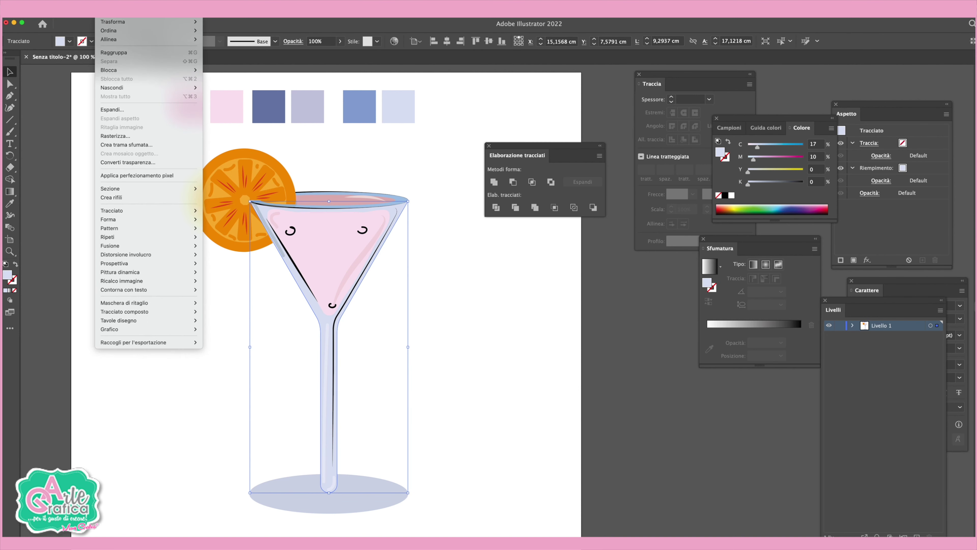
{"action": "left_click", "coordinate": [13, 277]}
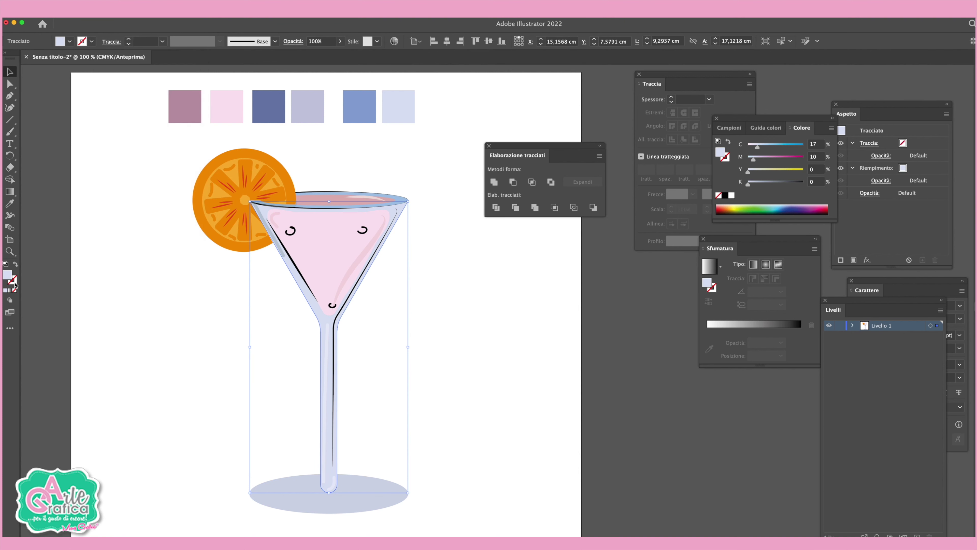
{"action": "left_click", "coordinate": [725, 195]}
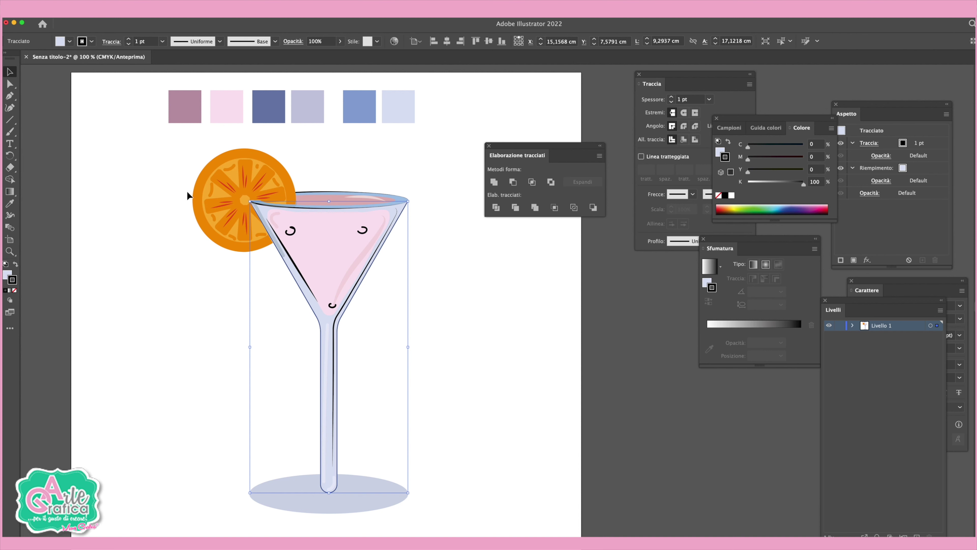
{"action": "left_click", "coordinate": [184, 45]}
{"action": "left_click", "coordinate": [178, 79]}
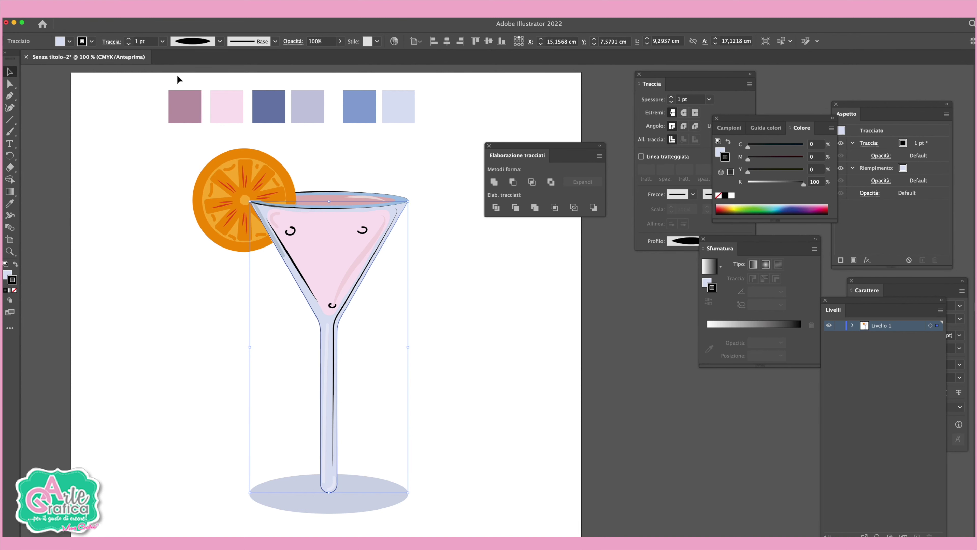
{"action": "left_click", "coordinate": [128, 38]}
{"action": "left_click", "coordinate": [496, 435]}
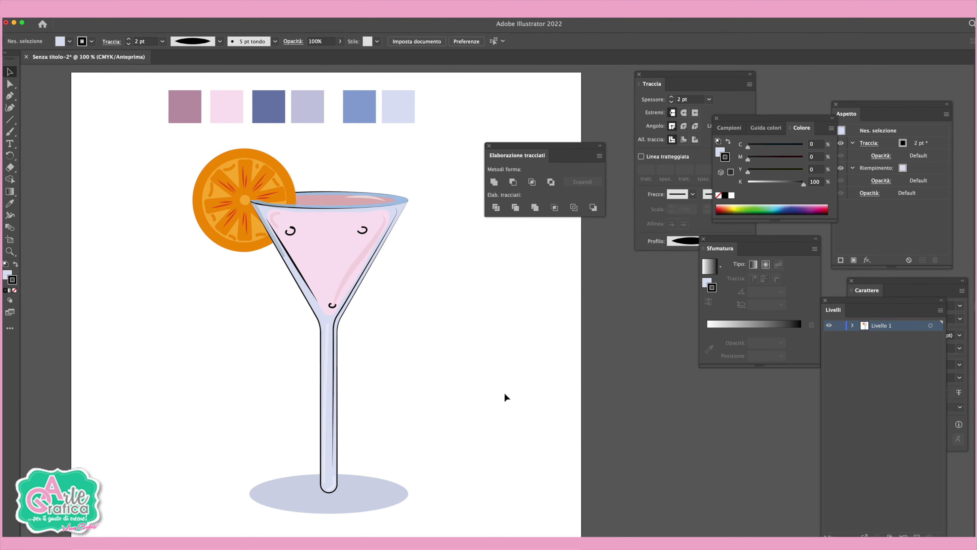
Give the base ellipse the same black 2 pt elliptical-profile outline.
{"action": "left_click", "coordinate": [389, 482]}
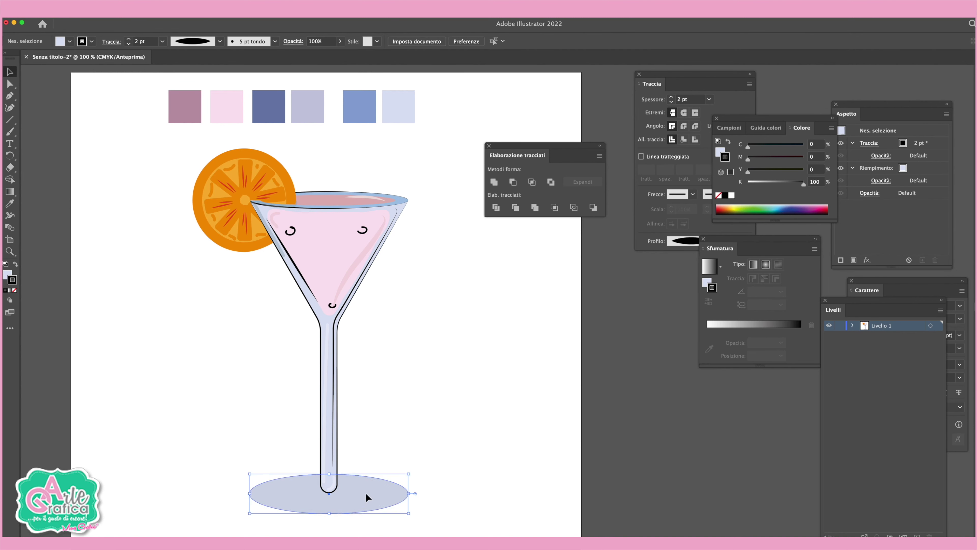
{"action": "left_click", "coordinate": [9, 290]}
{"action": "left_click", "coordinate": [198, 37]}
{"action": "left_click", "coordinate": [188, 80]}
{"action": "left_click", "coordinate": [128, 39]}
{"action": "left_click", "coordinate": [420, 381]}
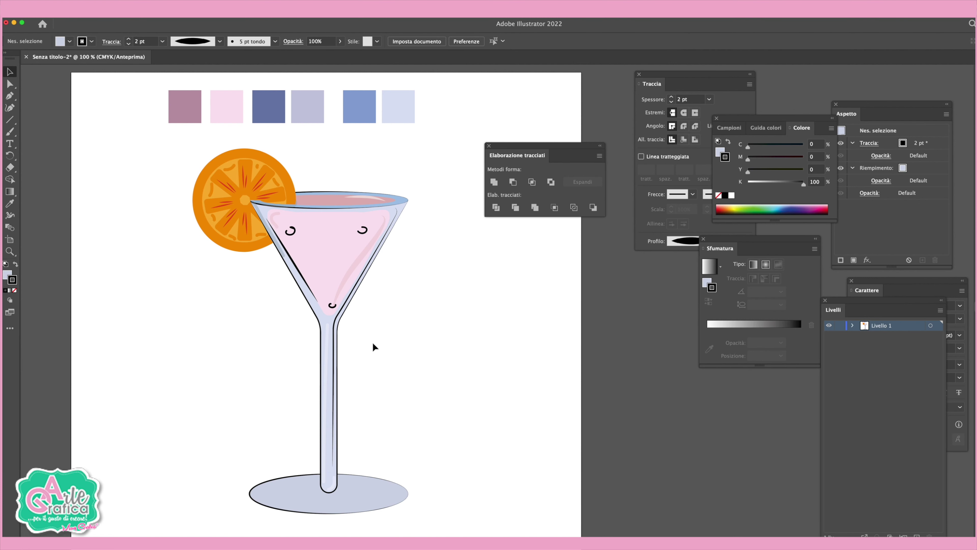
Paste a smaller, unfilled copy of the base ellipse in front and nudge it right.
{"action": "left_click", "coordinate": [376, 509]}
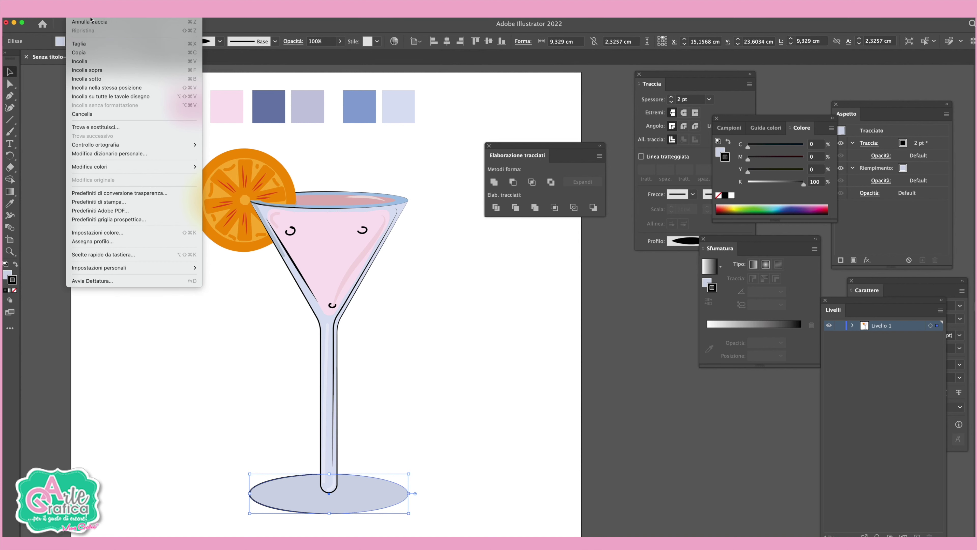
{"action": "left_click", "coordinate": [54, 50]}
{"action": "left_click", "coordinate": [81, 11]}
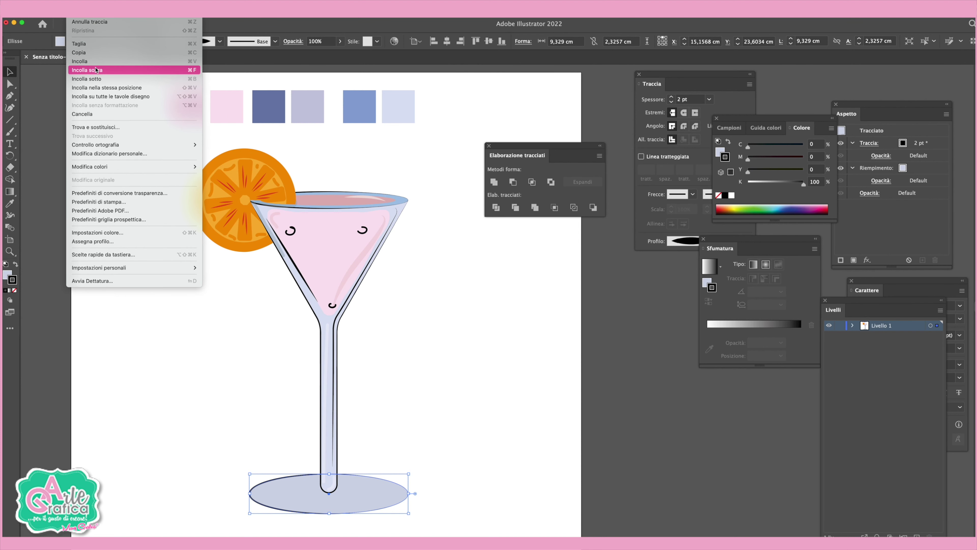
{"action": "left_click", "coordinate": [96, 70]}
{"action": "mouse_move", "coordinate": [409, 494]}
{"action": "left_mouse_down"}
{"action": "mouse_move", "coordinate": [393, 493]}
{"action": "mouse_move", "coordinate": [398, 478]}
{"action": "left_mouse_up"}
{"action": "left_click", "coordinate": [5, 274]}
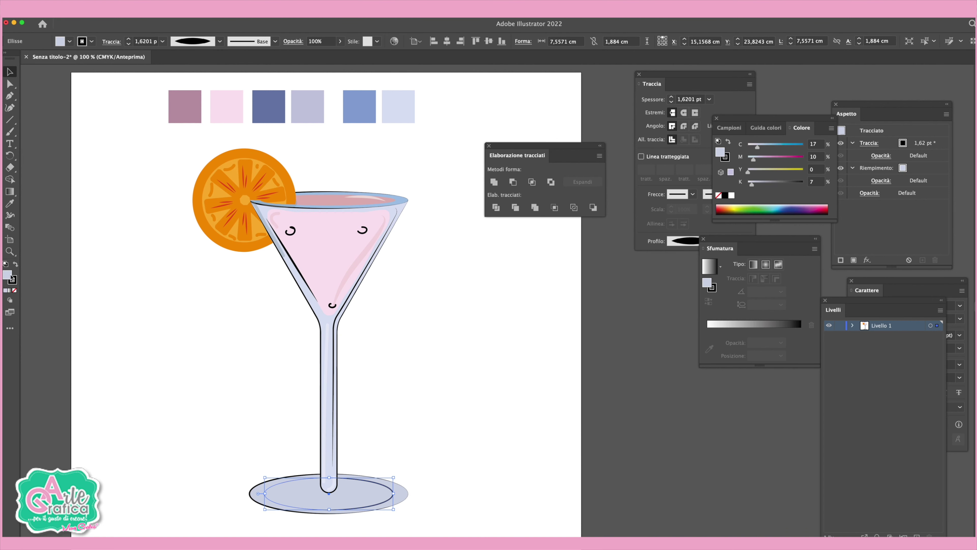
{"action": "left_click", "coordinate": [14, 291]}
{"action": "left_click", "coordinate": [576, 366]}
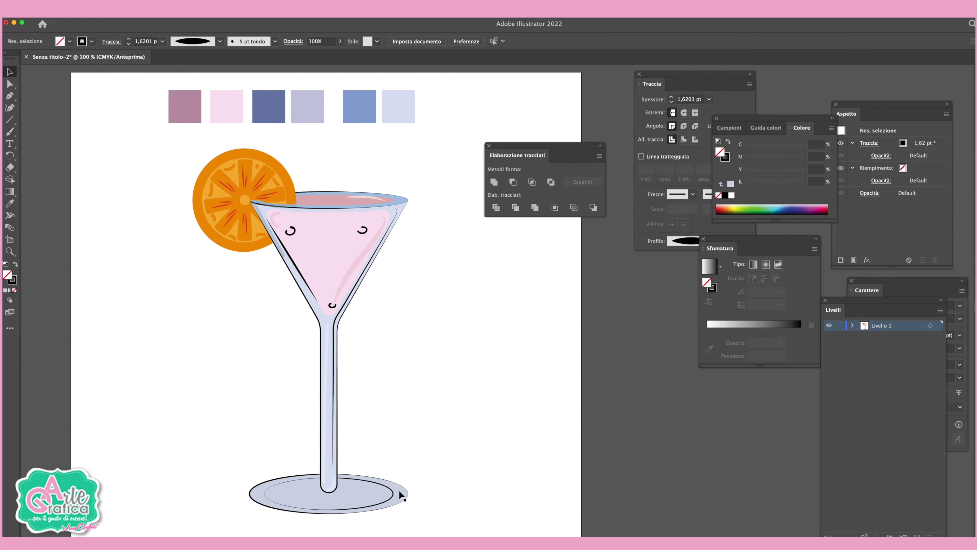
{"action": "left_click_drag", "start_coordinate": [394, 497], "coordinate": [403, 496]}
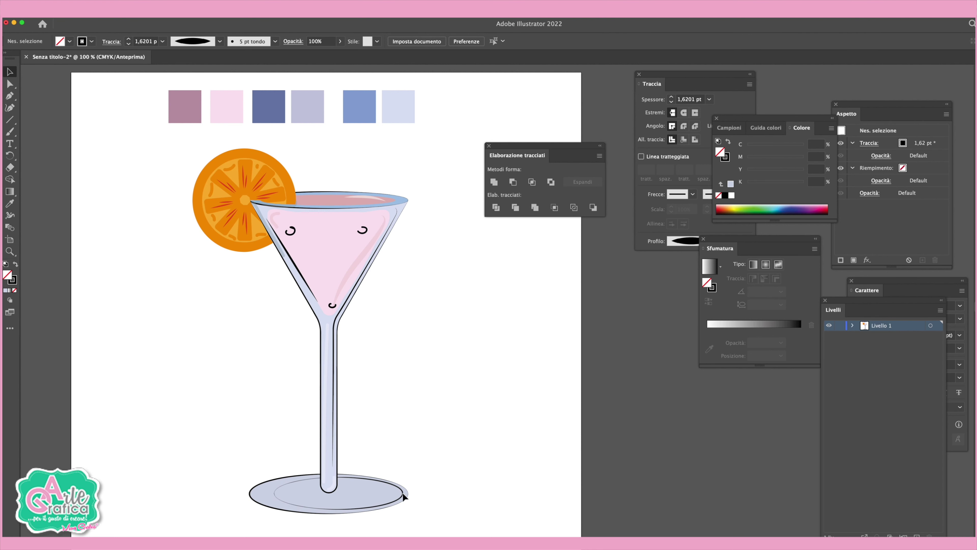
{"action": "left_click", "coordinate": [547, 461]}
Copy that inner ellipse and scale the new copy down to about 5.2 cm wide.
{"action": "left_click", "coordinate": [400, 501]}
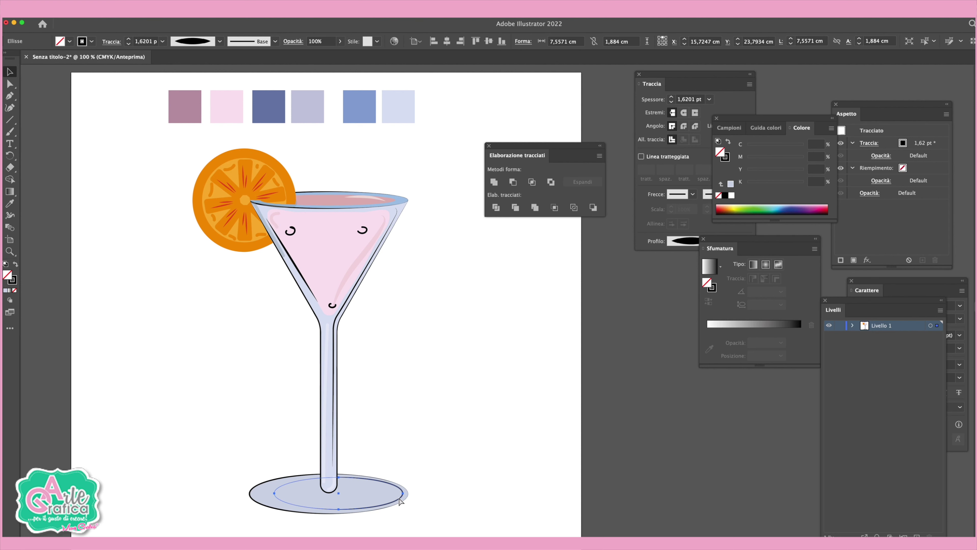
{"action": "left_click", "coordinate": [79, 12]}
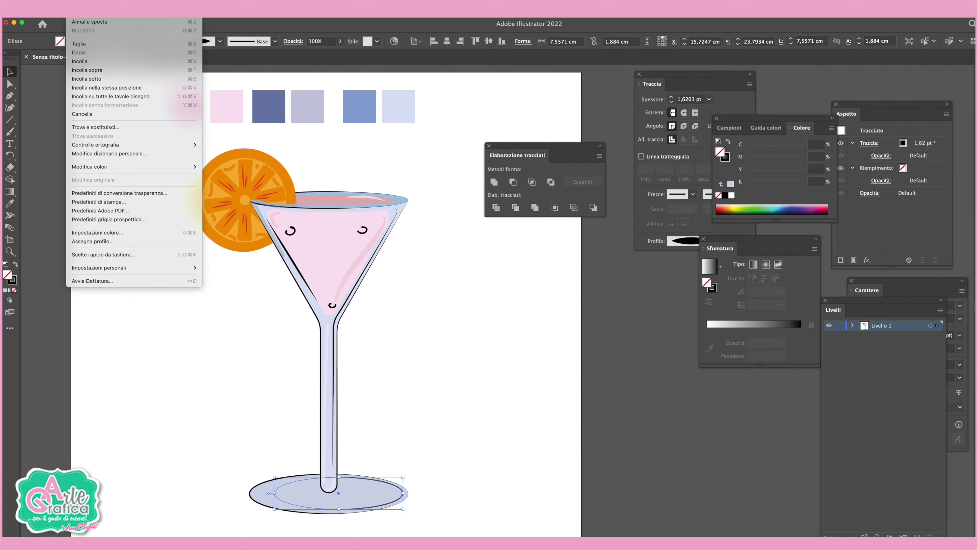
{"action": "left_click", "coordinate": [103, 52]}
{"action": "left_click", "coordinate": [79, 12]}
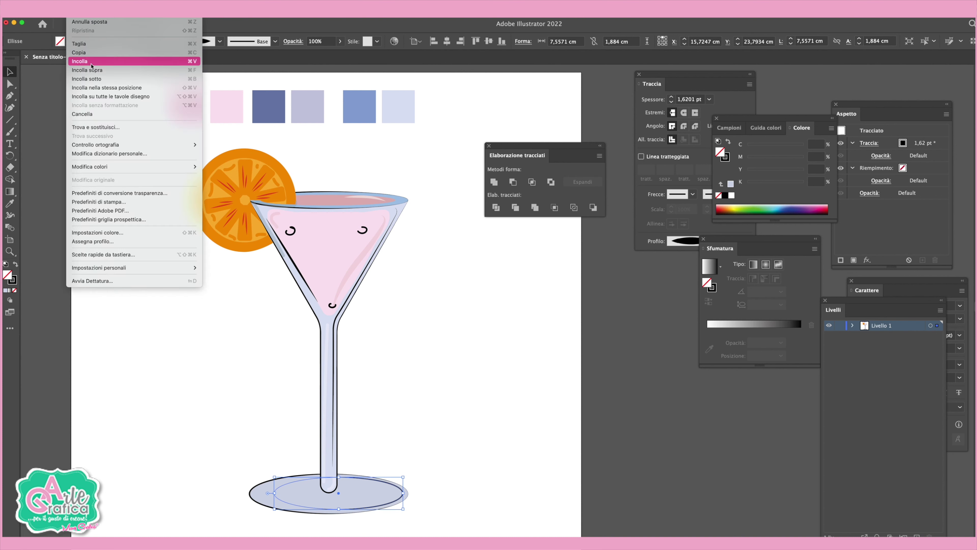
{"action": "left_click", "coordinate": [395, 496]}
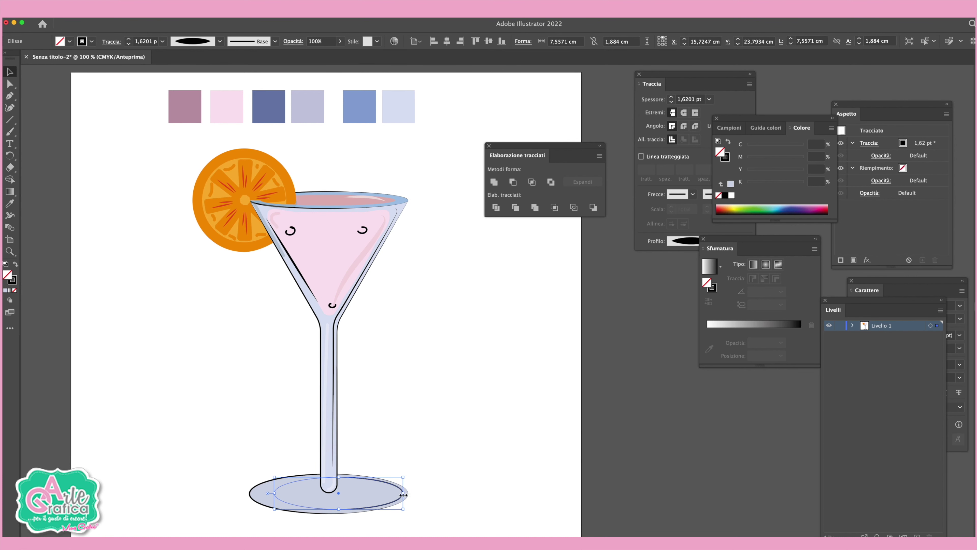
{"action": "left_click_drag", "start_coordinate": [404, 494], "coordinate": [363, 497]}
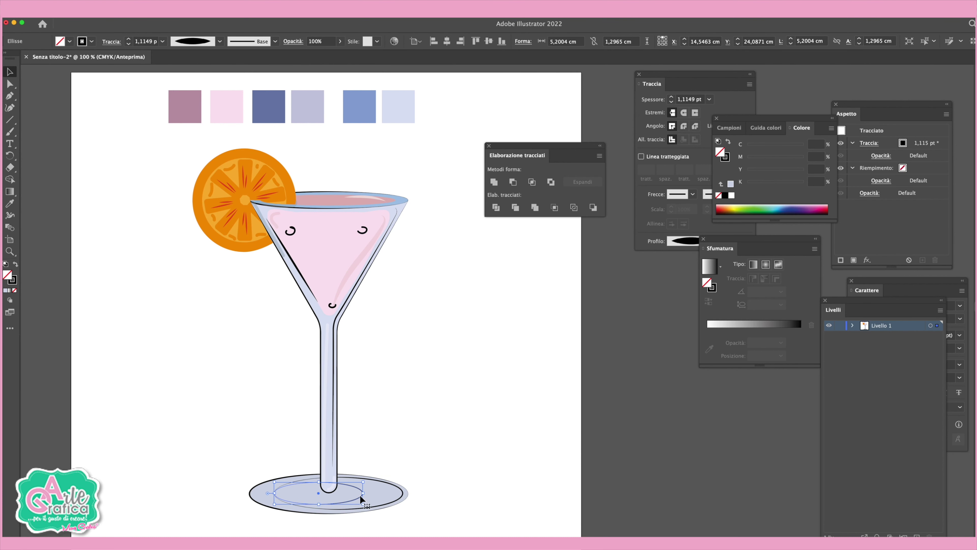
{"action": "left_click", "coordinate": [487, 440]}
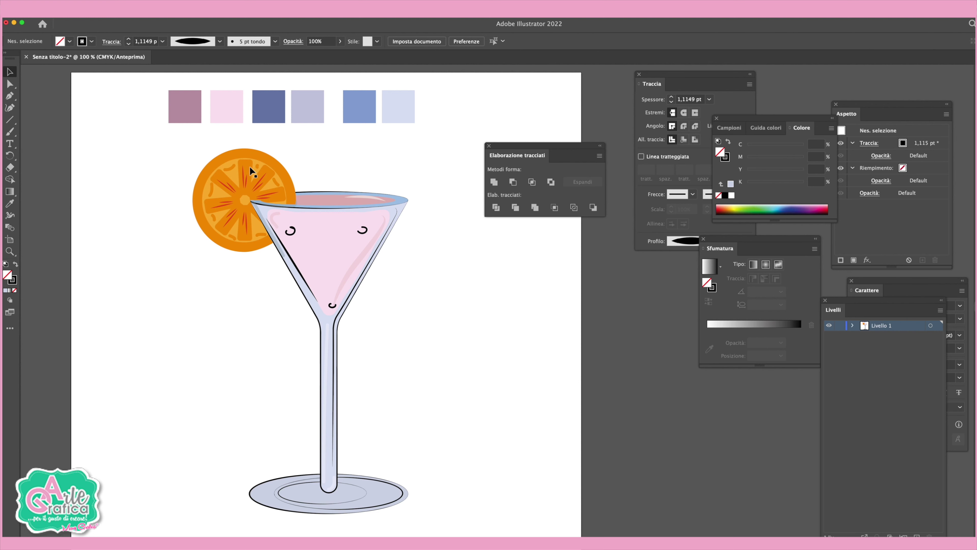
Paste an unfilled orange-slice copy in front with black Base-brush outlines at 0,25 pt.
{"action": "left_click", "coordinate": [248, 153]}
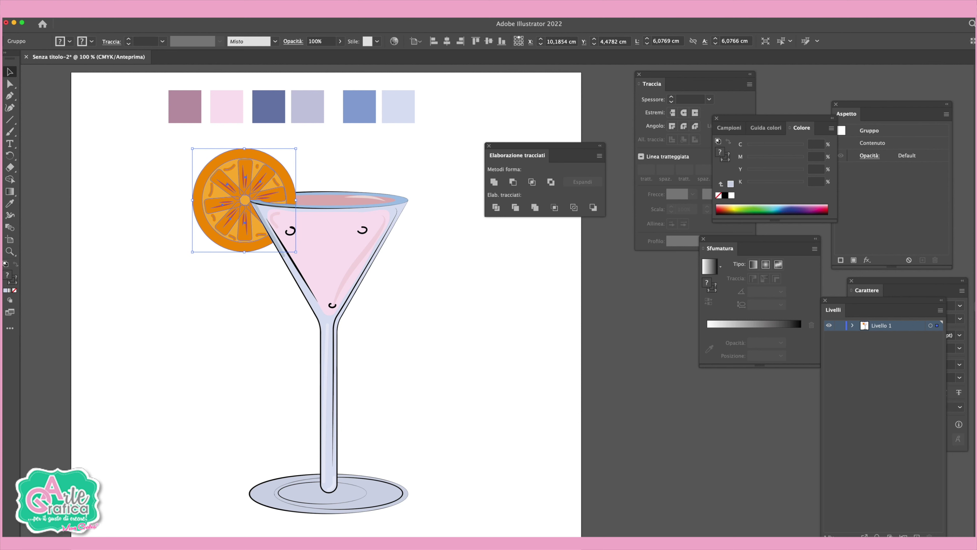
{"action": "left_click", "coordinate": [92, 8]}
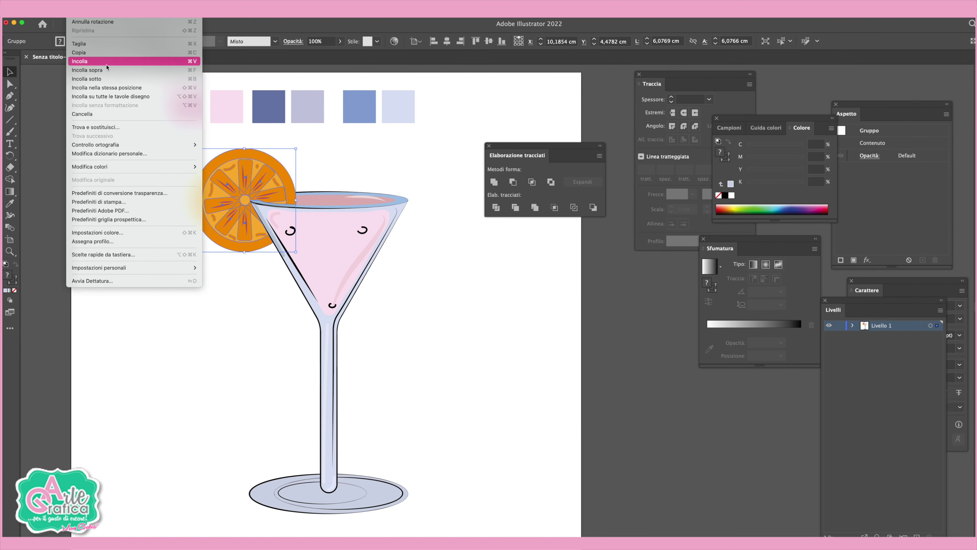
{"action": "left_click", "coordinate": [87, 69]}
{"action": "left_click", "coordinate": [15, 291]}
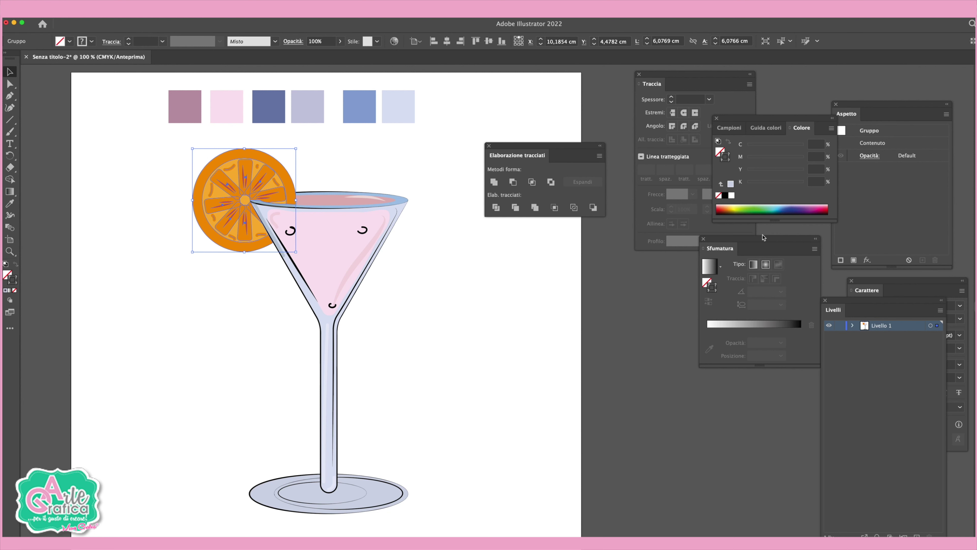
{"action": "left_click", "coordinate": [725, 195]}
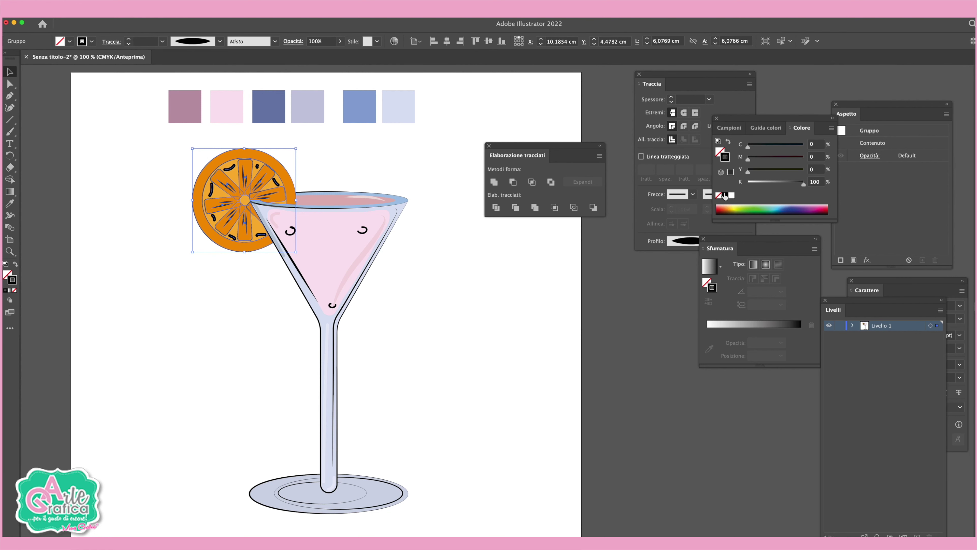
{"action": "left_click", "coordinate": [248, 45]}
{"action": "left_click", "coordinate": [268, 99]}
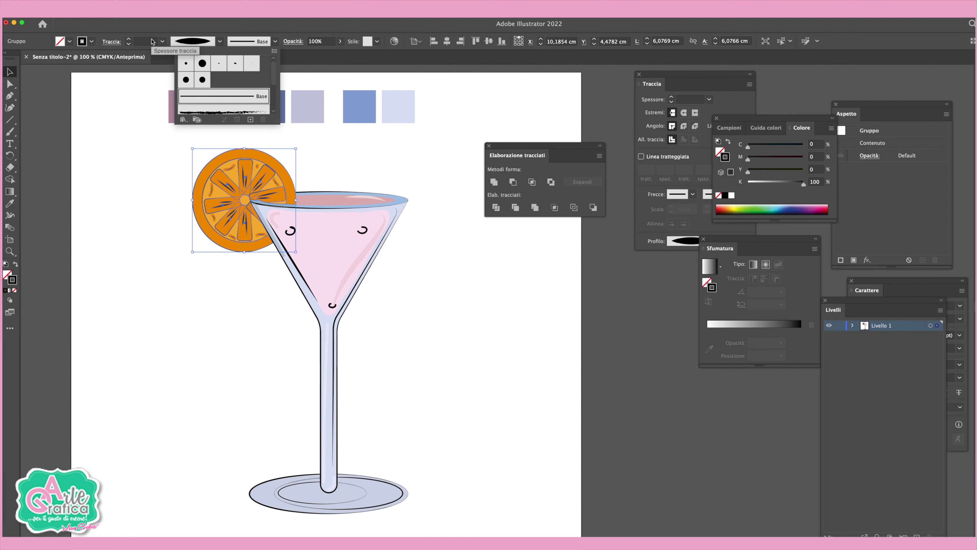
{"action": "left_click", "coordinate": [163, 41]}
{"action": "left_click", "coordinate": [178, 52]}
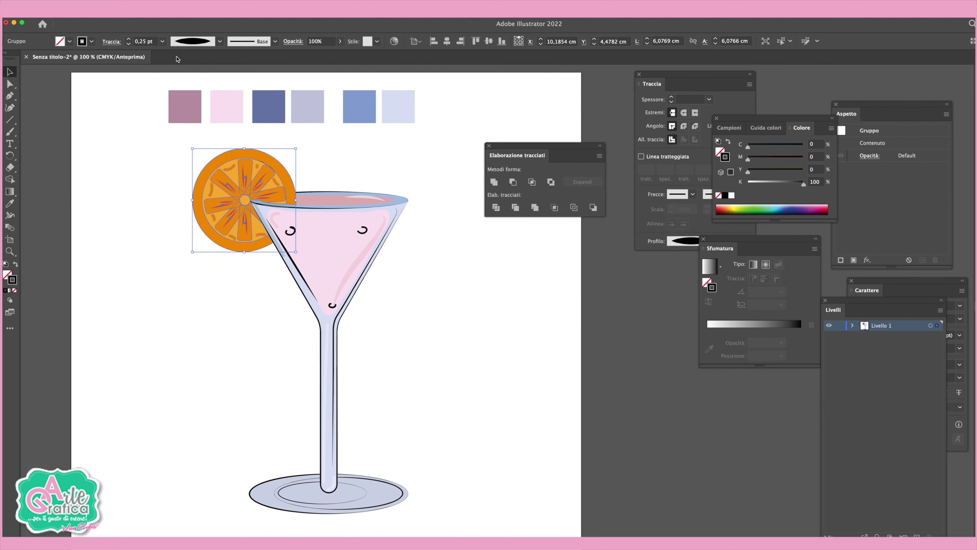
{"action": "left_click", "coordinate": [112, 9]}
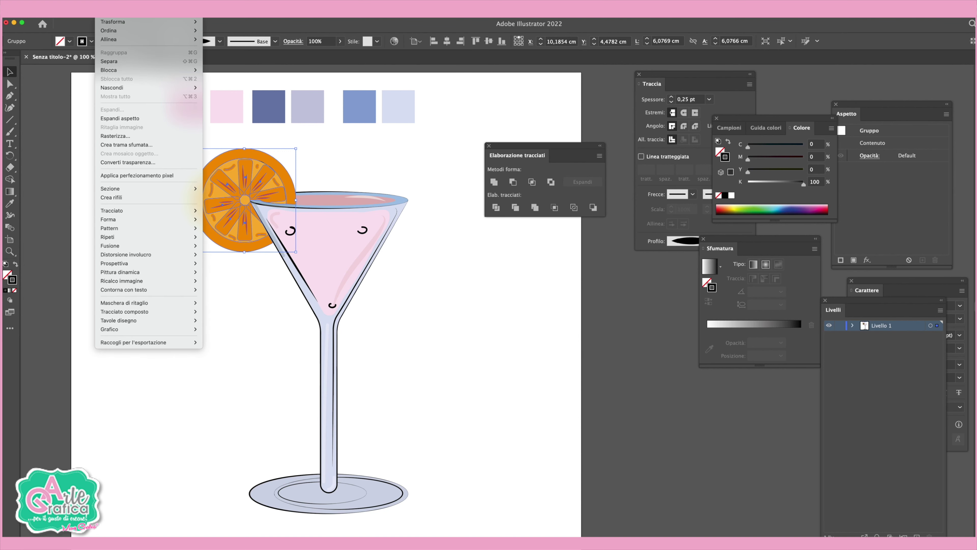
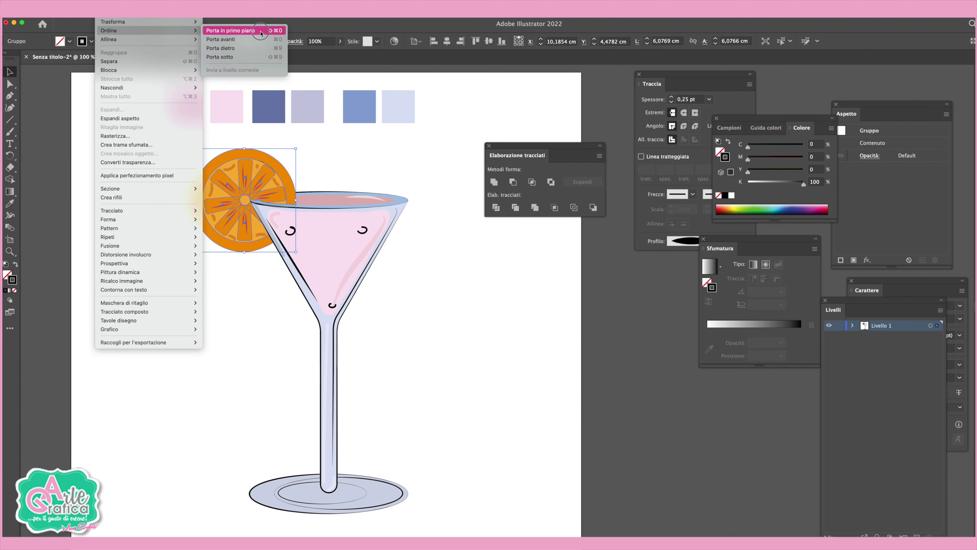
Bring the orange slice to the front, thicken its outline to 2 pt and shrink it slightly.
{"action": "left_click", "coordinate": [260, 33]}
{"action": "left_click", "coordinate": [130, 39]}
{"action": "left_click", "coordinate": [130, 39]}
{"action": "left_click", "coordinate": [130, 39]}
{"action": "left_click_drag", "start_coordinate": [194, 148], "coordinate": [195, 151]}
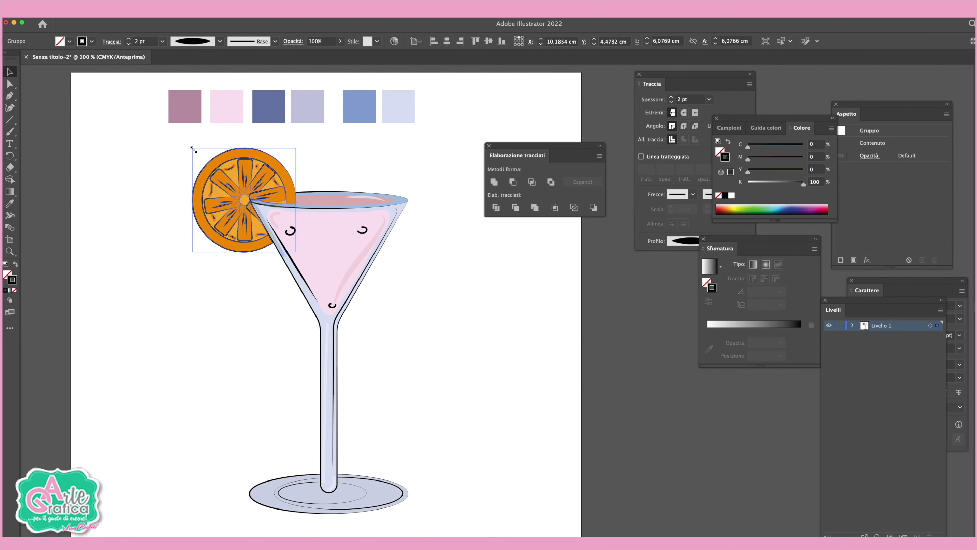
{"action": "left_click", "coordinate": [379, 169]}
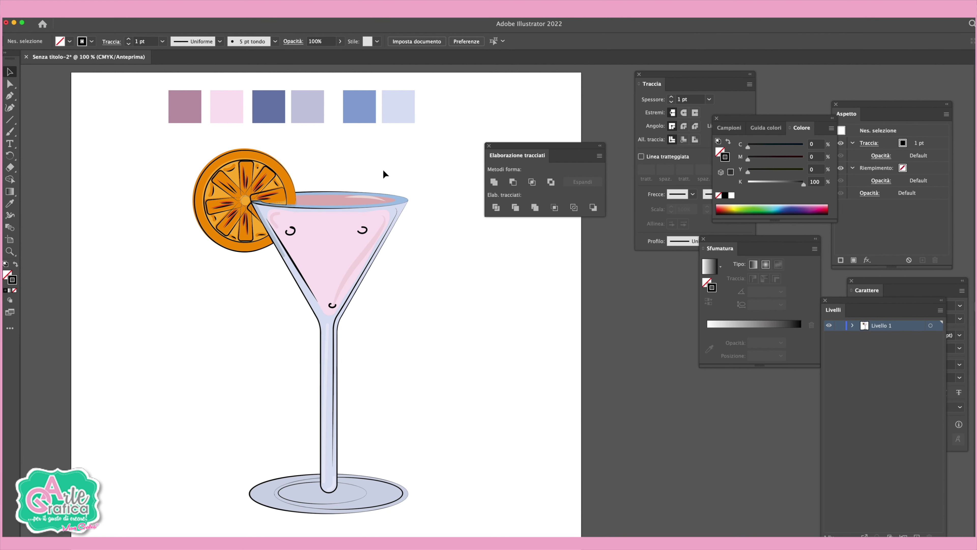
{"action": "key", "text": "super+minus"}
Move the six colour swatches off the artboard and draw a large rectangle framing the cocktail.
{"action": "scroll", "coordinate": [388, 209], "scroll_direction": "right", "scroll_amount": 3}
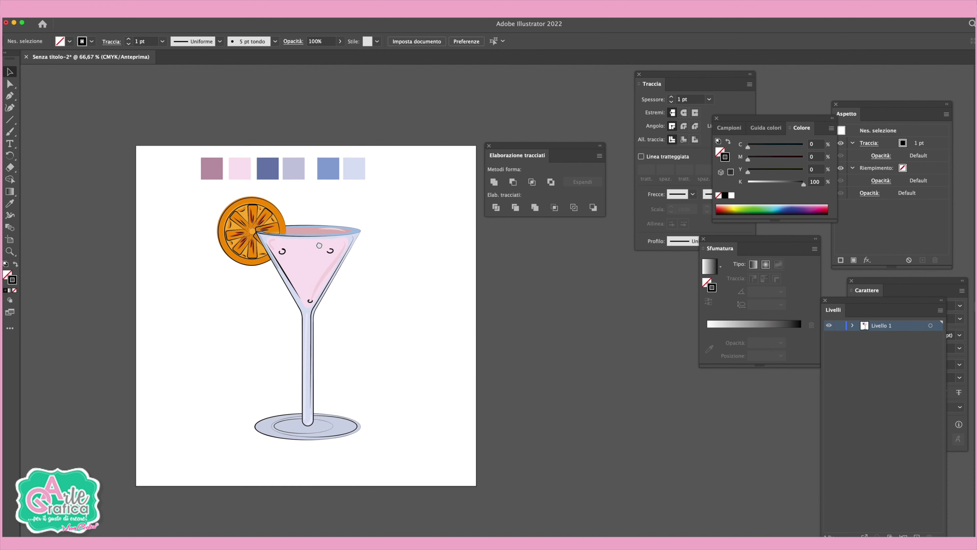
{"action": "scroll", "coordinate": [319, 245], "scroll_direction": "right", "scroll_amount": 1}
{"action": "mouse_move", "coordinate": [184, 140]}
{"action": "left_mouse_down"}
{"action": "mouse_move", "coordinate": [345, 186]}
{"action": "mouse_move", "coordinate": [347, 109]}
{"action": "left_mouse_up"}
{"action": "left_click_drag", "start_coordinate": [10, 120], "coordinate": [58, 131]}
{"action": "left_click_drag", "start_coordinate": [180, 185], "coordinate": [405, 419]}
{"action": "key", "text": "ctrl+z"}
{"action": "key", "text": "m"}
{"action": "left_click_drag", "start_coordinate": [178, 185], "coordinate": [427, 463]}
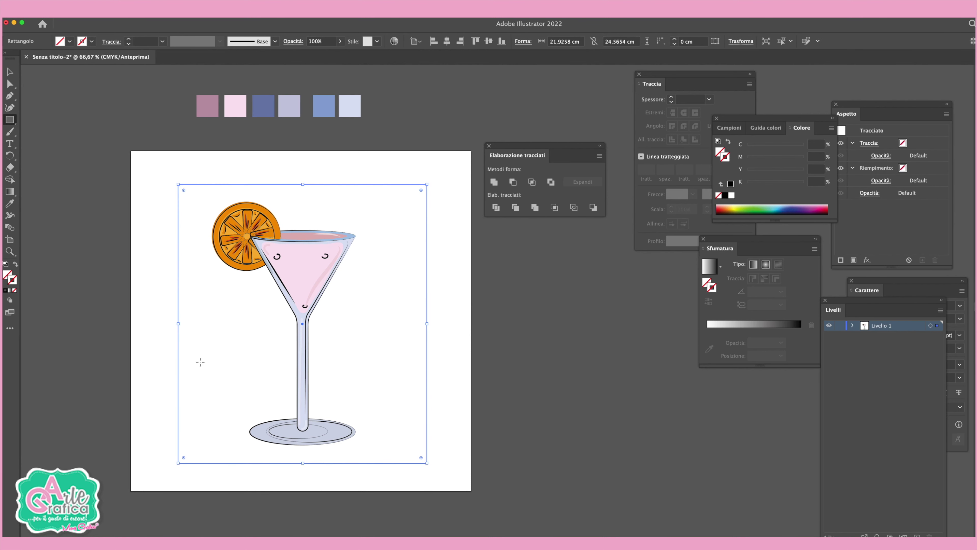
Fill the rectangle cyan, send it to back, and mute it to C 50 K 15.
{"action": "left_click", "coordinate": [12, 204]}
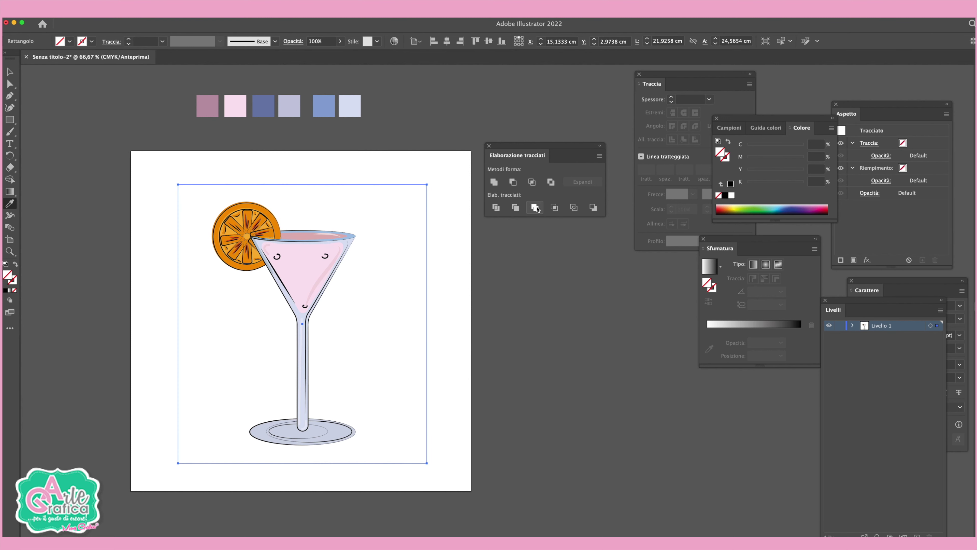
{"action": "left_click", "coordinate": [783, 207]}
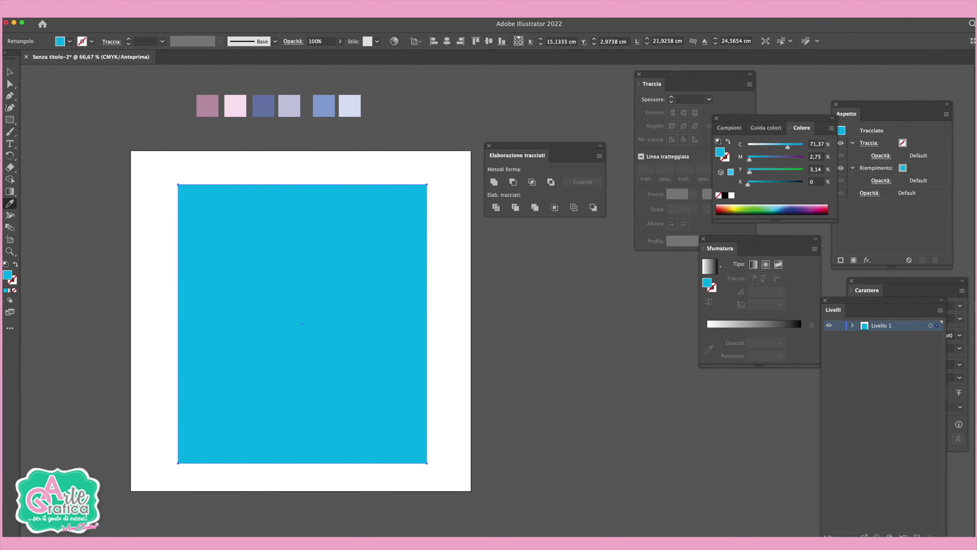
{"action": "left_click", "coordinate": [111, 13]}
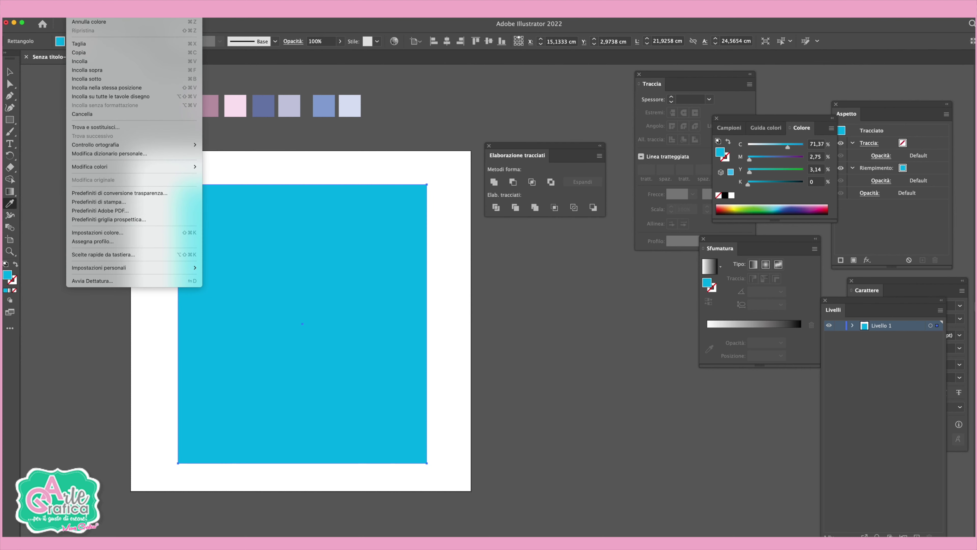
{"action": "left_click", "coordinate": [225, 57]}
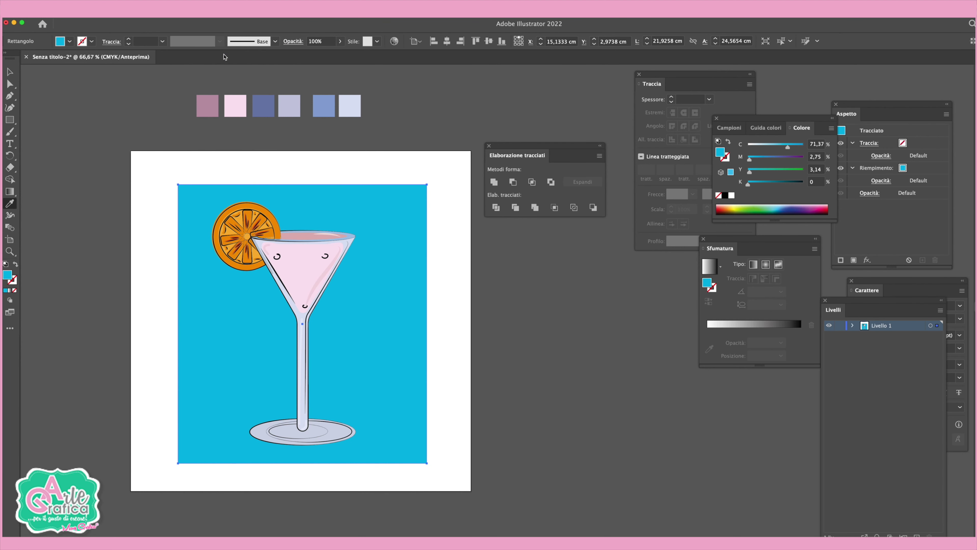
{"action": "left_click_drag", "start_coordinate": [749, 184], "coordinate": [756, 184]}
{"action": "left_click_drag", "start_coordinate": [788, 146], "coordinate": [776, 147]}
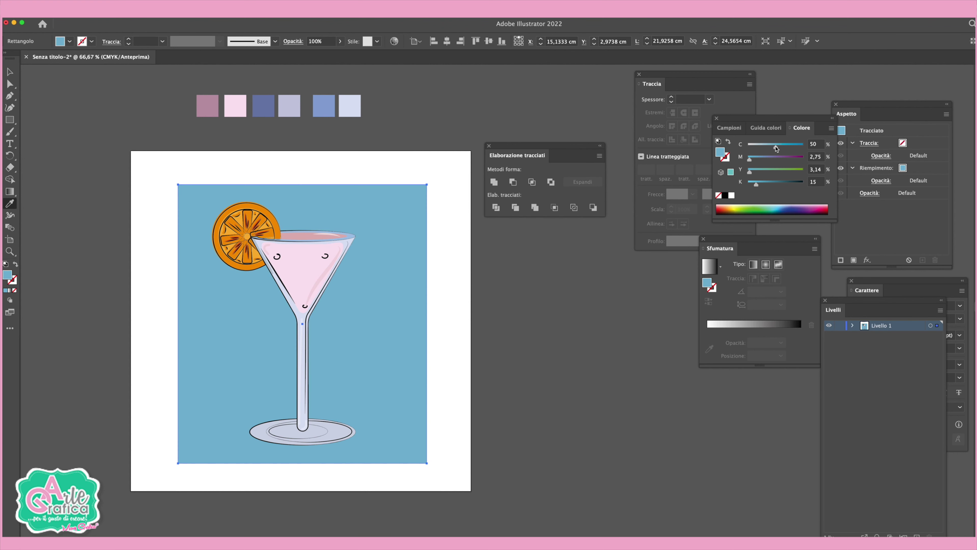
{"action": "key", "text": "v"}
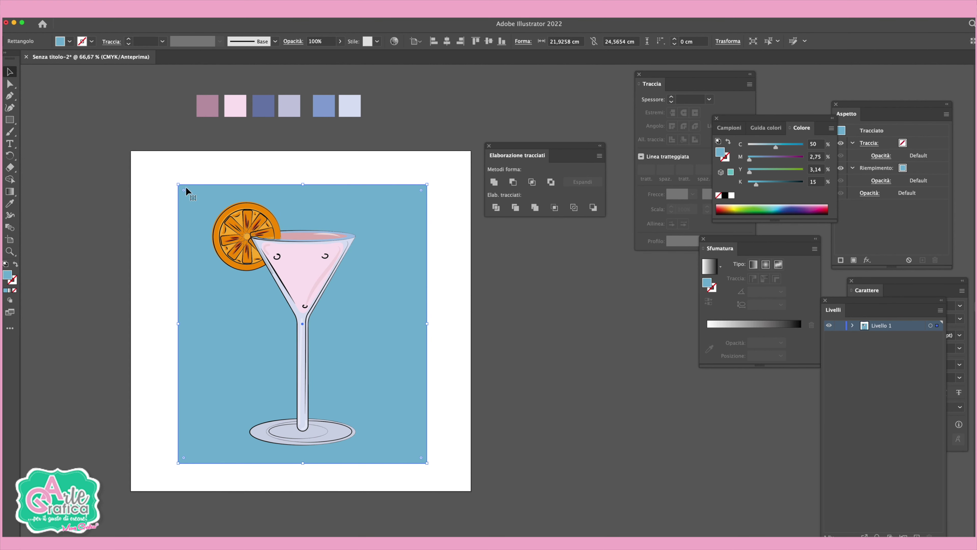
Paste a copy of the background in front, lighten it to C 33 and fit it to the glass.
{"action": "left_click", "coordinate": [116, 52]}
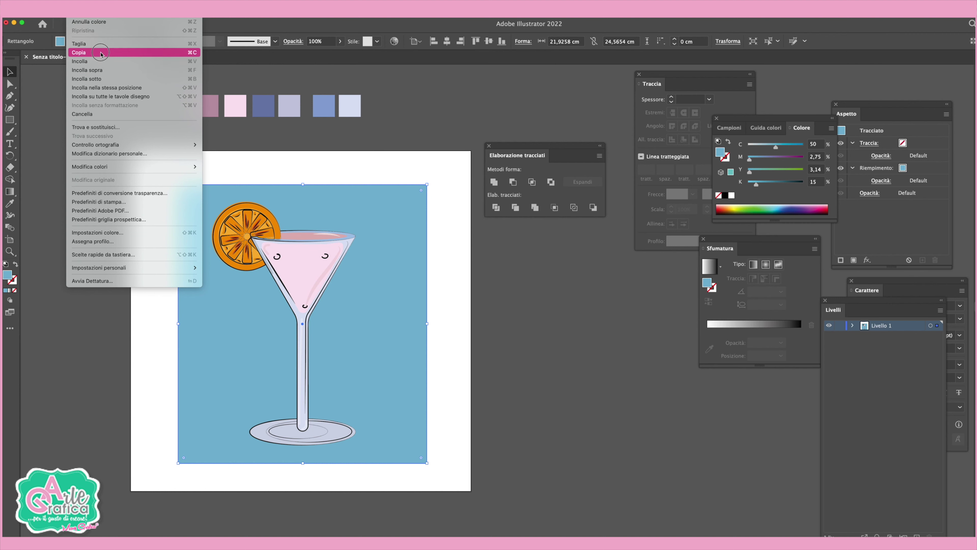
{"action": "left_click", "coordinate": [102, 71]}
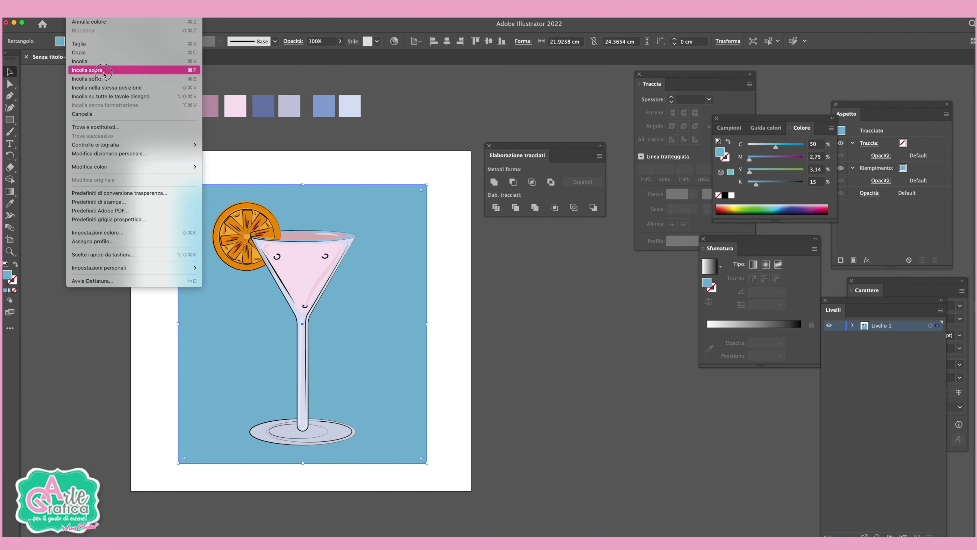
{"action": "left_click_drag", "start_coordinate": [775, 144], "coordinate": [766, 144]}
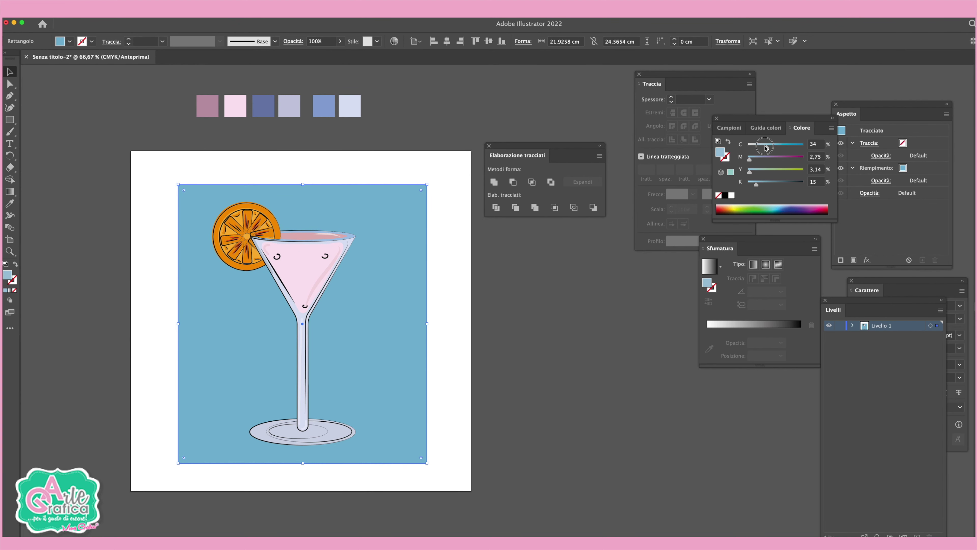
{"action": "left_click_drag", "start_coordinate": [428, 186], "coordinate": [380, 239]}
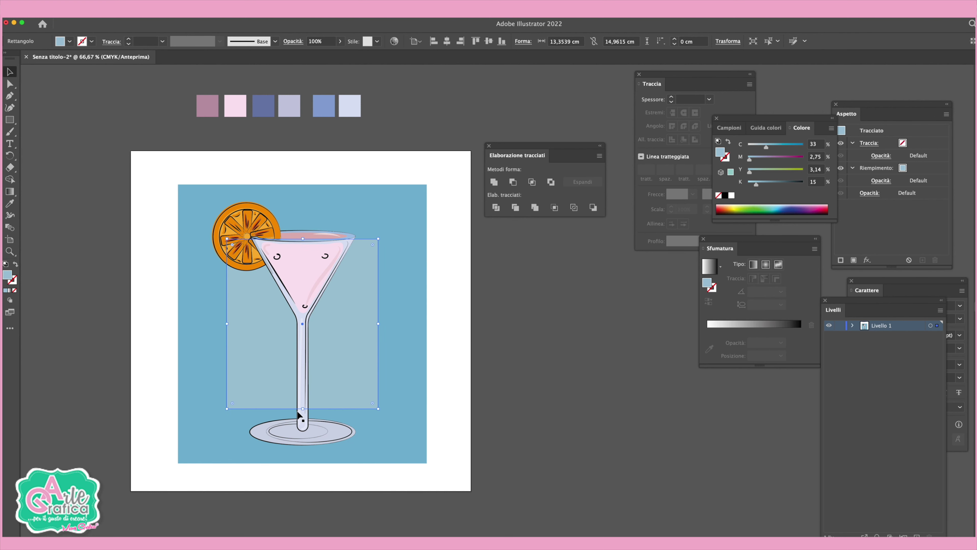
{"action": "left_click_drag", "start_coordinate": [302, 408], "coordinate": [303, 445]}
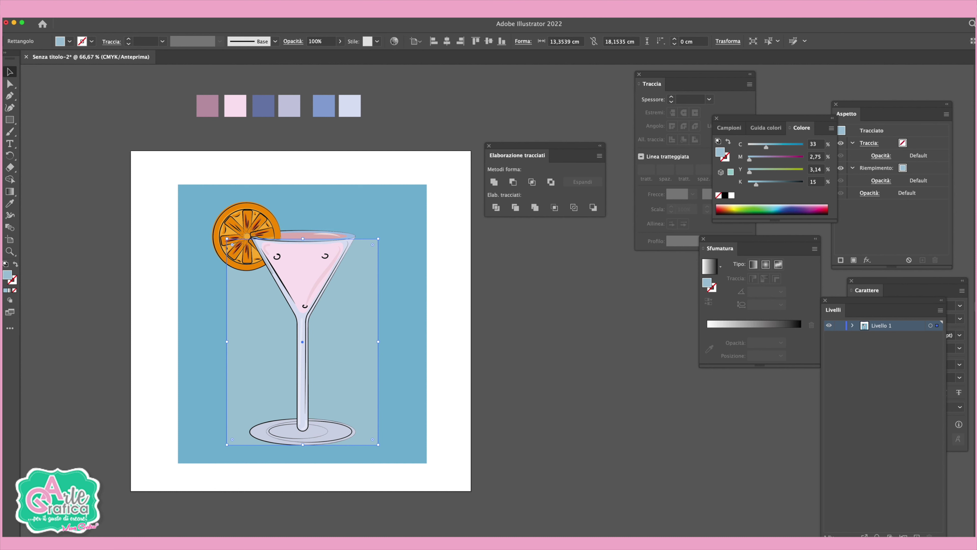
Apply a 1,8 cm Feather to the lighter rectangle.
{"action": "left_click", "coordinate": [189, 8]}
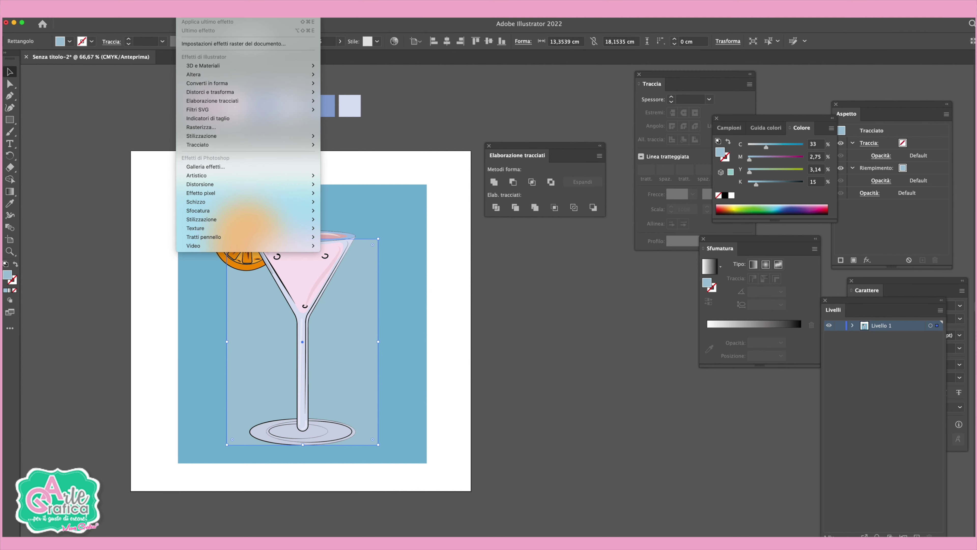
{"action": "mouse_move", "coordinate": [202, 136]}
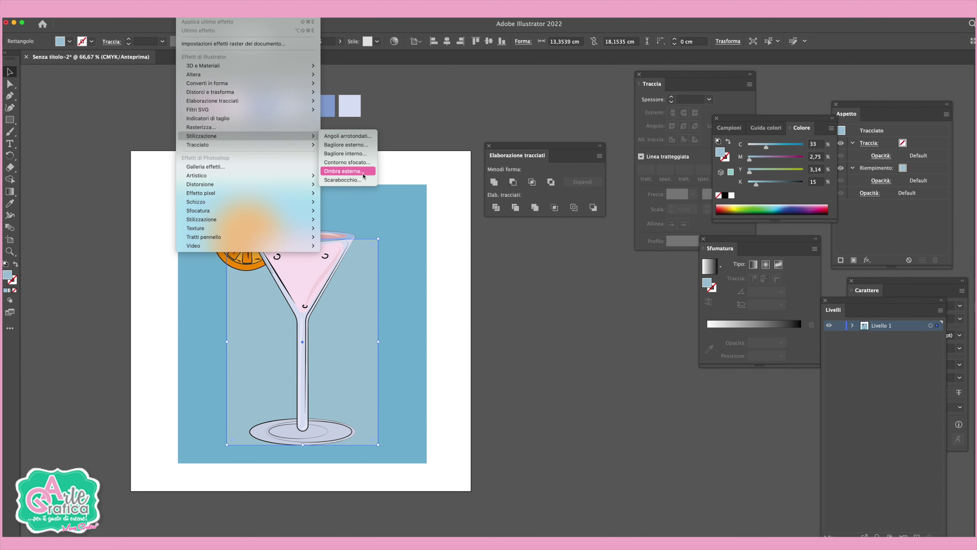
{"action": "left_click", "coordinate": [346, 162]}
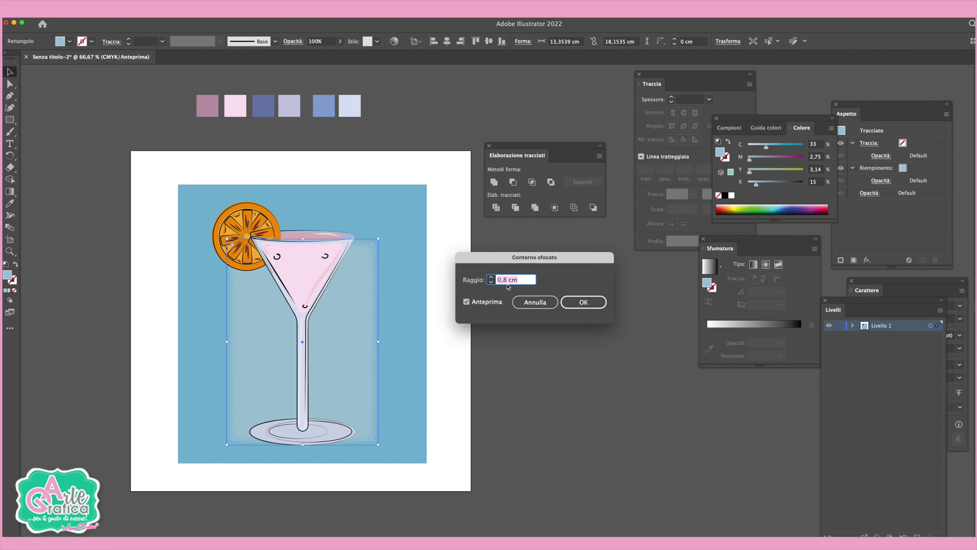
{"action": "left_click", "coordinate": [490, 277]}
{"action": "left_click", "coordinate": [491, 277]}
{"action": "left_click", "coordinate": [491, 277]}
{"action": "left_click", "coordinate": [491, 277]}
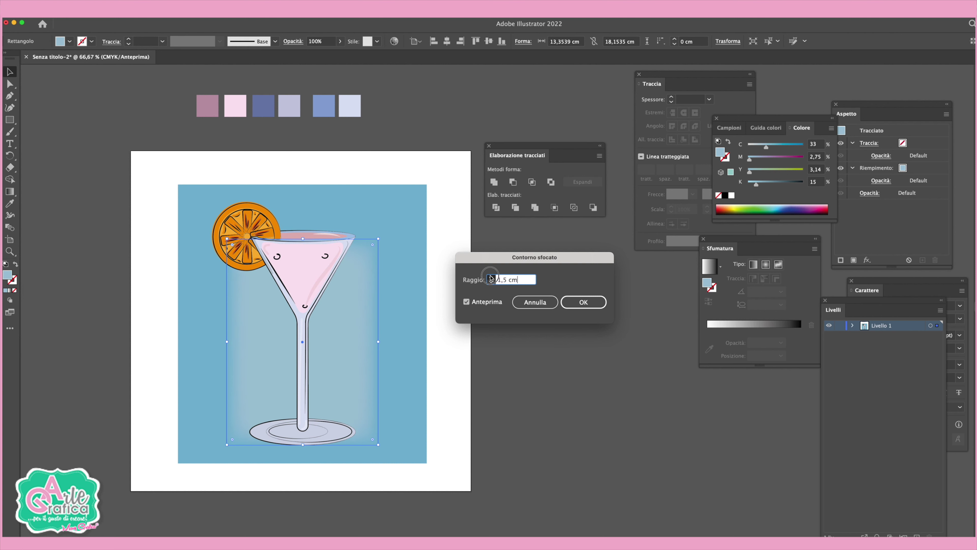
{"action": "left_click", "coordinate": [491, 278]}
{"action": "left_click", "coordinate": [582, 303]}
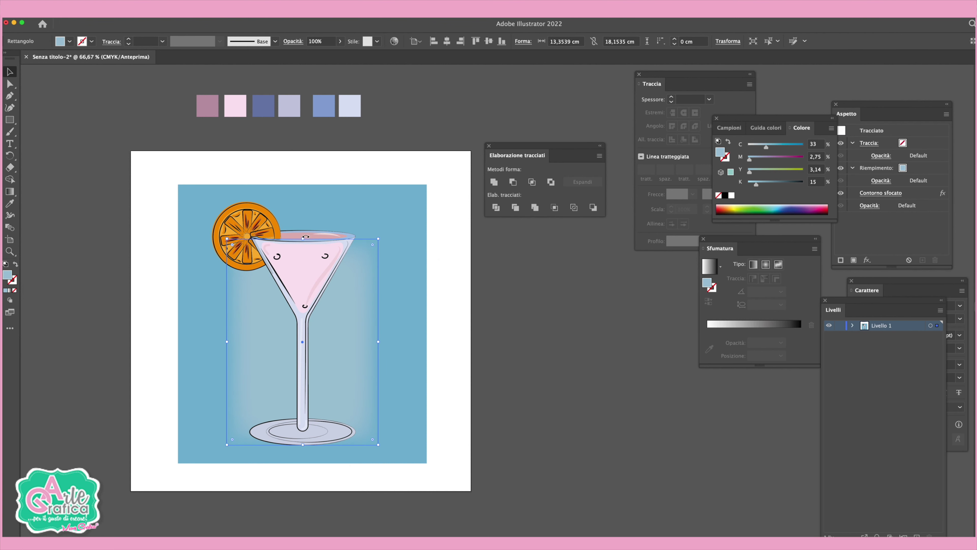
Extend the glow upward and give it a Gaussian Blur of about 55 px.
{"action": "left_click_drag", "start_coordinate": [304, 239], "coordinate": [302, 207]}
{"action": "left_click", "coordinate": [186, 8]}
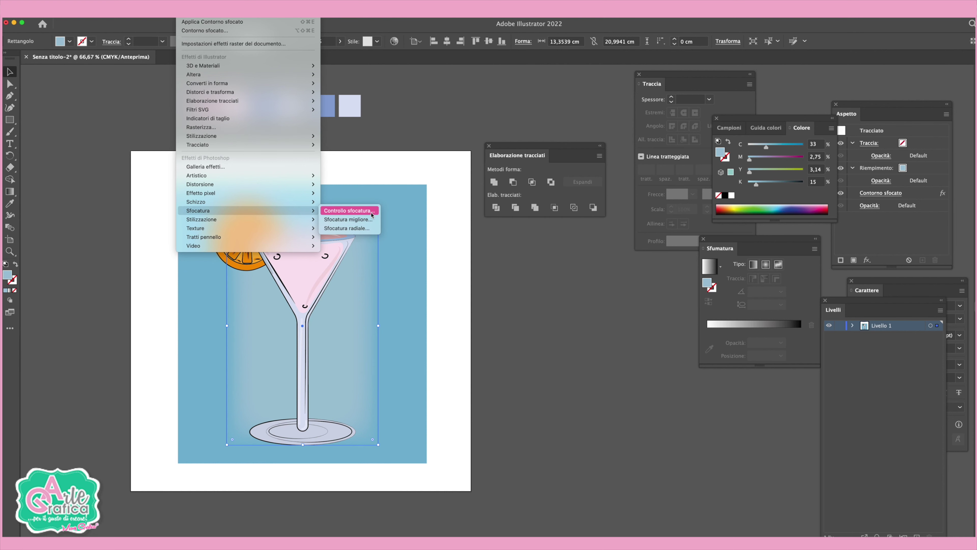
{"action": "left_click", "coordinate": [372, 212]}
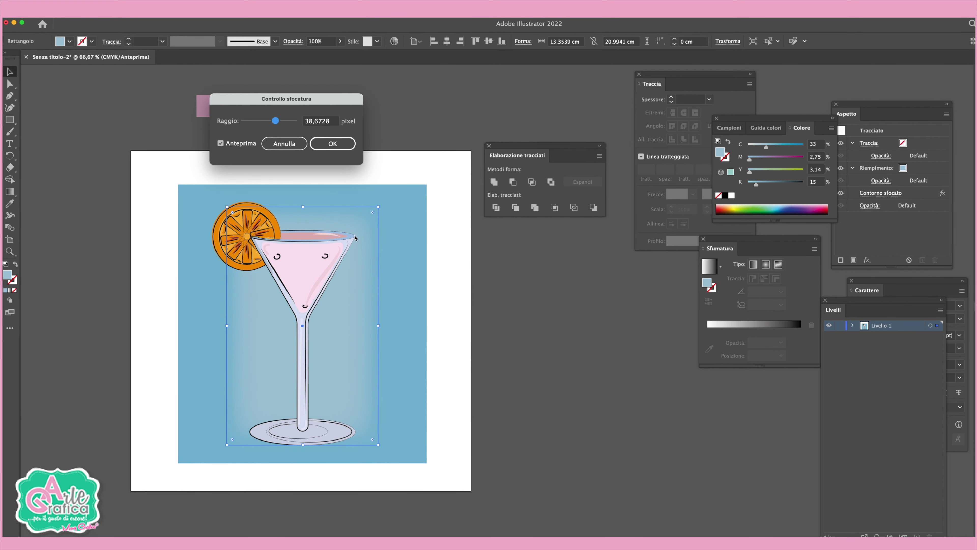
{"action": "left_click_drag", "start_coordinate": [275, 121], "coordinate": [287, 122]}
{"action": "left_click", "coordinate": [332, 143]}
Duplicate the right-eye curl between the eyes as a bubble, discarding a test brush curl.
{"action": "key", "text": "b"}
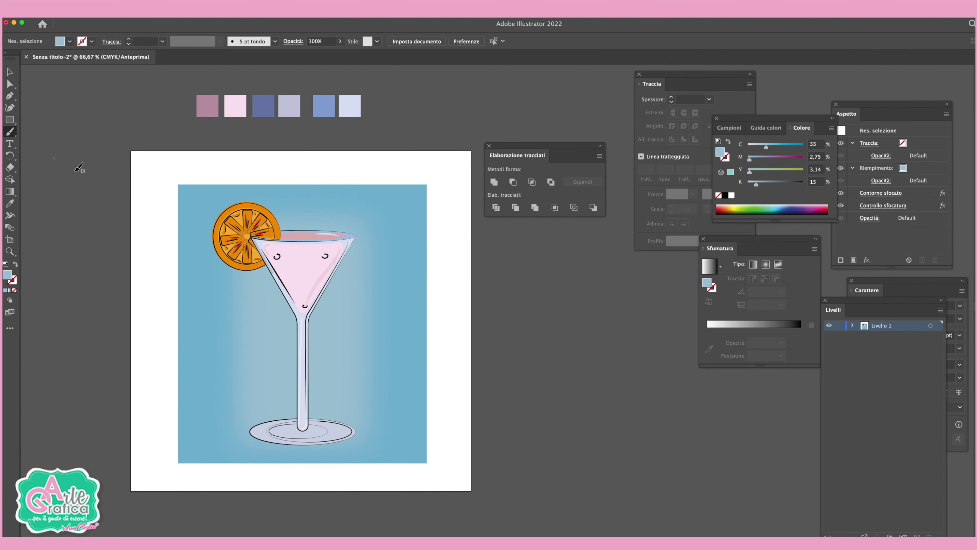
{"action": "left_click_drag", "start_coordinate": [306, 261], "coordinate": [303, 264]}
{"action": "key", "text": "ctrl+z"}
{"action": "key", "text": "v"}
{"action": "left_click_drag", "start_coordinate": [324, 255], "coordinate": [304, 281]}
{"action": "key", "text": "ctrl+plus"}
{"action": "key", "text": "ctrl+plus"}
{"action": "key", "text": "ctrl+plus"}
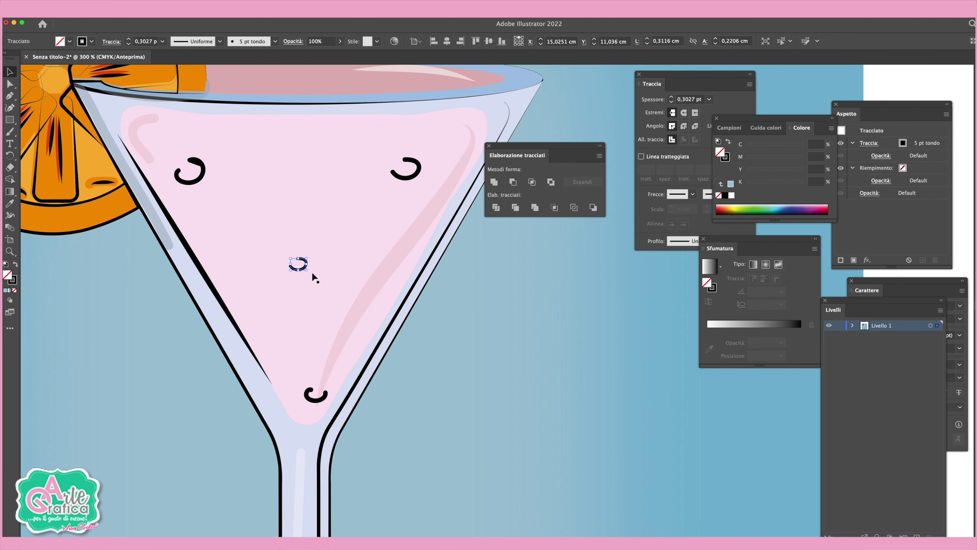
{"action": "left_click", "coordinate": [556, 406]}
{"action": "key", "text": "ctrl+shift+a"}
{"action": "key", "text": "ctrl+minus"}
{"action": "key", "text": "ctrl+minus"}
{"action": "key", "text": "ctrl+minus"}
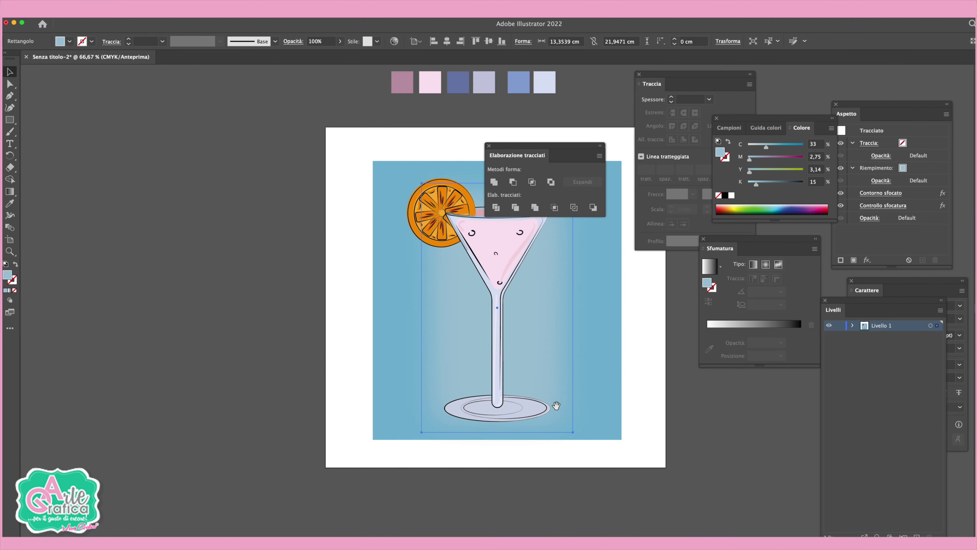
Try a white fill on the glow rectangle, then undo it.
{"action": "left_click", "coordinate": [347, 344]}
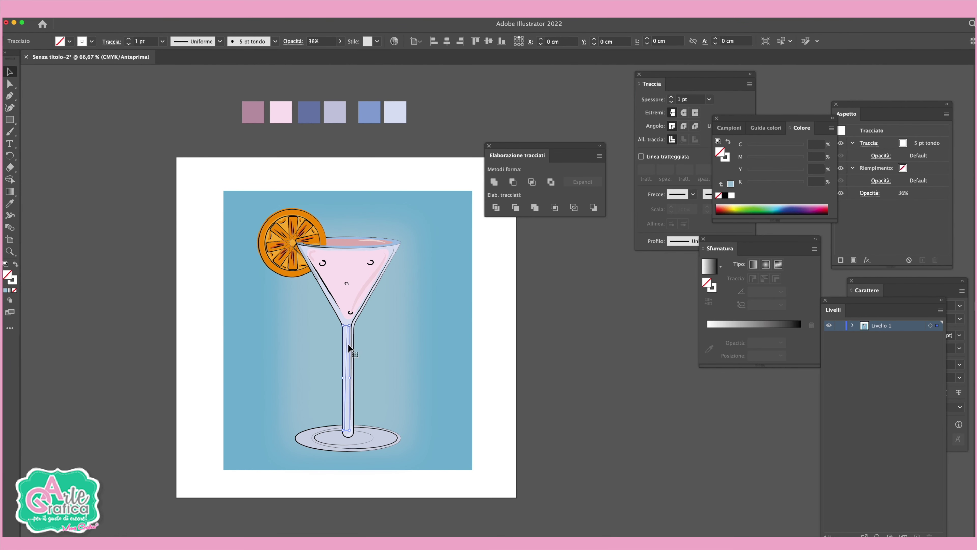
{"action": "left_click", "coordinate": [729, 127]}
{"action": "left_click", "coordinate": [788, 181]}
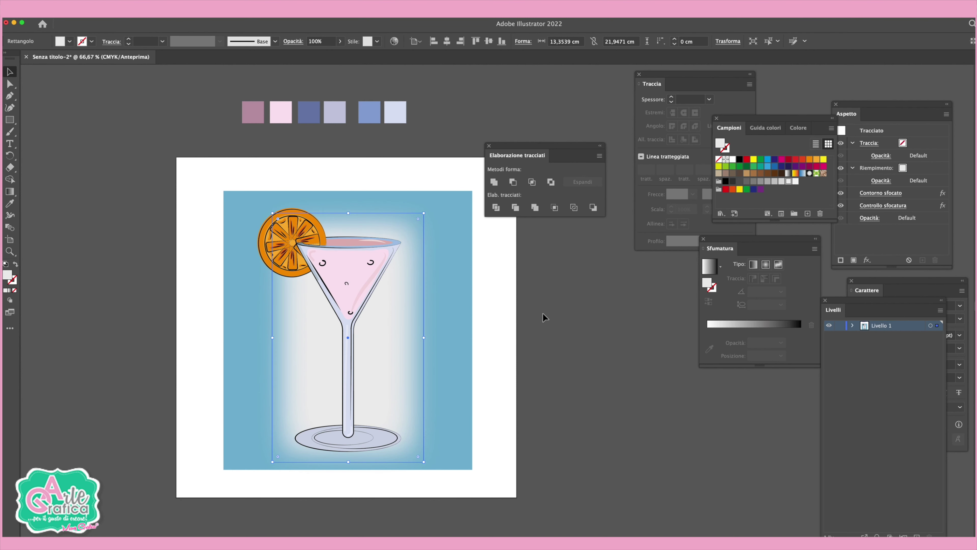
{"action": "key", "text": "ctrl+z"}
{"action": "left_click", "coordinate": [551, 302]}
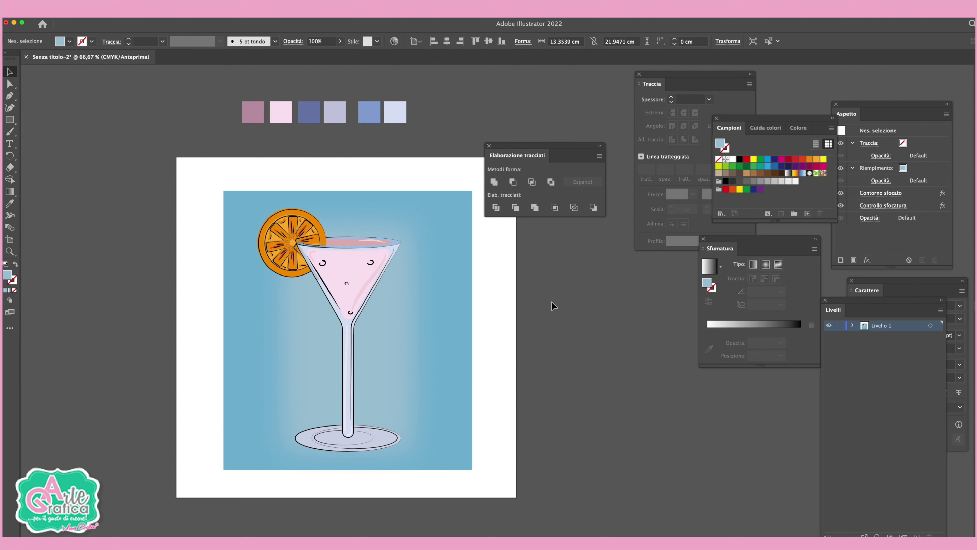
Draw a wide grey ellipse under the glass base and select it with the background shapes.
{"action": "left_click_drag", "start_coordinate": [13, 116], "coordinate": [43, 134]}
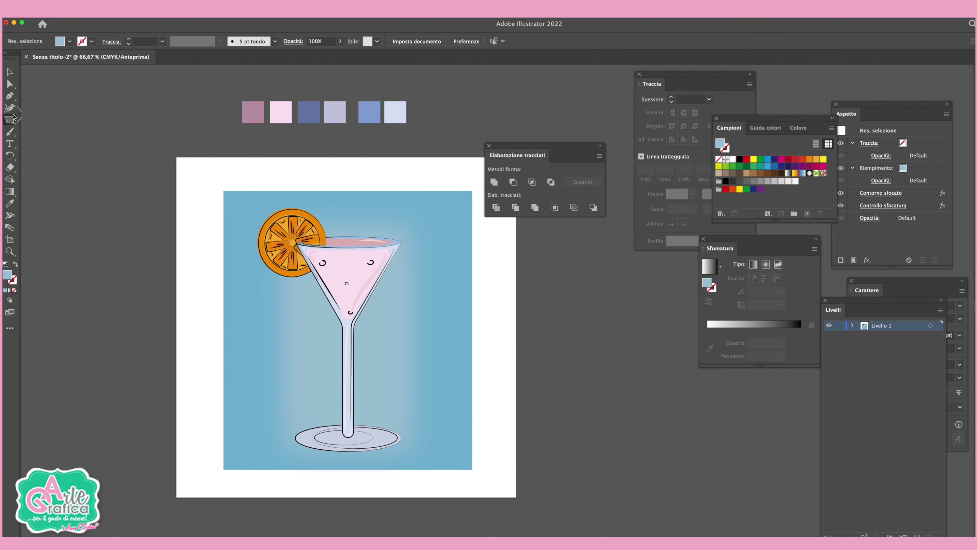
{"action": "left_click_drag", "start_coordinate": [252, 419], "coordinate": [451, 465]}
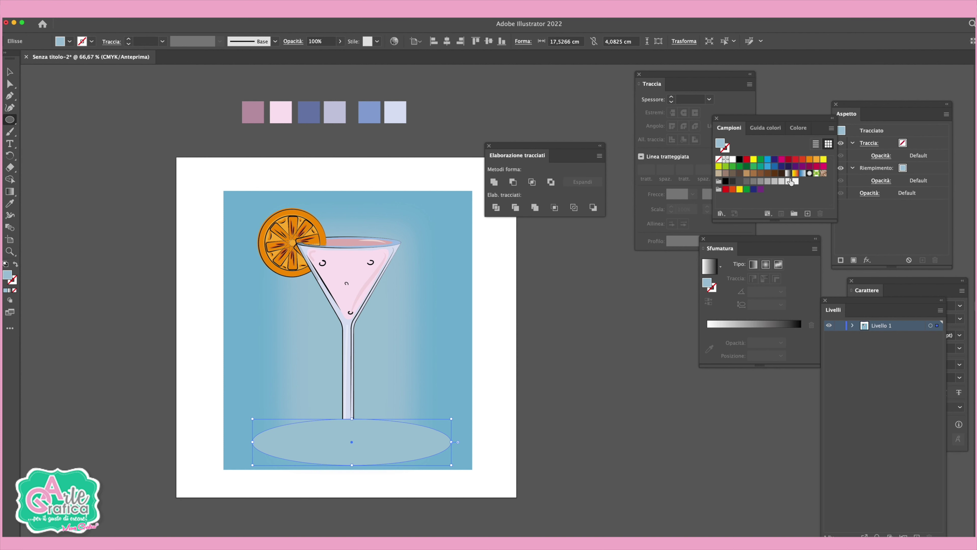
{"action": "left_click", "coordinate": [760, 180]}
{"action": "key", "text": "v"}
{"action": "left_click", "coordinate": [397, 406], "text": "shift"}
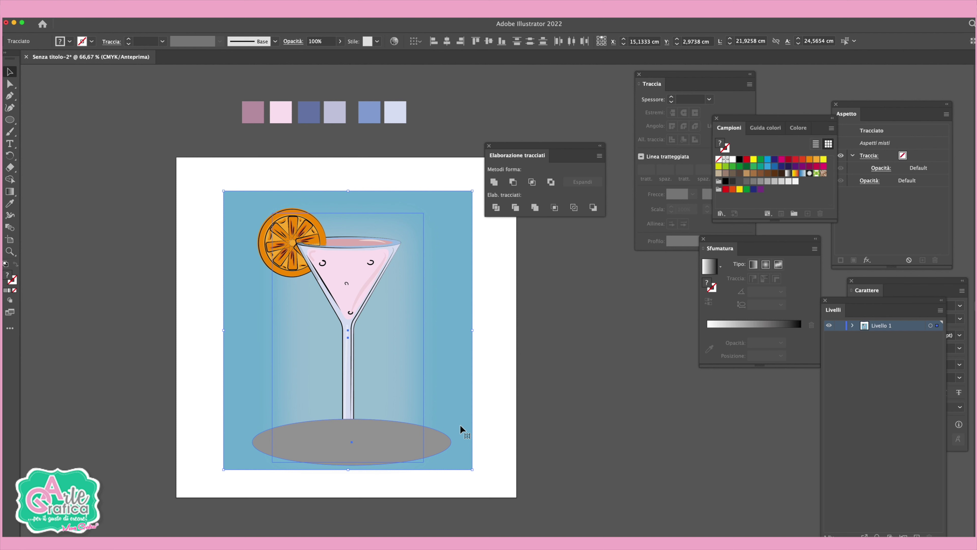
{"action": "left_click", "coordinate": [110, 9]}
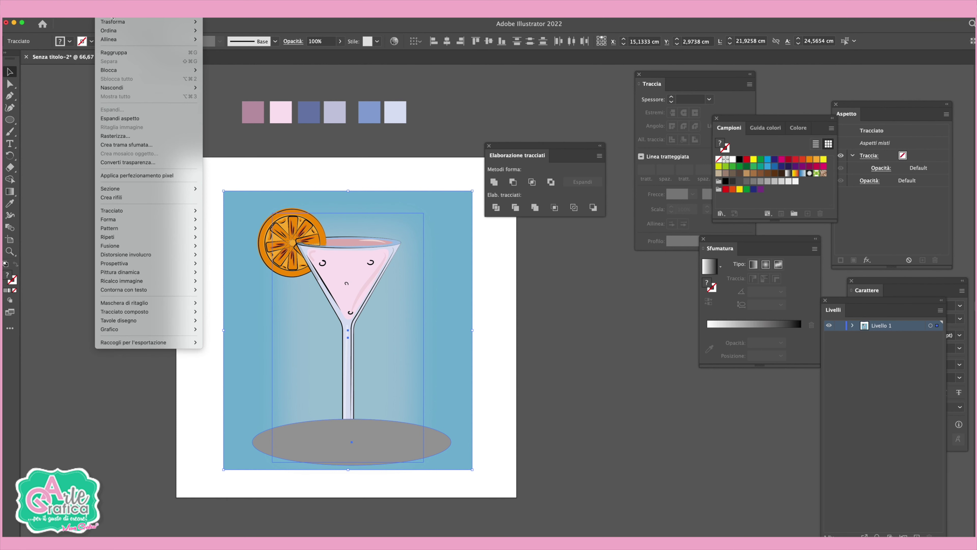
Send the grey ellipse behind the glass and blur it with a 94,87-pixel Gaussian Blur.
{"action": "mouse_move", "coordinate": [109, 30]}
{"action": "left_click", "coordinate": [233, 56]}
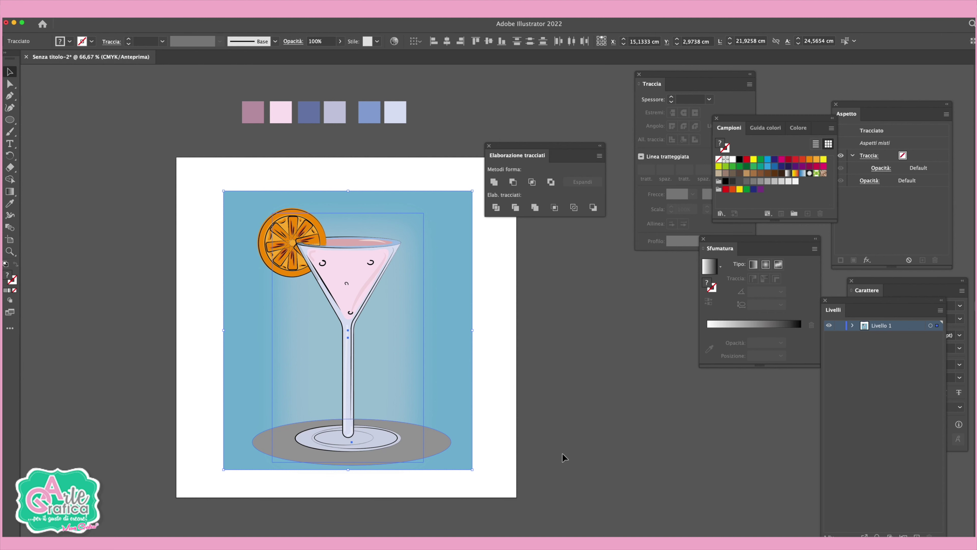
{"action": "left_click", "coordinate": [563, 454]}
{"action": "left_click_drag", "start_coordinate": [427, 448], "coordinate": [419, 452]}
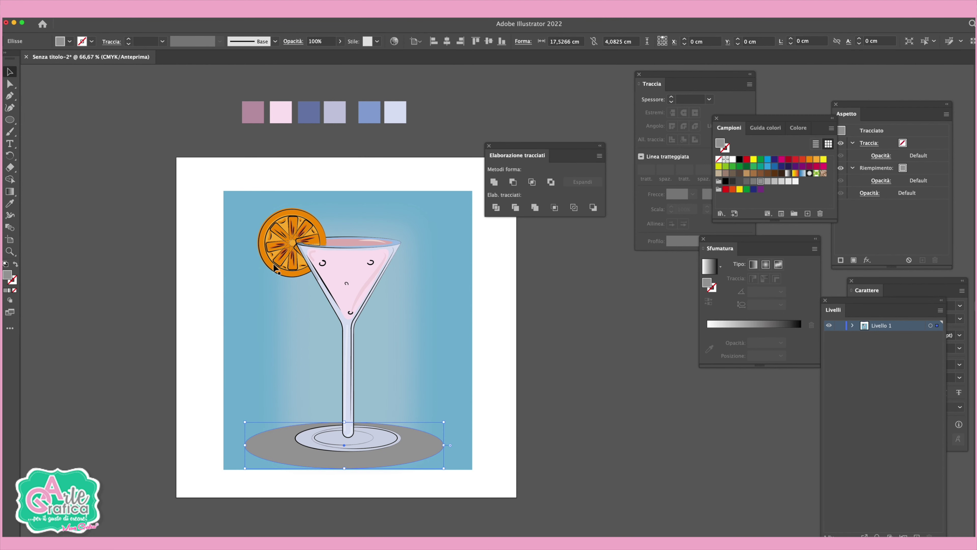
{"action": "left_click", "coordinate": [193, 11]}
{"action": "mouse_move", "coordinate": [199, 210]}
{"action": "left_click", "coordinate": [350, 211]}
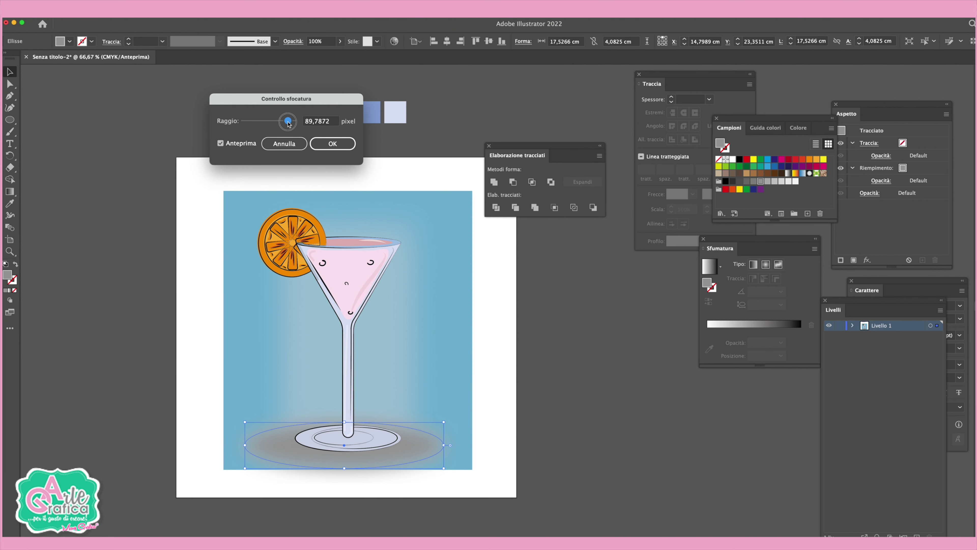
{"action": "left_click_drag", "start_coordinate": [288, 122], "coordinate": [289, 122]}
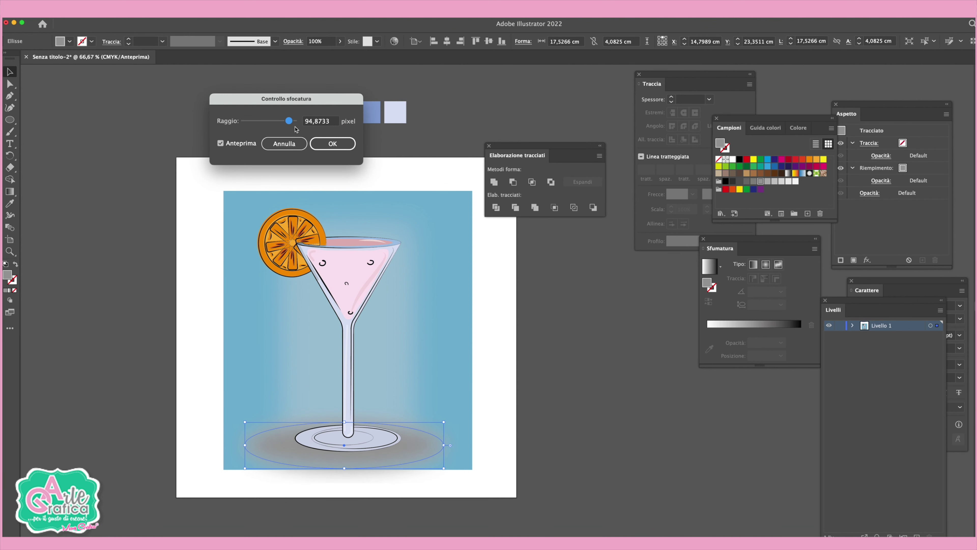
{"action": "left_click", "coordinate": [328, 144]}
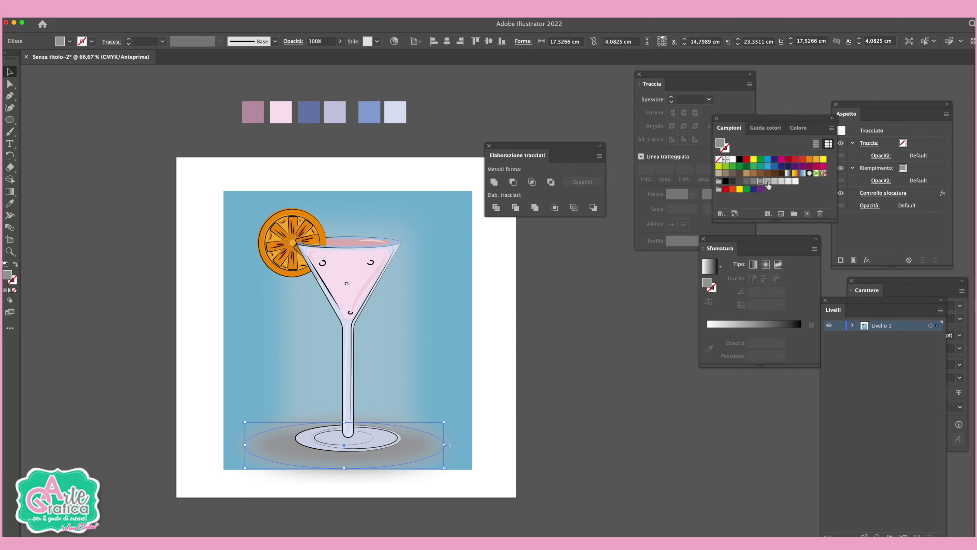
Undo a trial blue recolour and shrink the blurred shadow ellipse slightly.
{"action": "left_click", "coordinate": [774, 166]}
{"action": "left_click", "coordinate": [635, 346]}
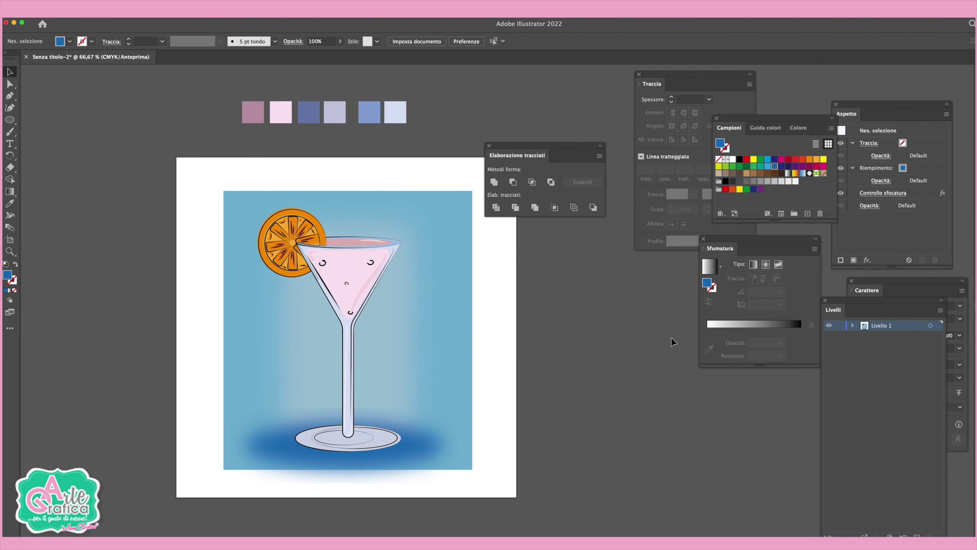
{"action": "key", "text": "ctrl+z"}
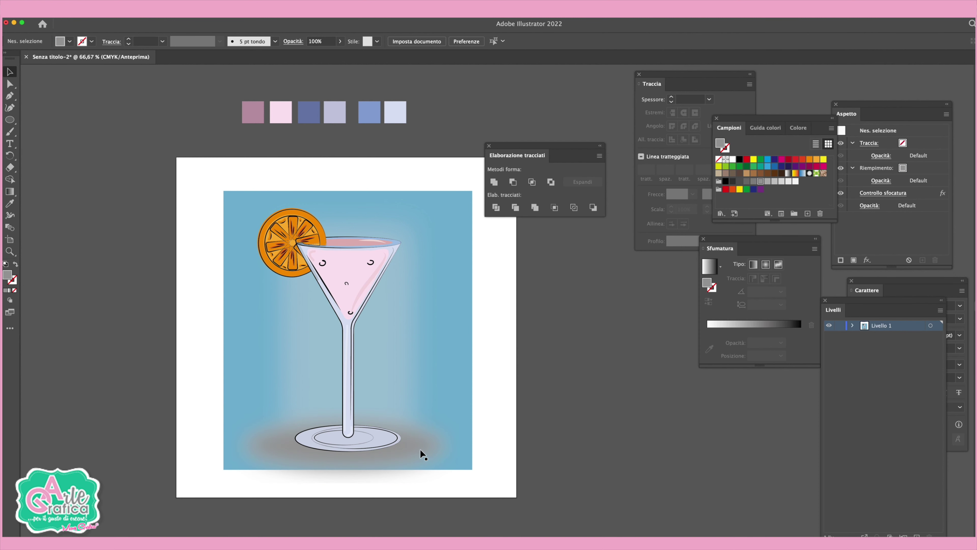
{"action": "left_click", "coordinate": [419, 443]}
{"action": "left_click_drag", "start_coordinate": [444, 415], "coordinate": [426, 421]}
{"action": "left_click", "coordinate": [616, 435]}
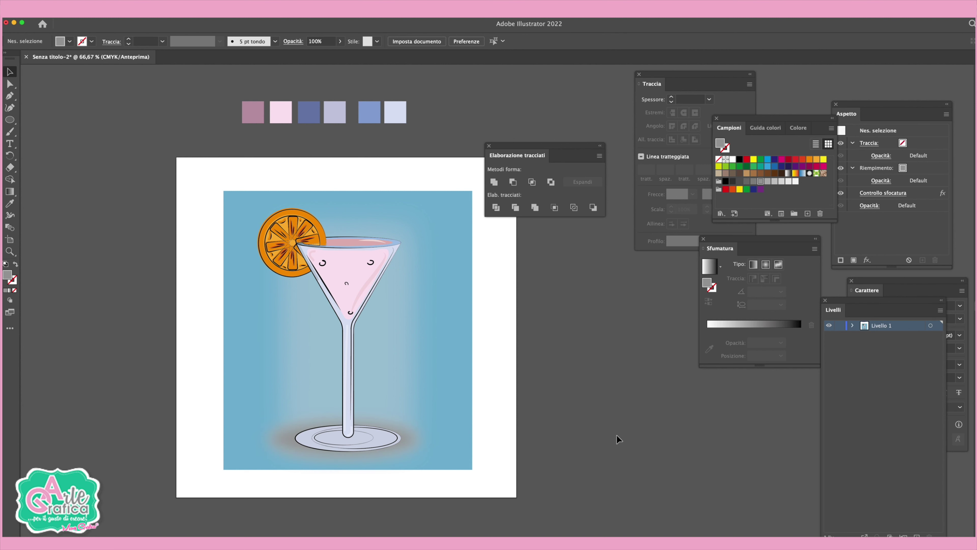
Type a magenta 'Cocktail' title in font GG, enlarged across the glass.
{"action": "left_click", "coordinate": [10, 143]}
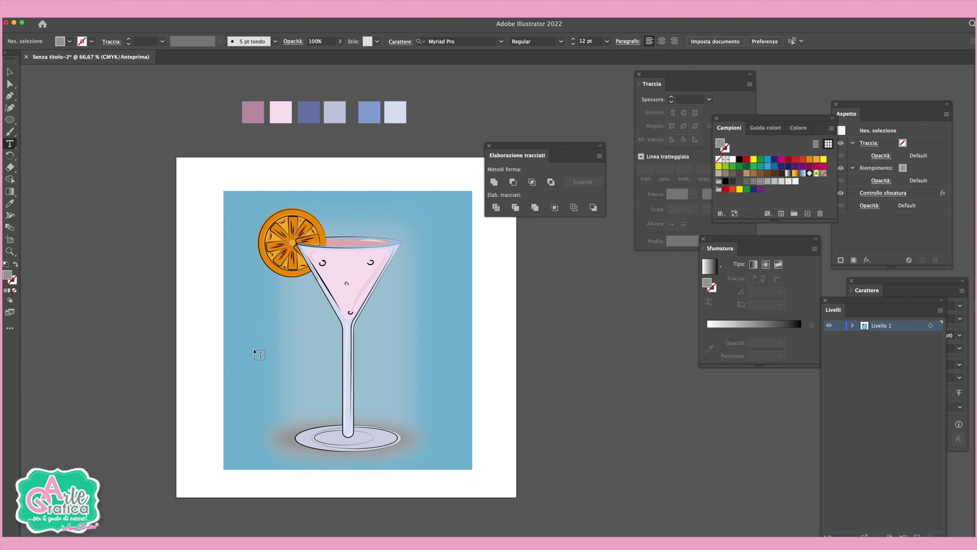
{"action": "left_click", "coordinate": [207, 356]}
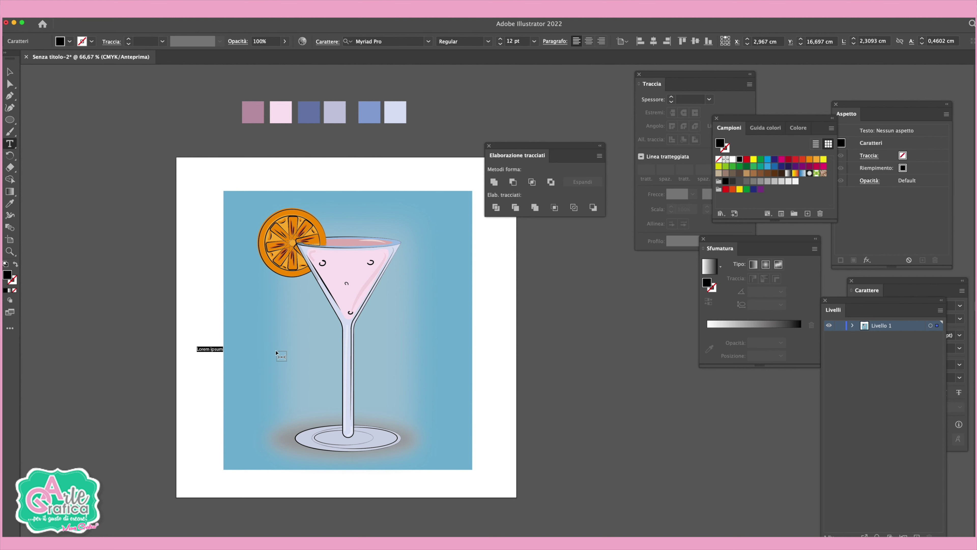
{"action": "type", "text": "Cocktail"}
{"action": "left_click", "coordinate": [9, 72]}
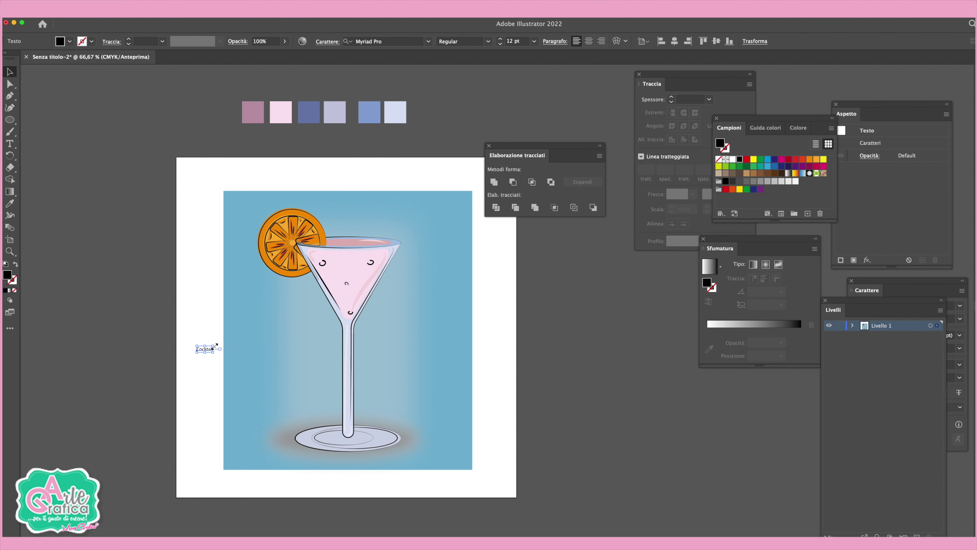
{"action": "mouse_move", "coordinate": [216, 346]}
{"action": "left_mouse_down"}
{"action": "mouse_move", "coordinate": [379, 310]}
{"action": "mouse_move", "coordinate": [390, 349]}
{"action": "left_mouse_up"}
{"action": "left_click_drag", "start_coordinate": [470, 363], "coordinate": [448, 360]}
{"action": "left_click", "coordinate": [428, 43]}
Paste a copy behind the title with white fill and a 6 pt round white stroke.
{"action": "left_click", "coordinate": [108, 12]}
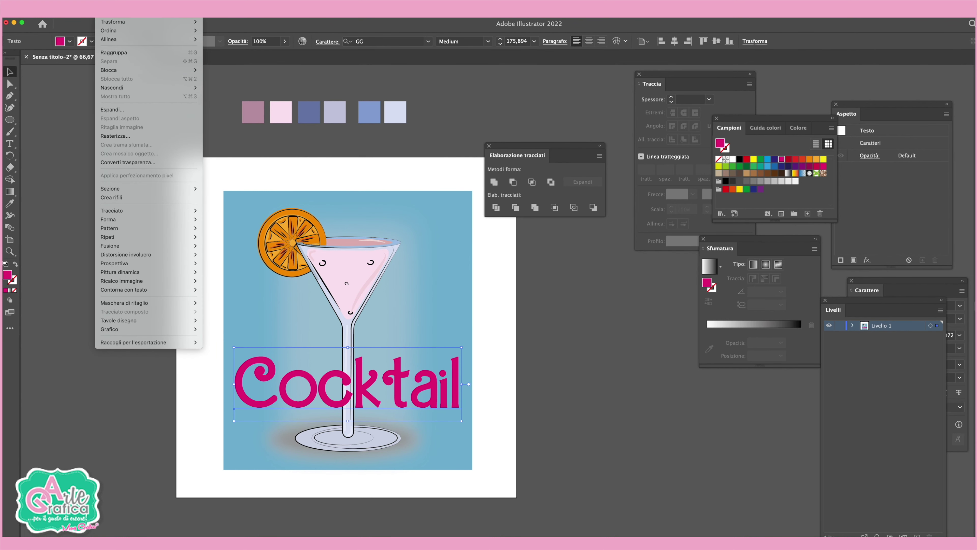
{"action": "mouse_move", "coordinate": [91, 17]}
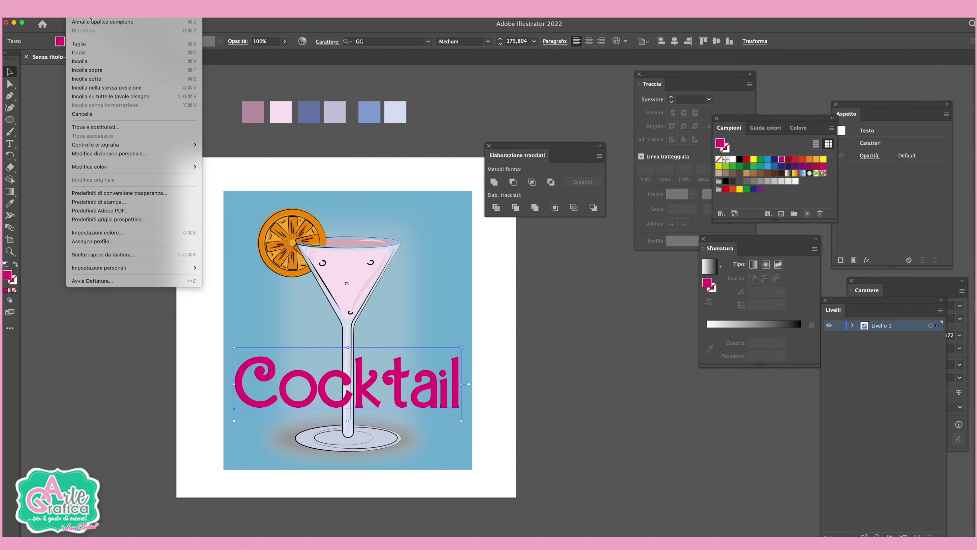
{"action": "left_click", "coordinate": [89, 79]}
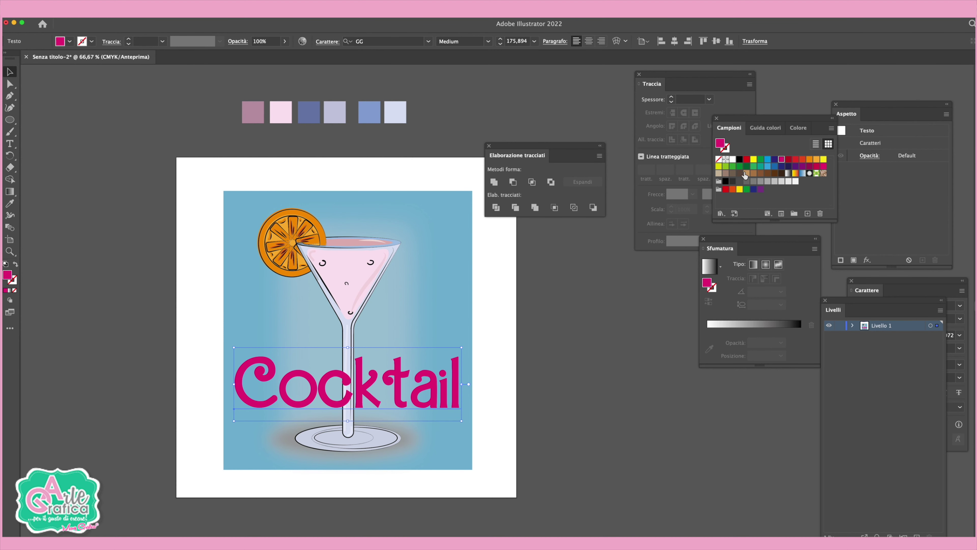
{"action": "left_click", "coordinate": [732, 159]}
{"action": "left_click_drag", "start_coordinate": [7, 274], "coordinate": [13, 280]}
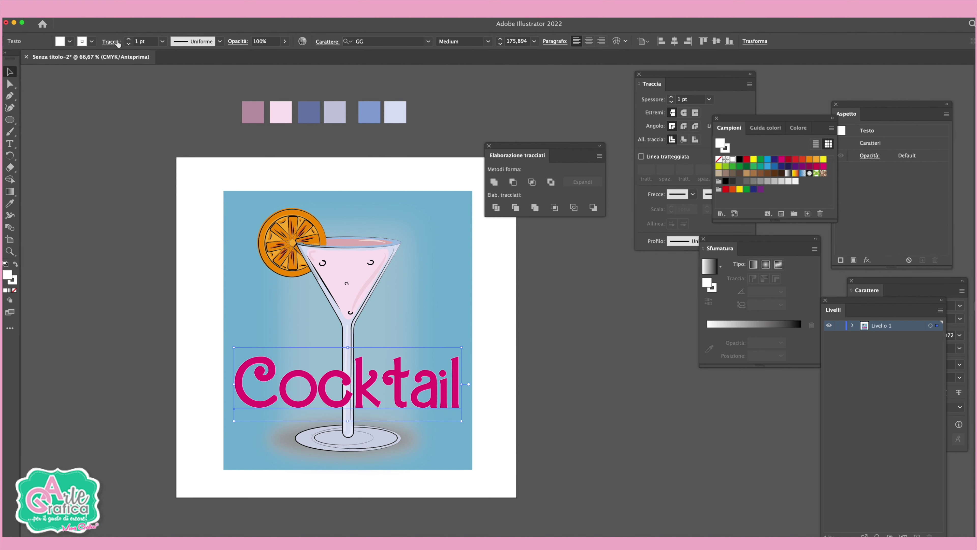
{"action": "left_click", "coordinate": [128, 39]}
{"action": "left_click", "coordinate": [128, 38]}
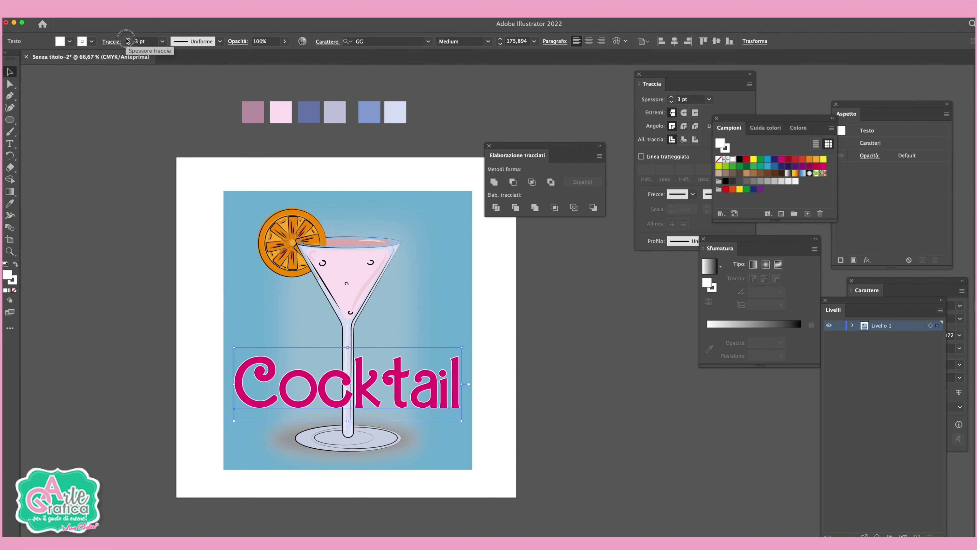
{"action": "left_click", "coordinate": [112, 42]}
{"action": "left_click", "coordinate": [50, 67]}
{"action": "left_click", "coordinate": [50, 80]}
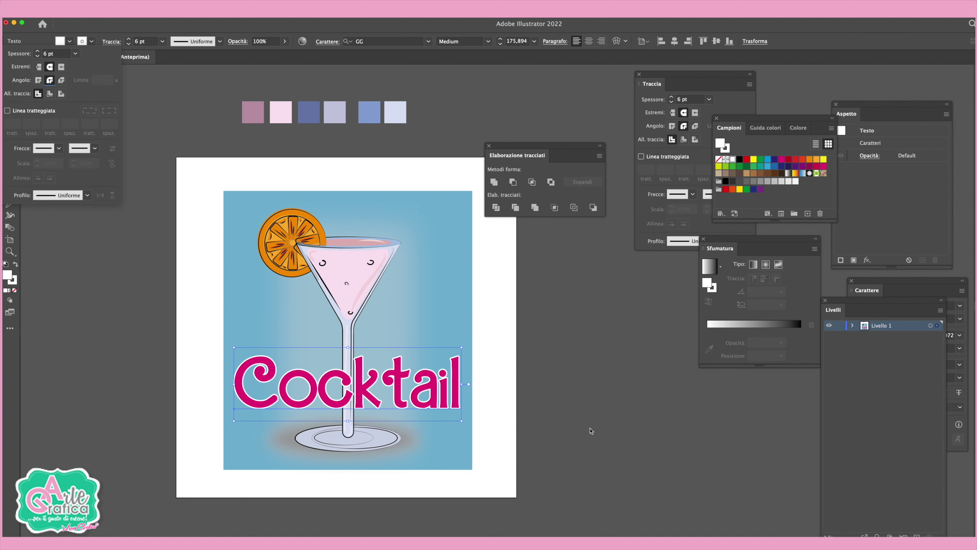
{"action": "left_click", "coordinate": [635, 338]}
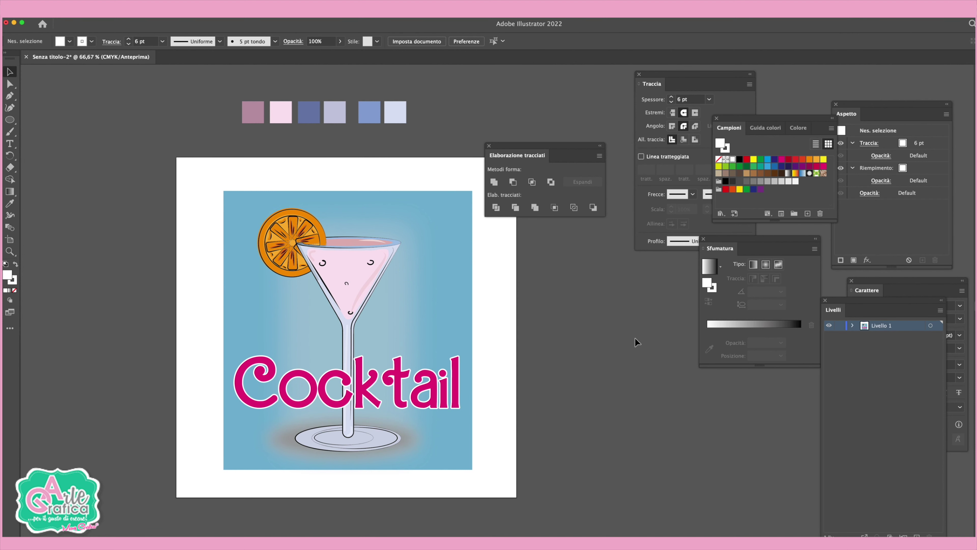
Duplicate a bubble arc near the title and give it a white stroke.
{"action": "left_click_drag", "start_coordinate": [323, 263], "coordinate": [437, 351]}
{"action": "left_click", "coordinate": [12, 280]}
{"action": "left_click", "coordinate": [731, 195]}
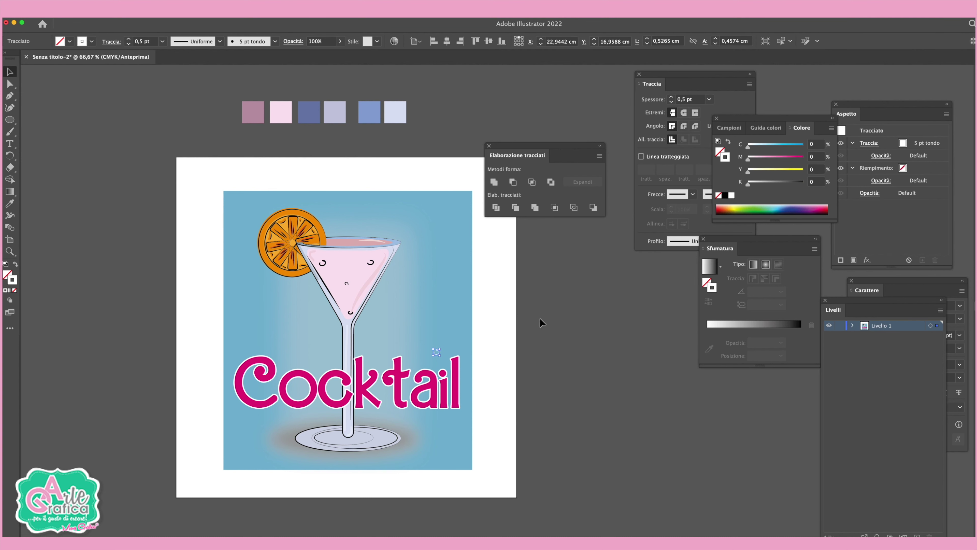
{"action": "left_click", "coordinate": [594, 328]}
{"action": "left_click", "coordinate": [435, 357]}
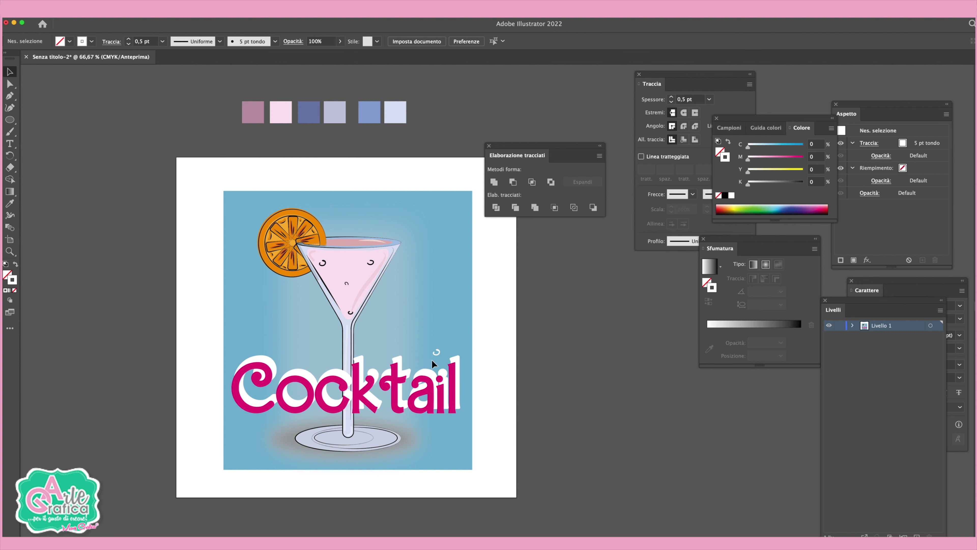
{"action": "left_click", "coordinate": [450, 353]}
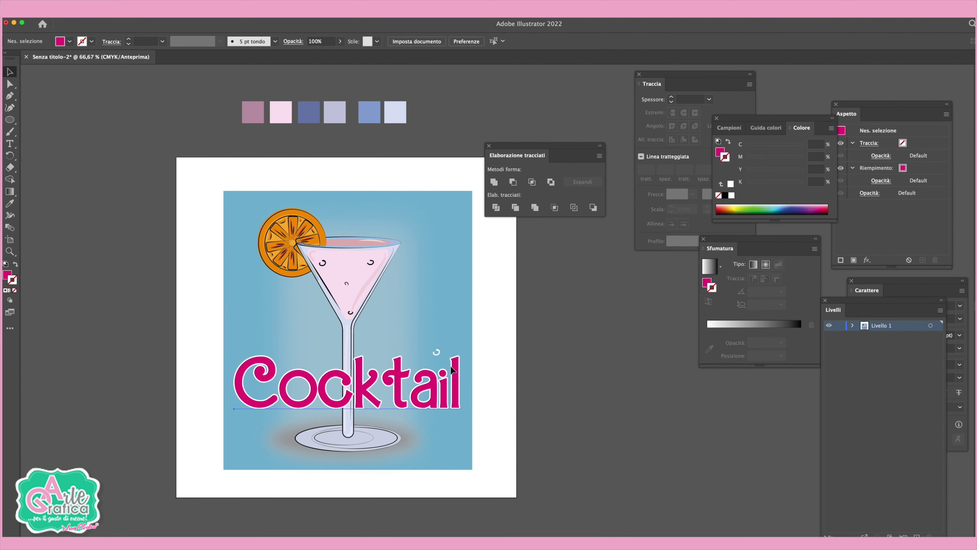
{"action": "left_click", "coordinate": [453, 371]}
Draw a tiny solid white circle and place copies above the k and below the C.
{"action": "left_click", "coordinate": [112, 17]}
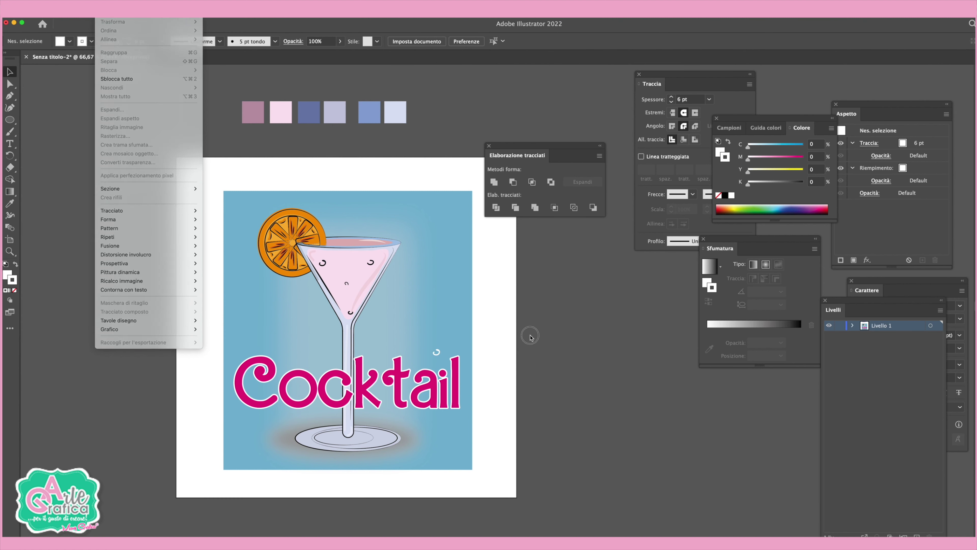
{"action": "left_click", "coordinate": [122, 76]}
{"action": "key", "text": "super+1"}
{"action": "key", "text": "l"}
{"action": "left_click_drag", "start_coordinate": [546, 434], "coordinate": [560, 447]}
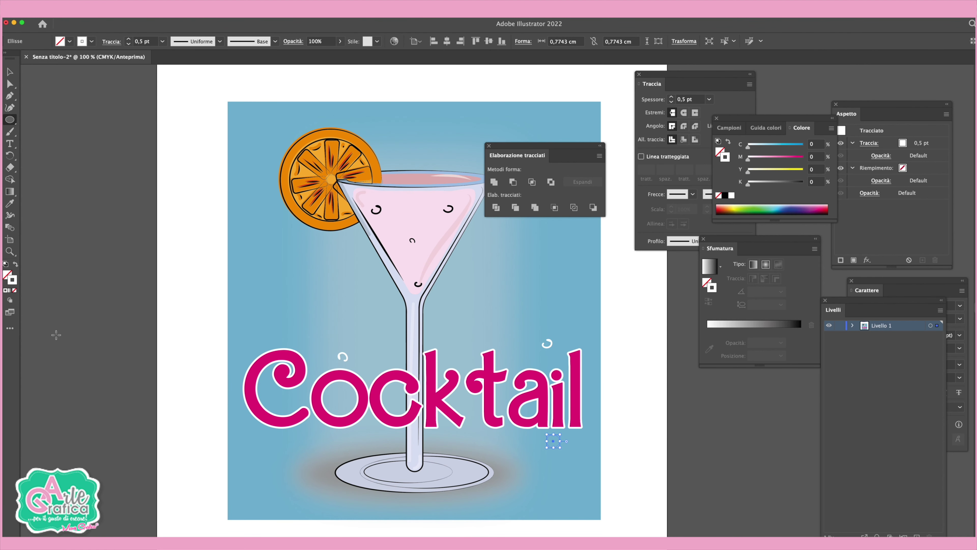
{"action": "left_click", "coordinate": [15, 264]}
{"action": "key", "text": "v"}
{"action": "left_click", "coordinate": [723, 491]}
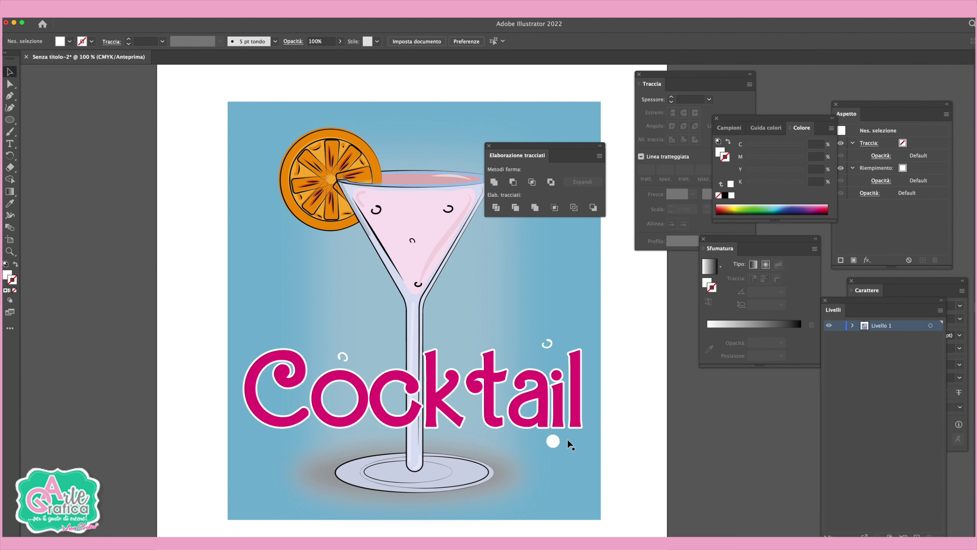
{"action": "mouse_move", "coordinate": [551, 440]}
{"action": "left_mouse_down"}
{"action": "mouse_move", "coordinate": [466, 354]}
{"action": "mouse_move", "coordinate": [318, 436]}
{"action": "left_mouse_up"}
{"action": "left_click", "coordinate": [592, 416]}
{"action": "left_click", "coordinate": [261, 342]}
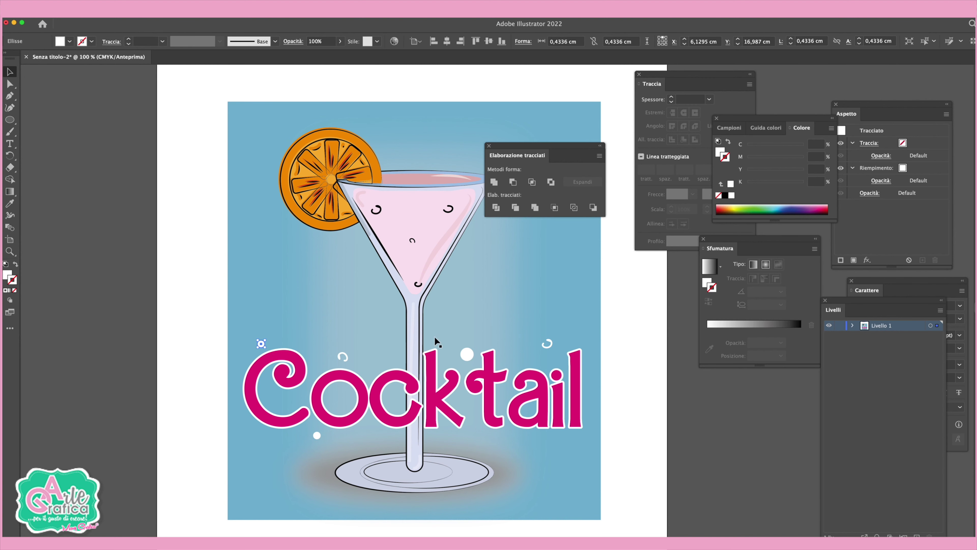
Copy a white dot to the glass rim and pucker it into a four-pointed star at -67%.
{"action": "scroll", "coordinate": [437, 342], "scroll_direction": "up", "scroll_amount": 5}
{"action": "scroll", "coordinate": [436, 341], "scroll_direction": "right", "scroll_amount": 7}
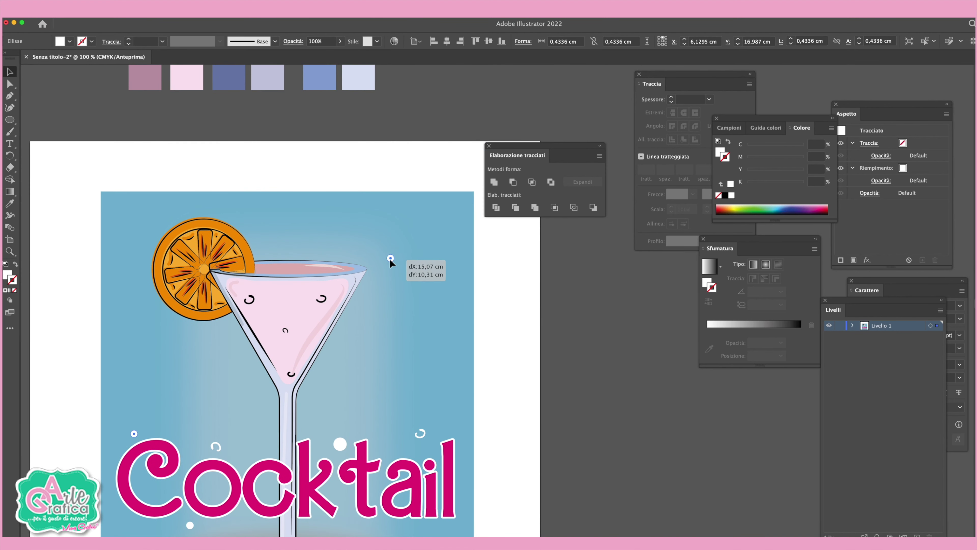
{"action": "mouse_move", "coordinate": [134, 433]}
{"action": "left_mouse_down"}
{"action": "mouse_move", "coordinate": [360, 269]}
{"action": "mouse_move", "coordinate": [372, 281]}
{"action": "left_mouse_up"}
{"action": "left_click", "coordinate": [155, 11]}
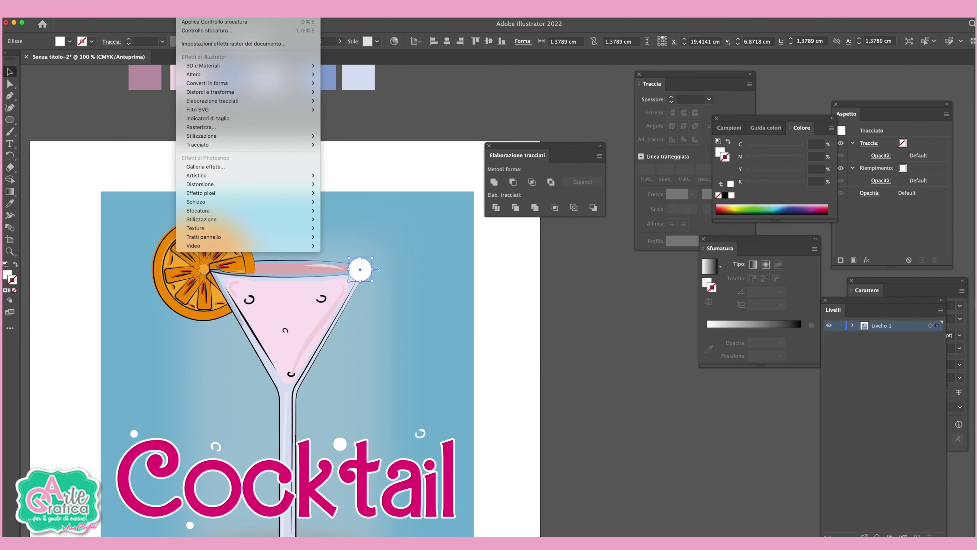
{"action": "mouse_move", "coordinate": [210, 92]}
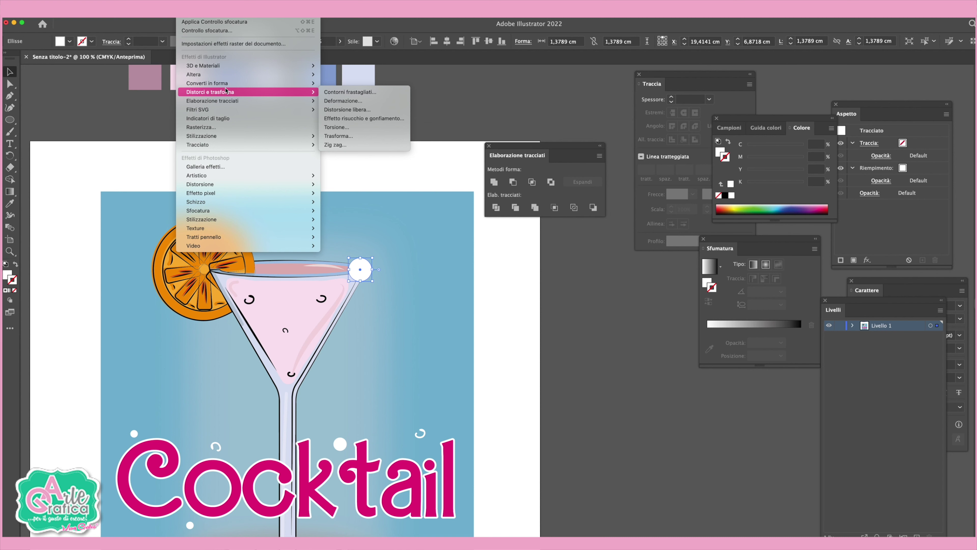
{"action": "left_click", "coordinate": [361, 119]}
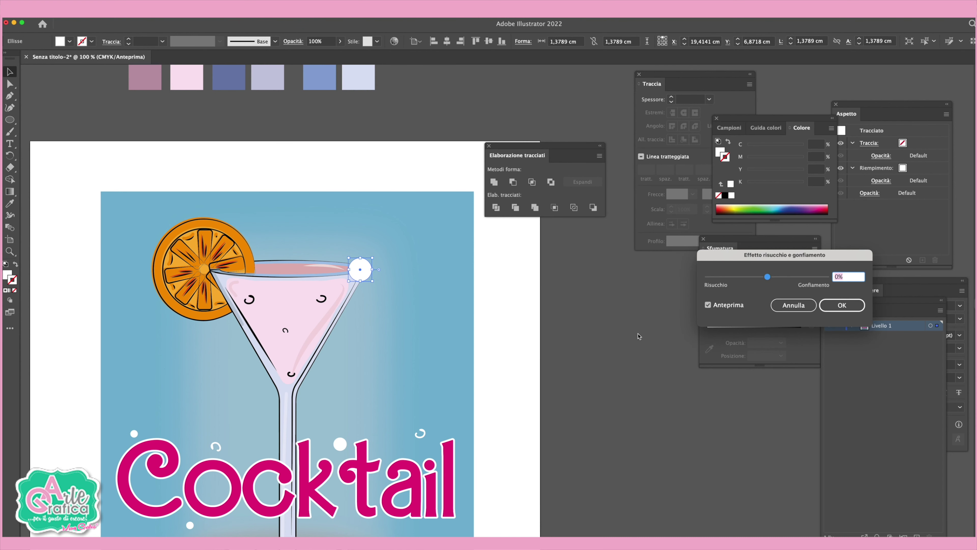
{"action": "left_click_drag", "start_coordinate": [767, 276], "coordinate": [746, 277]}
{"action": "left_click", "coordinate": [846, 305]}
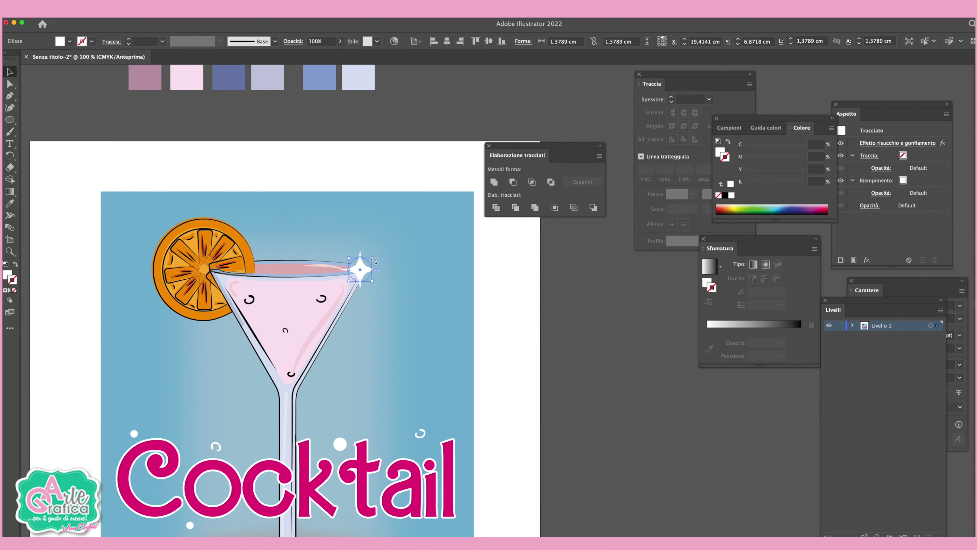
Tilt the sparkle star about 25° clockwise and zoom out to view the whole poster.
{"action": "mouse_move", "coordinate": [378, 257]}
{"action": "left_mouse_down"}
{"action": "mouse_move", "coordinate": [381, 267]}
{"action": "mouse_move", "coordinate": [178, 453]}
{"action": "left_mouse_up"}
{"action": "left_click", "coordinate": [607, 464]}
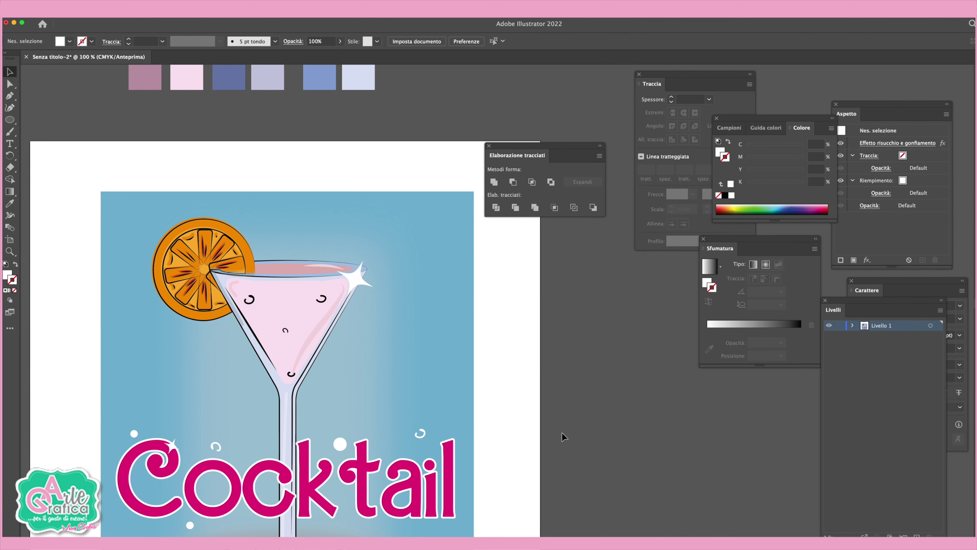
{"action": "key", "text": "ctrl+minus"}
{"action": "left_click_drag", "start_coordinate": [562, 436], "coordinate": [525, 429]}
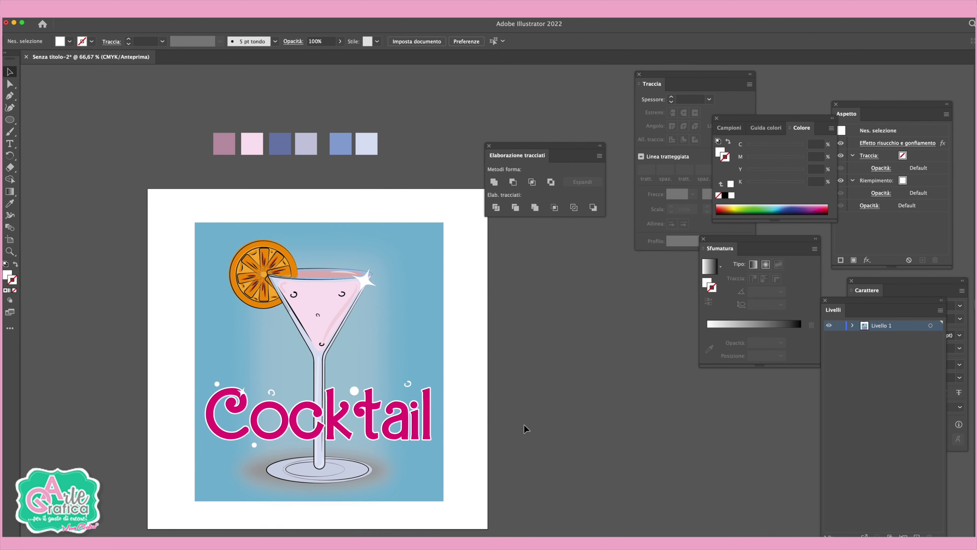